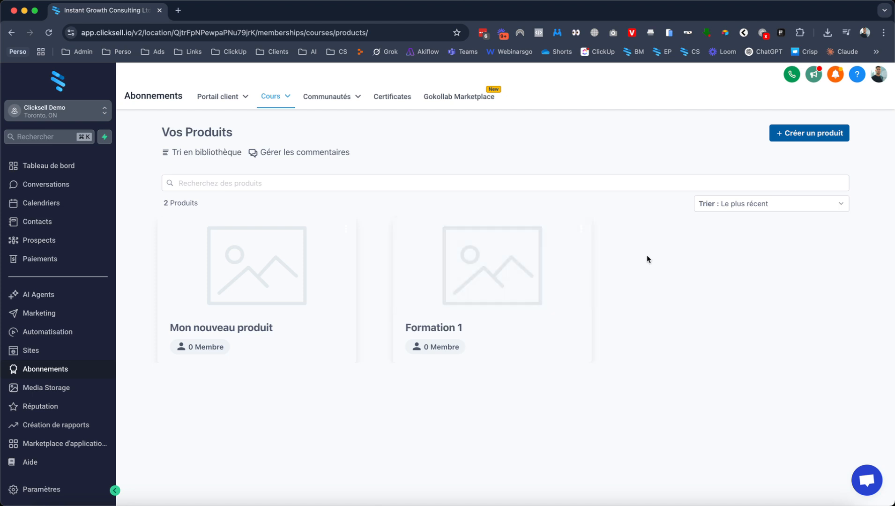
# Start a new product from scratch using the "Créez le vôtre" template
pyautogui.click(802, 136)
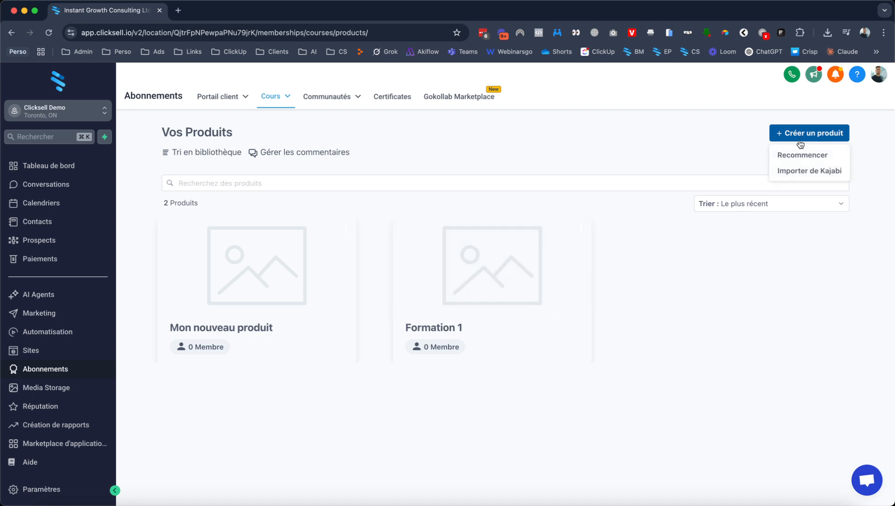
pyautogui.click(797, 158)
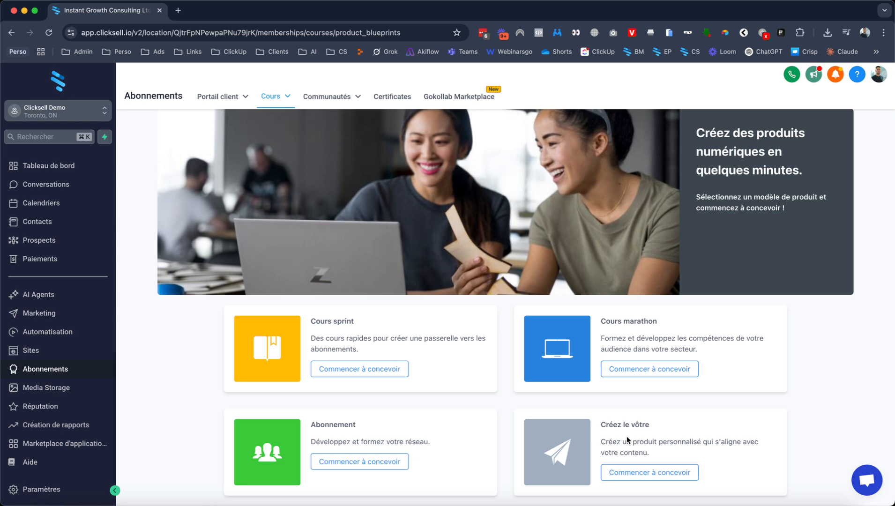
pyautogui.click(657, 473)
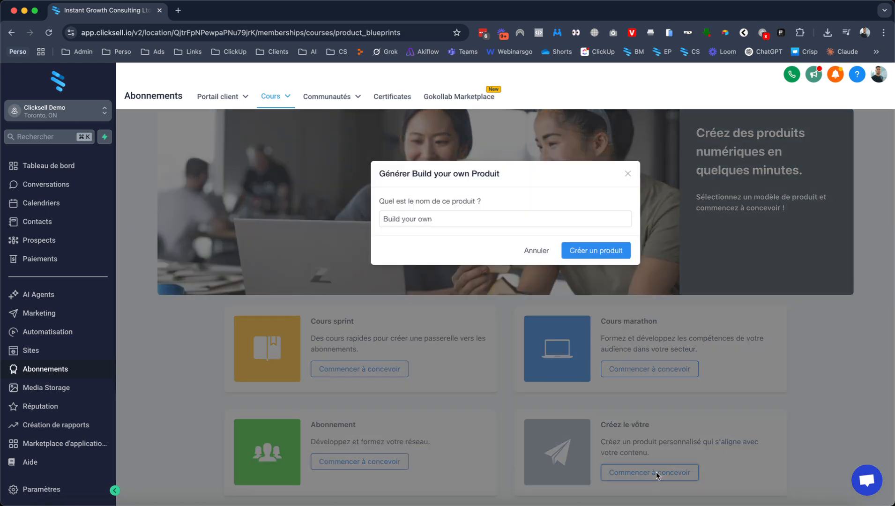
# Name the product "Ma super formation" and create it
pyautogui.click(437, 214)
pyautogui.press('super+a')
pyautogui.press('BackSpace')
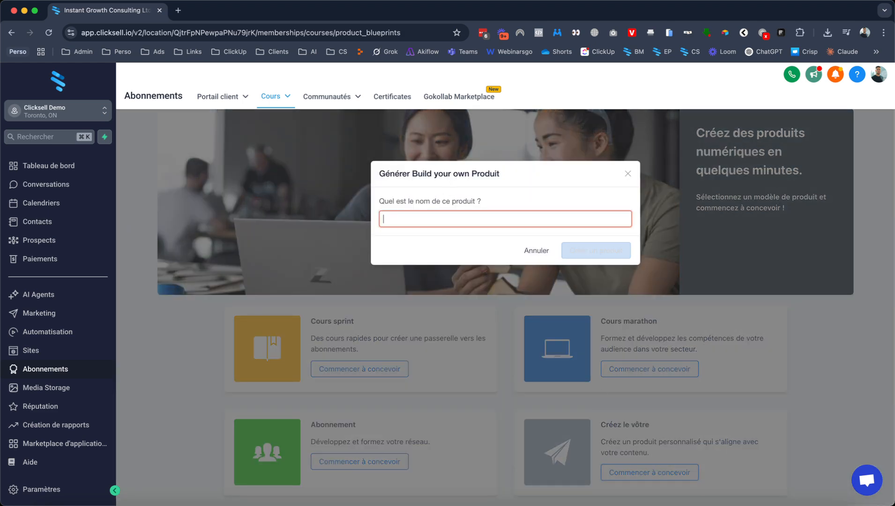
pyautogui.write('Ma super form')
pyautogui.press('BackSpace')
pyautogui.press('BackSpace')
pyautogui.write('ormation')
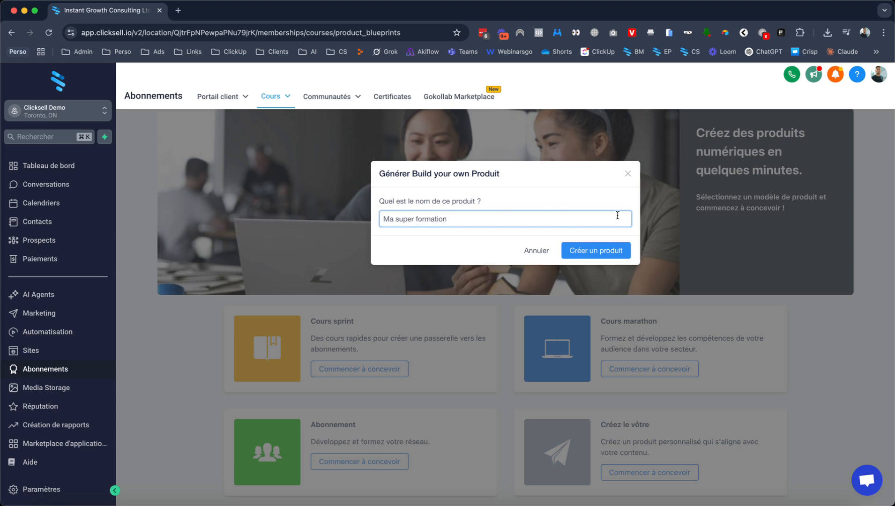
pyautogui.click(592, 255)
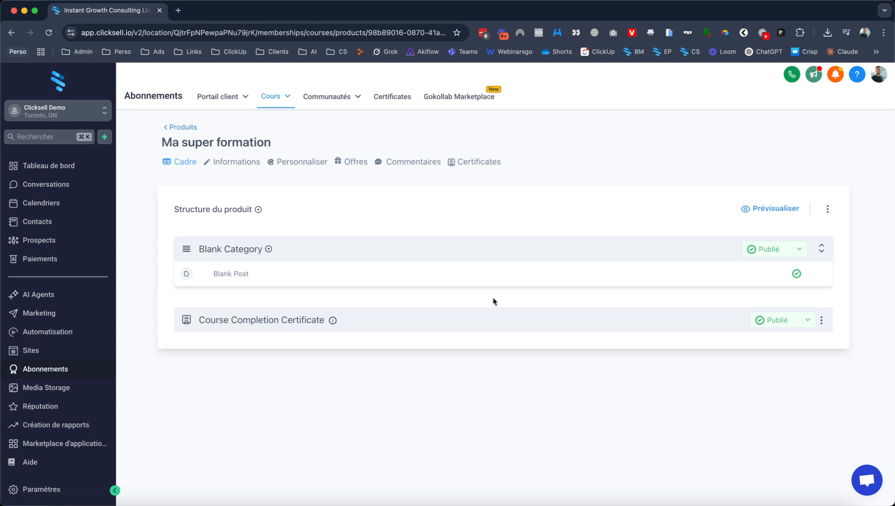
# Try to retitle the blank category as "Module 1" and give it the description "Description"
pyautogui.moveTo(340, 283)
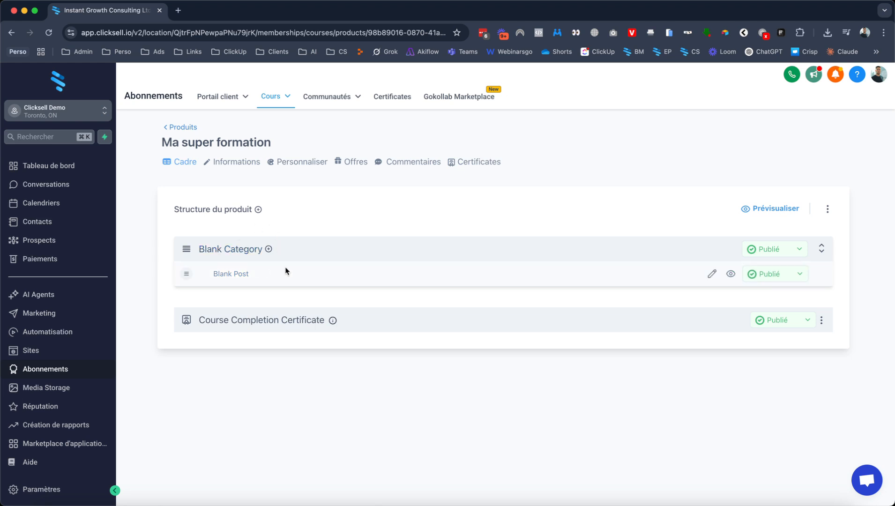
pyautogui.click(218, 250)
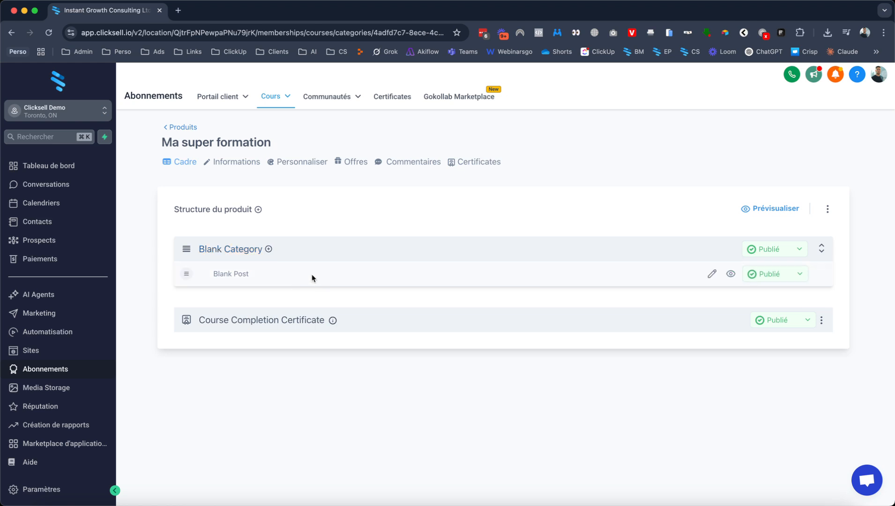
pyautogui.doubleClick(243, 231)
pyautogui.tripleClick(242, 231)
pyautogui.write('Modl')
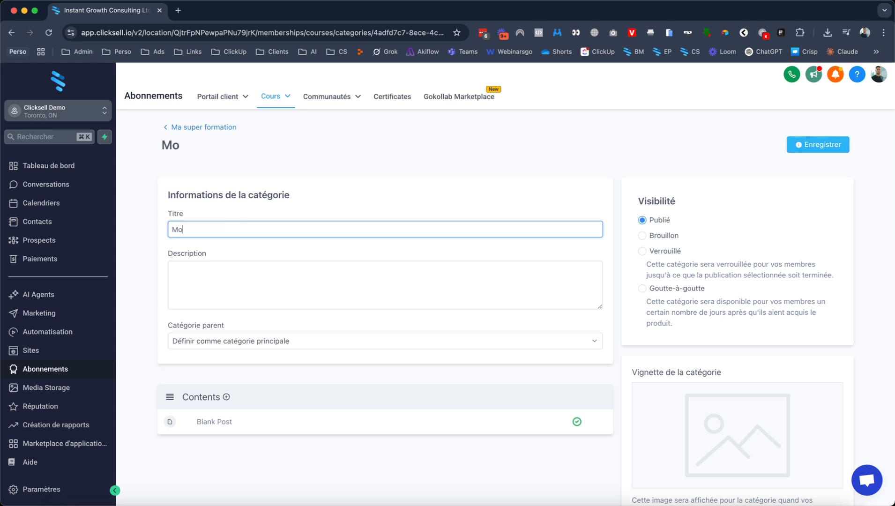
pyautogui.press('BackSpace')
pyautogui.write('ule 1')
pyautogui.scroll(-3, 256, 278)
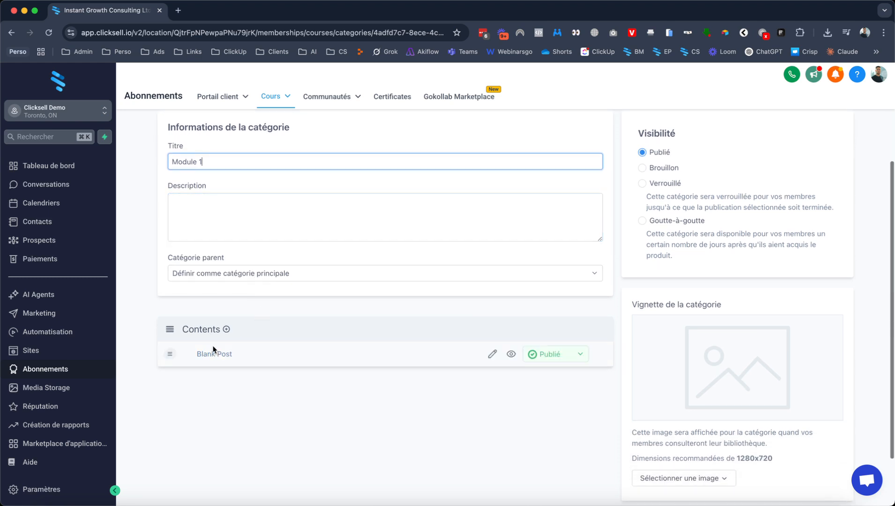
pyautogui.click(241, 250)
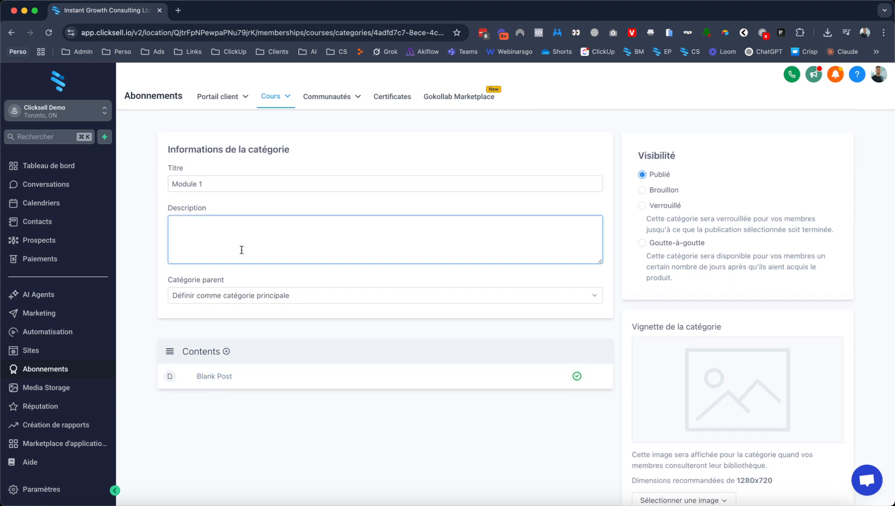
pyautogui.click(340, 287)
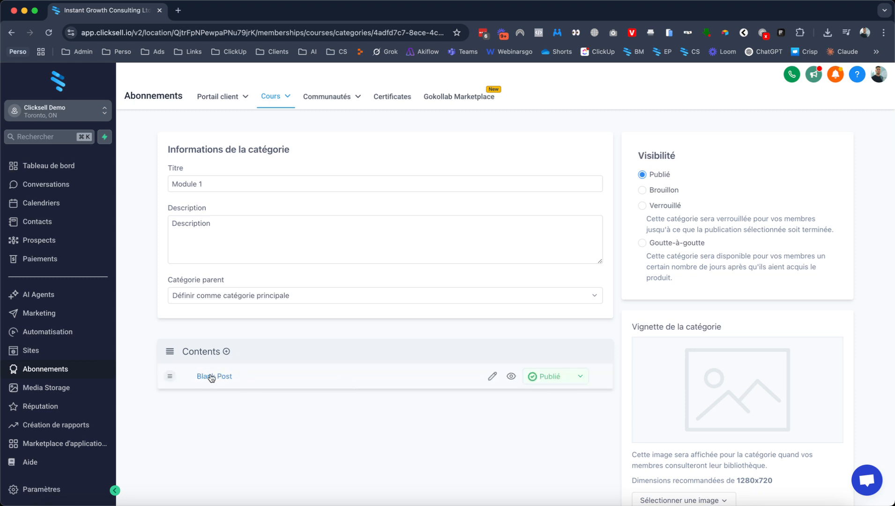
# Open the blank post for editing and set its title to "Chapitre 1"
pyautogui.click(492, 376)
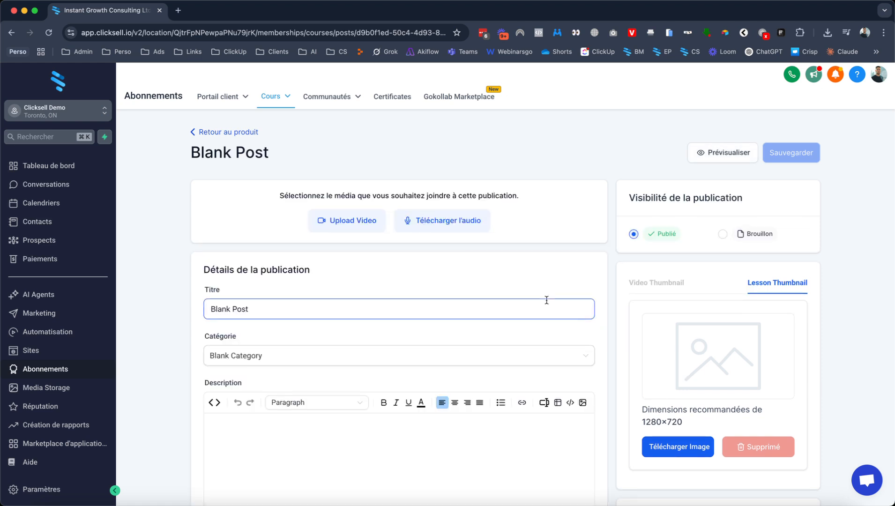
pyautogui.tripleClick(470, 312)
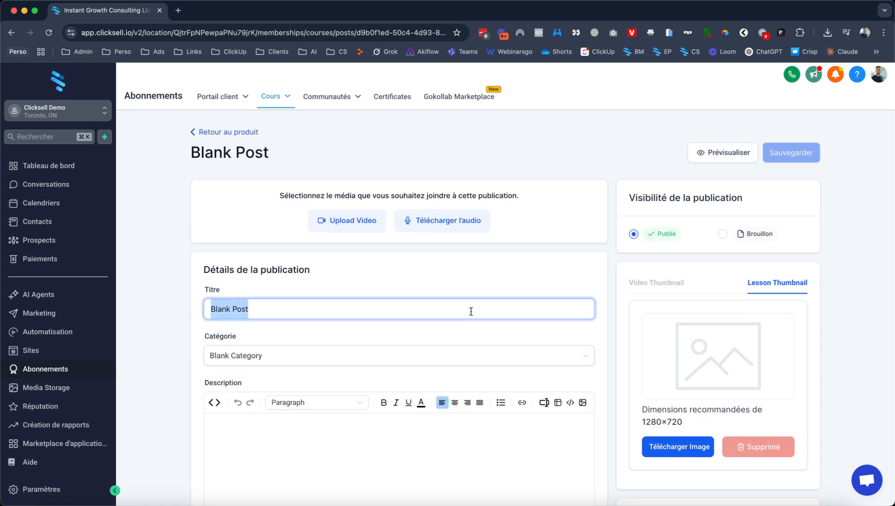
pyautogui.write('Chaput')
pyautogui.press('BackSpace')
pyautogui.press('BackSpace')
pyautogui.write('itre 1')
pyautogui.scroll(-3, 386, 372)
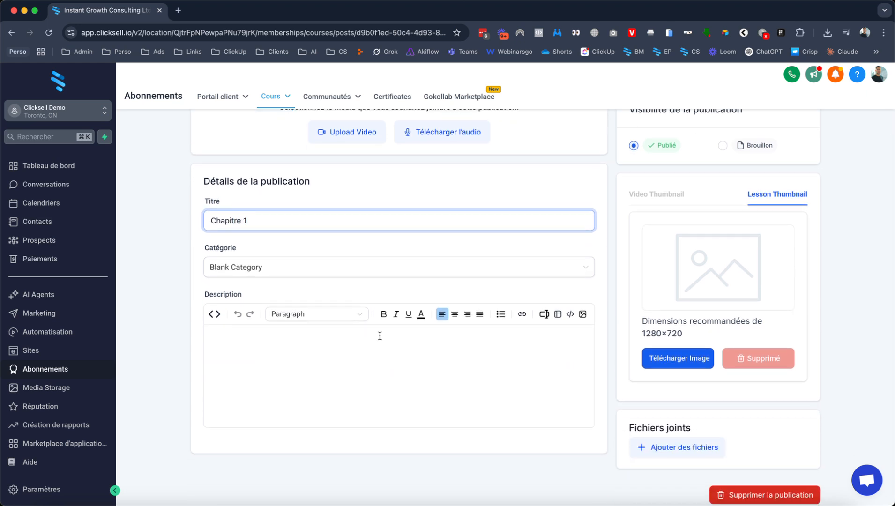
# Enter "Description" as the lesson's description text
pyautogui.click(323, 249)
pyautogui.click(336, 369)
pyautogui.write('Description')
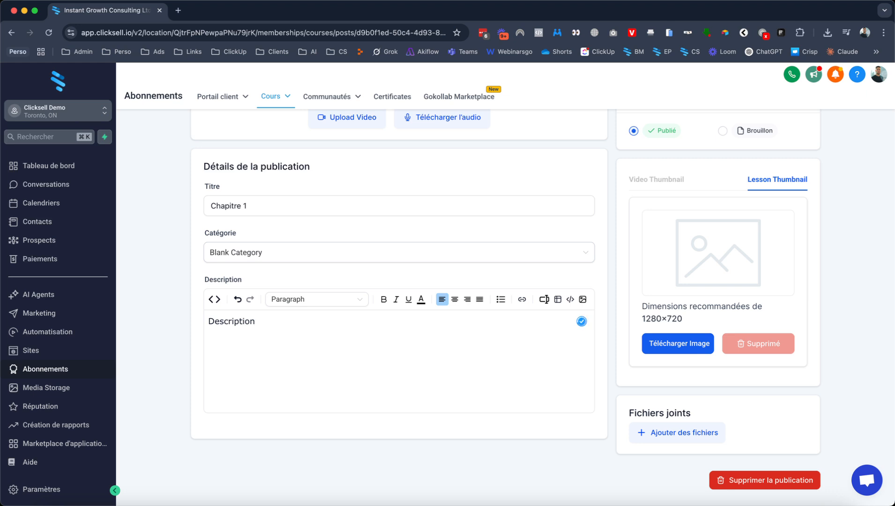
# Upload the video file Chapitre 1.mp4 from the device as the lesson's media
pyautogui.scroll(2, 302, 397)
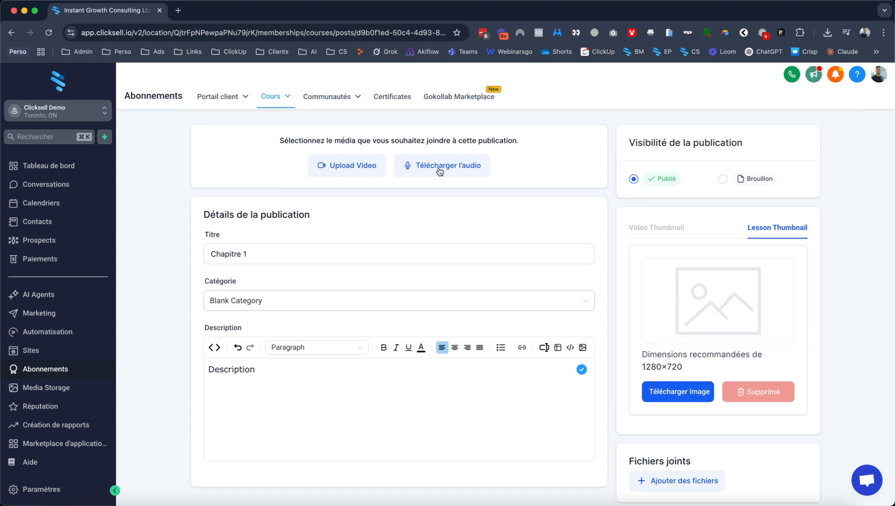
pyautogui.scroll(2, 328, 201)
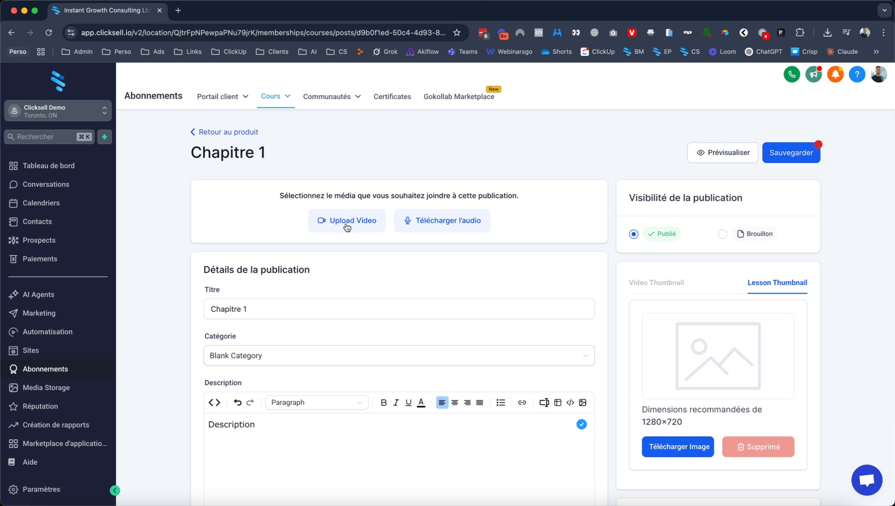
pyautogui.click(346, 227)
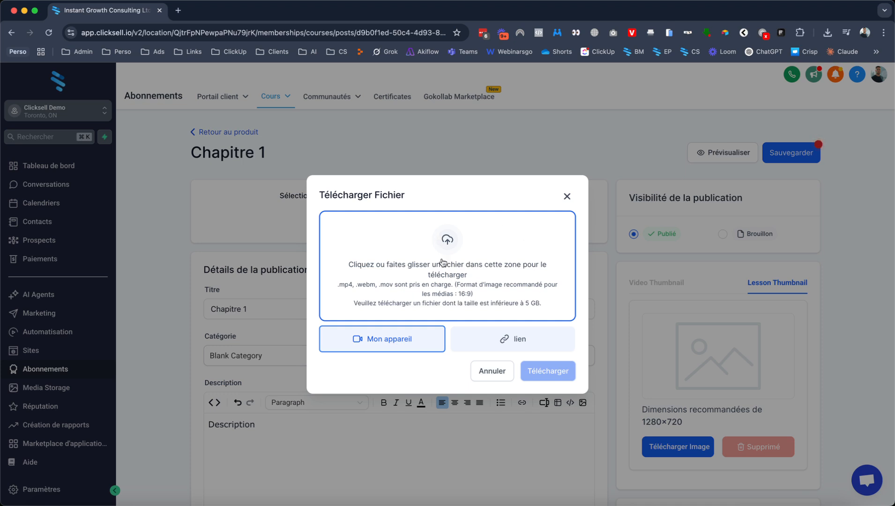
pyautogui.click(477, 254)
pyautogui.moveTo(211, 112)
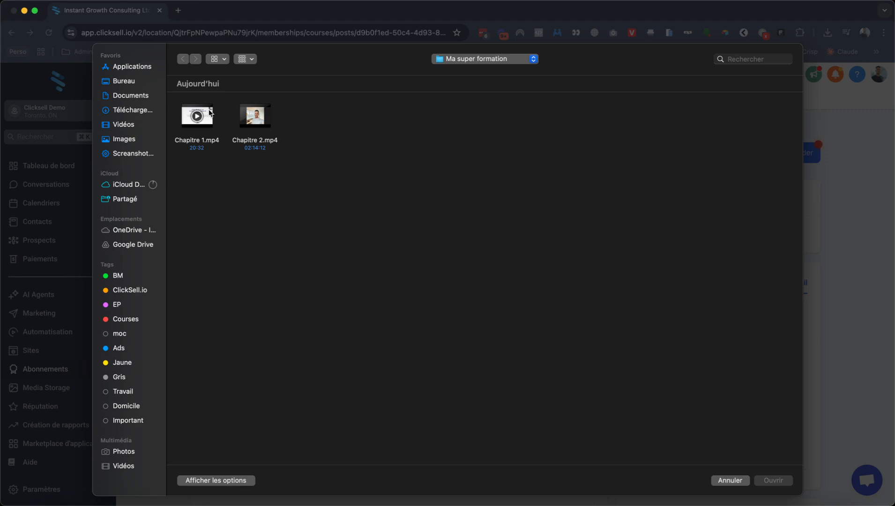
pyautogui.doubleClick(197, 116)
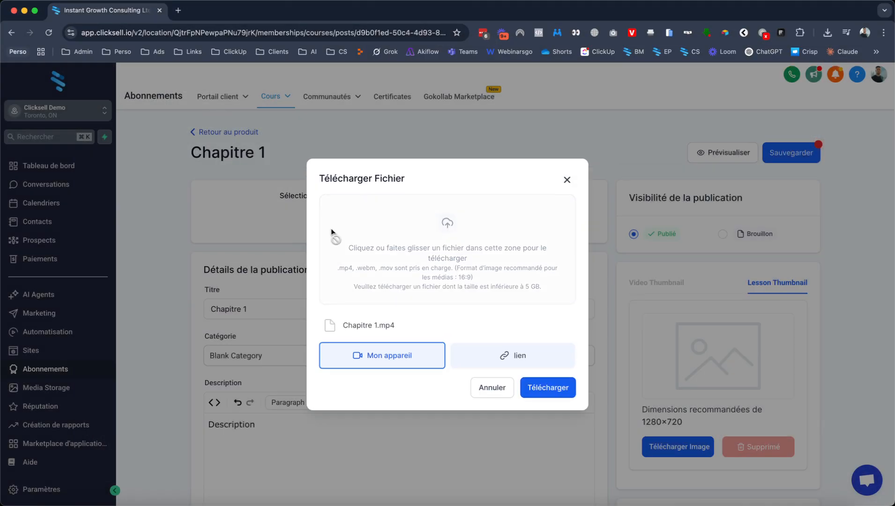
pyautogui.click(547, 390)
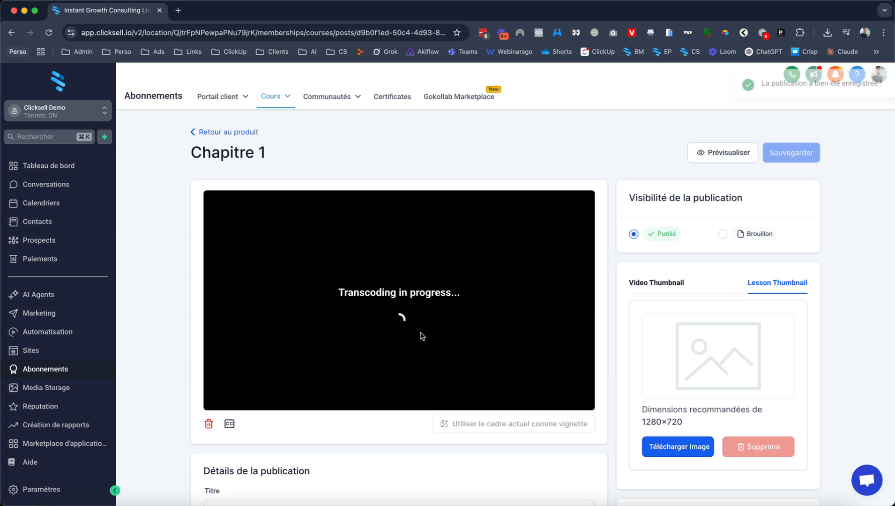
# Attach the PDF file "cahier d'exercices .pdf" to the lesson
pyautogui.scroll(-1, 421, 336)
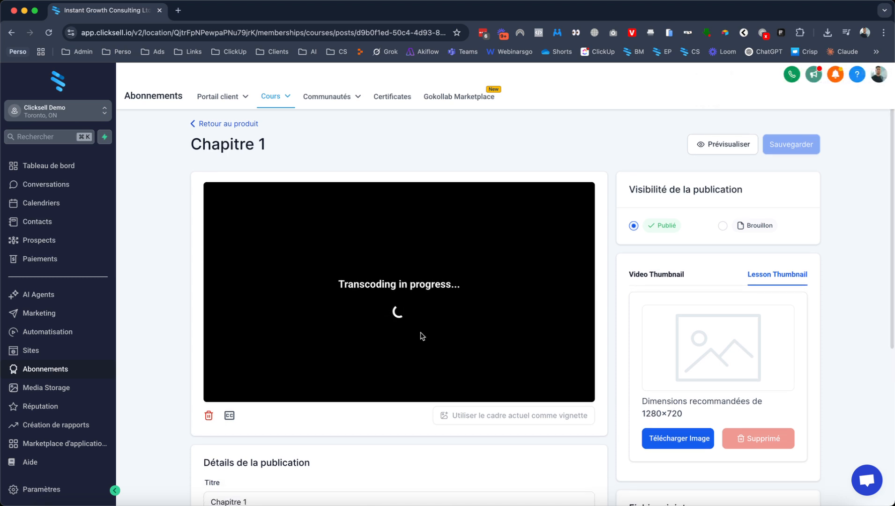
pyautogui.scroll(-5, 421, 335)
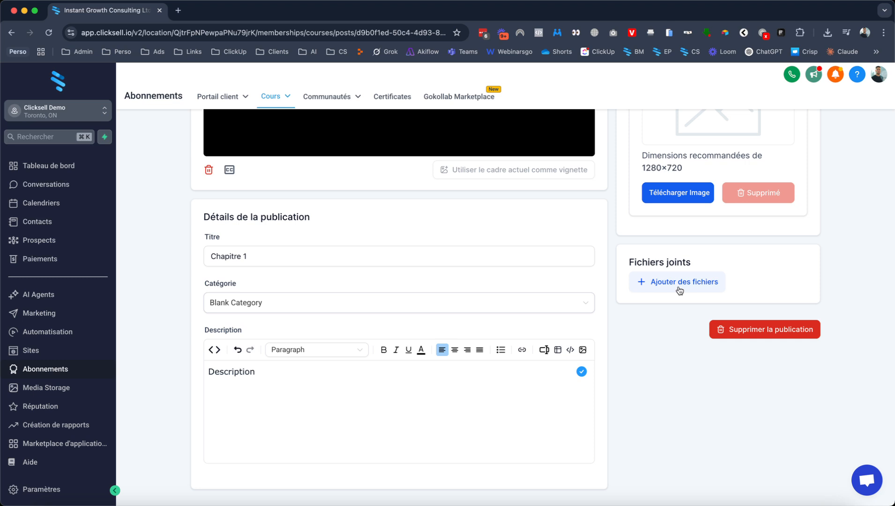
pyautogui.scroll(2, 679, 291)
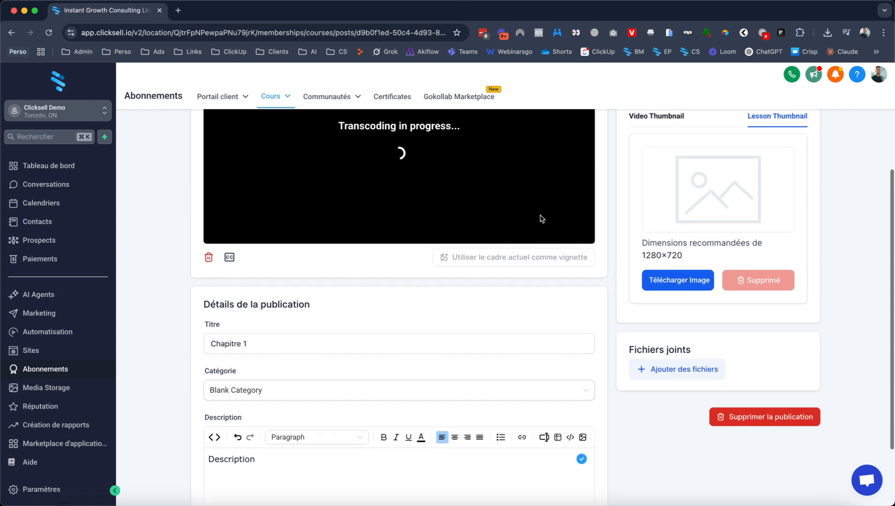
pyautogui.click(668, 377)
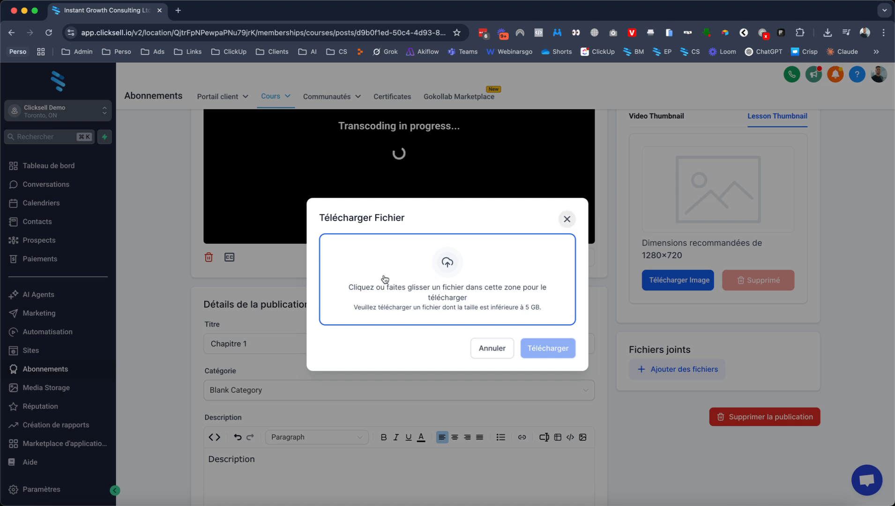
pyautogui.click(443, 267)
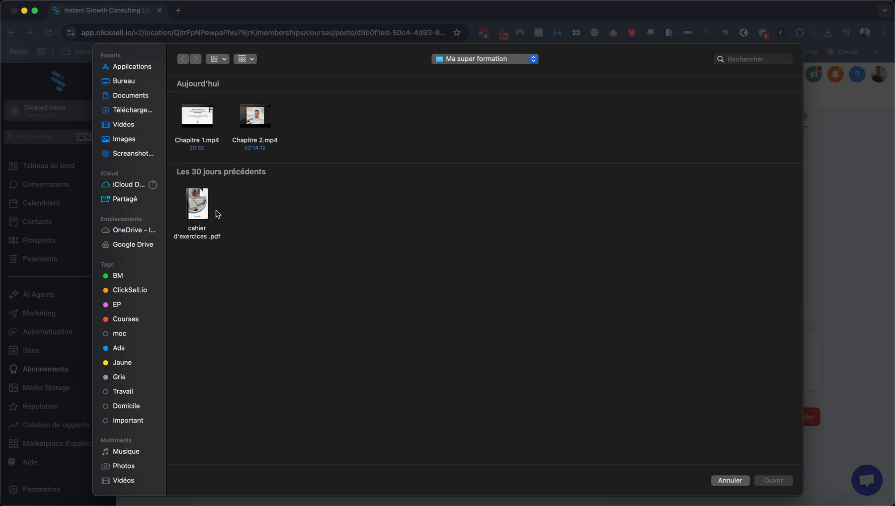
pyautogui.doubleClick(197, 232)
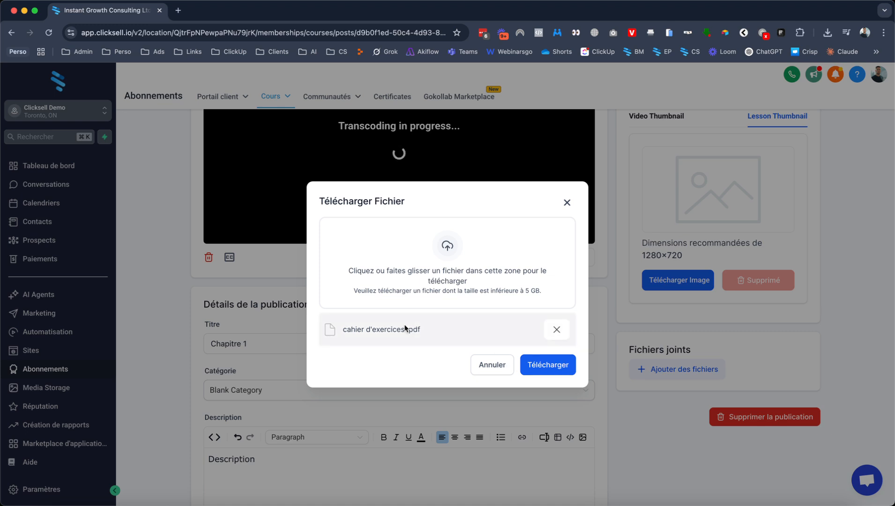
pyautogui.click(549, 372)
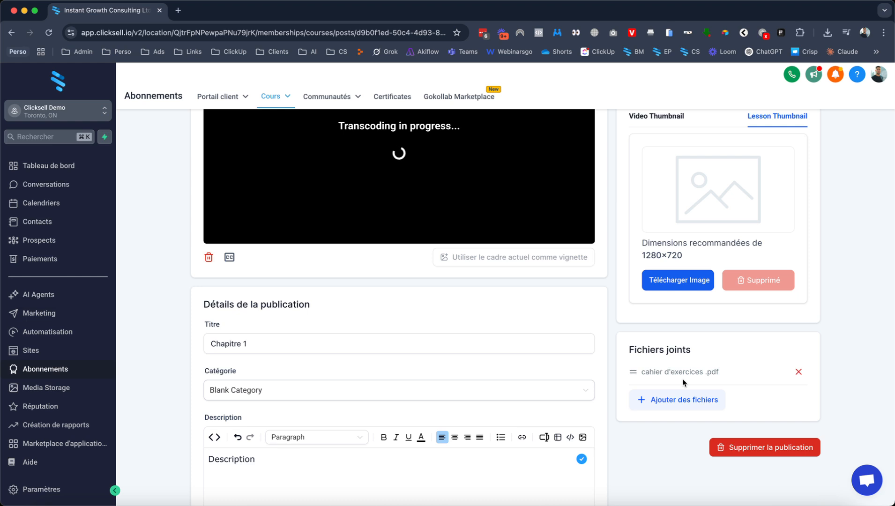
# Switch the lesson's visibility to Brouillon and back to Publié, and save the lesson
pyautogui.scroll(5, 579, 330)
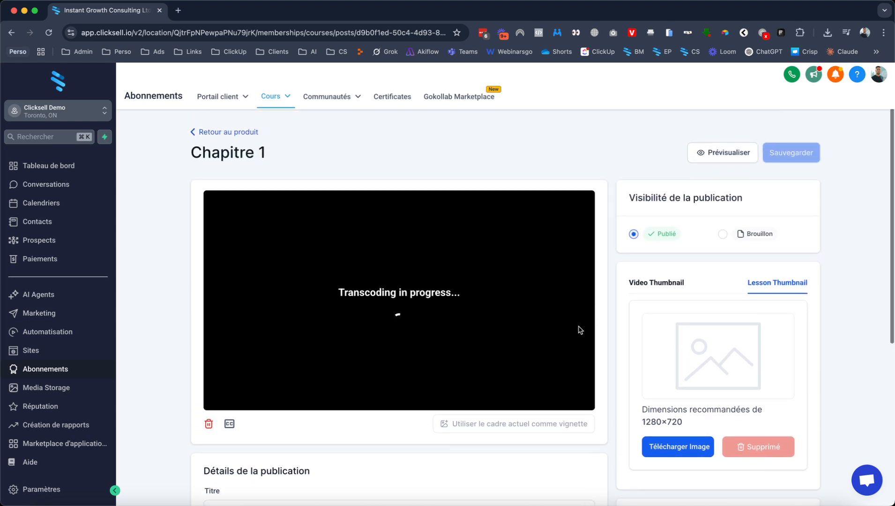
pyautogui.click(738, 236)
pyautogui.click(640, 234)
pyautogui.click(721, 236)
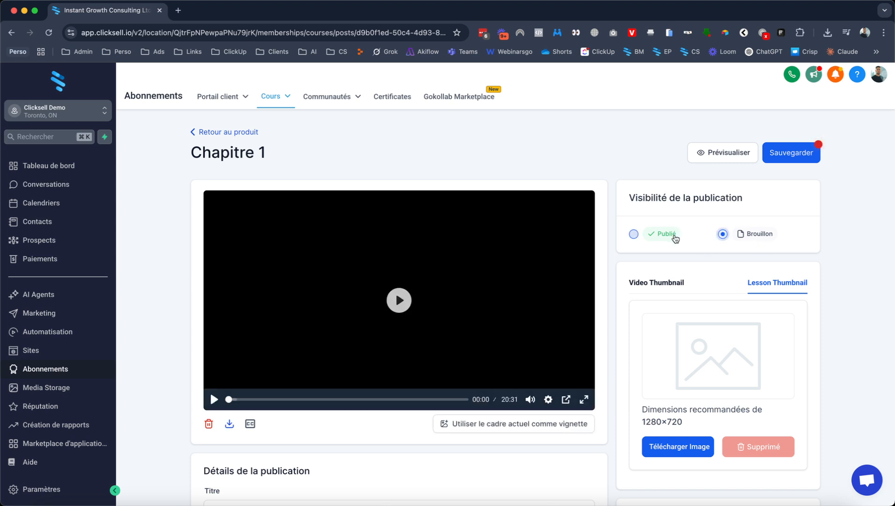
pyautogui.click(634, 234)
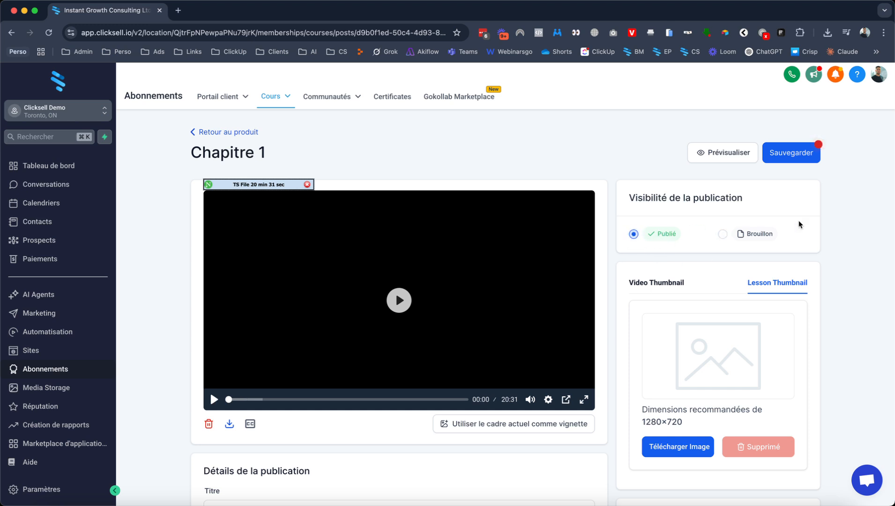
pyautogui.click(791, 153)
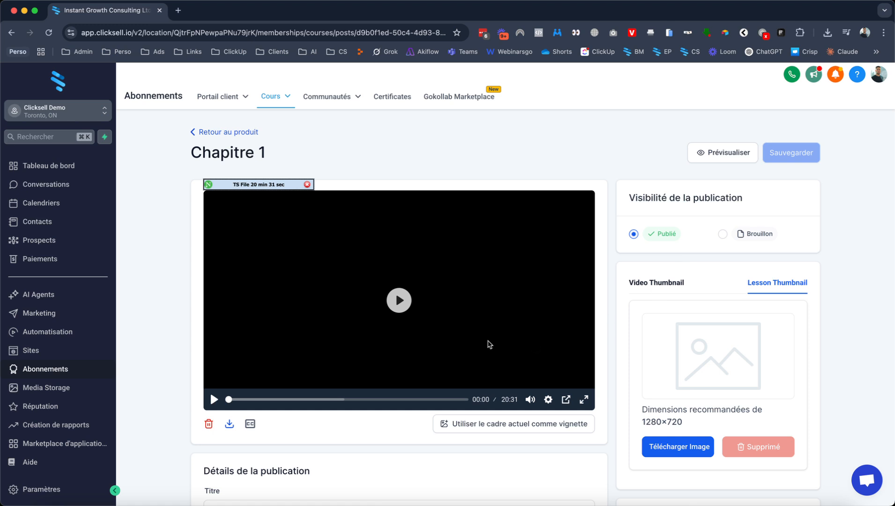
# Rename the course's "Blank Category" as "Module 1", save it, and return to the course structure
pyautogui.moveTo(537, 401)
pyautogui.click(211, 133)
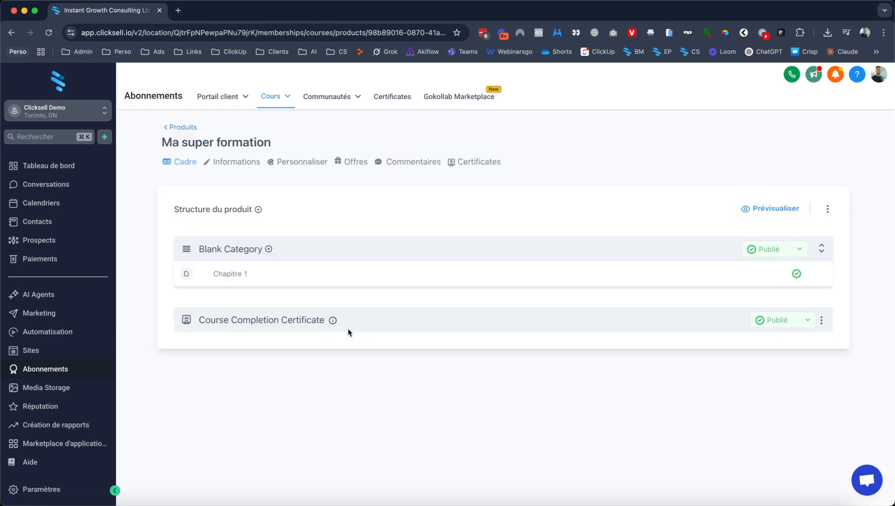
pyautogui.click(219, 249)
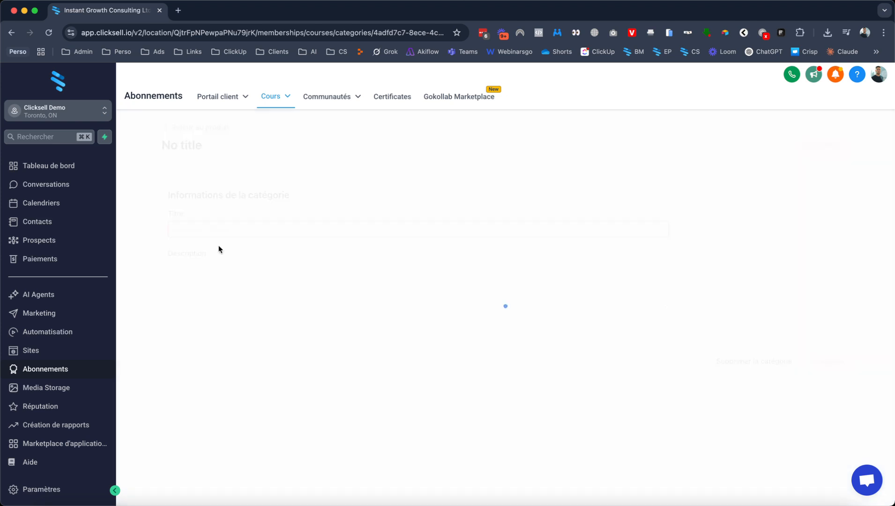
pyautogui.tripleClick(212, 230)
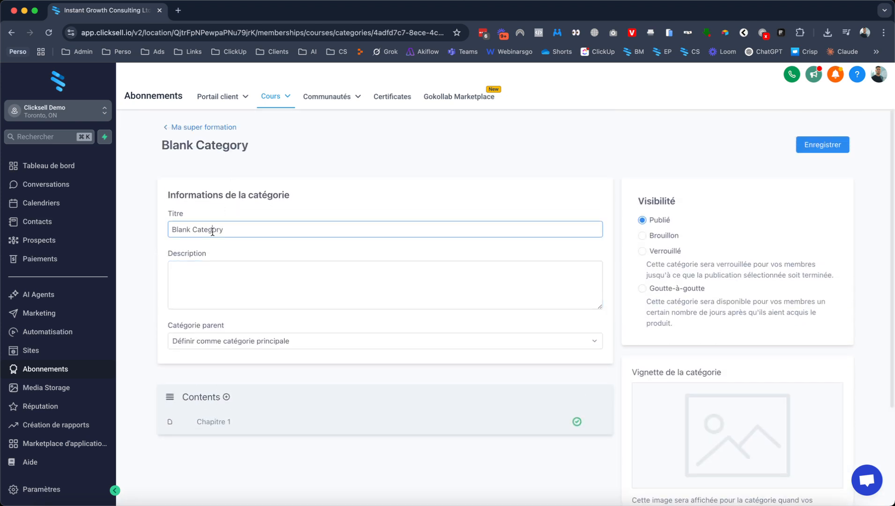
pyautogui.write('Module 1')
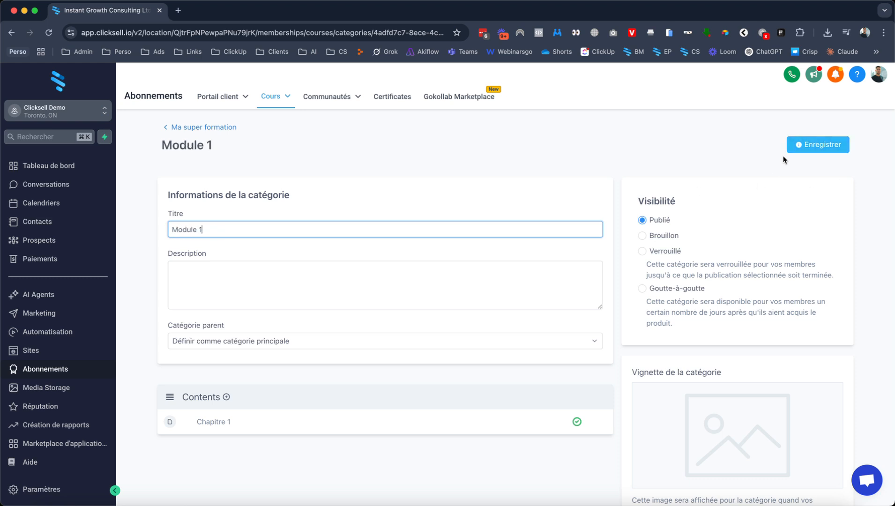
pyautogui.click(810, 152)
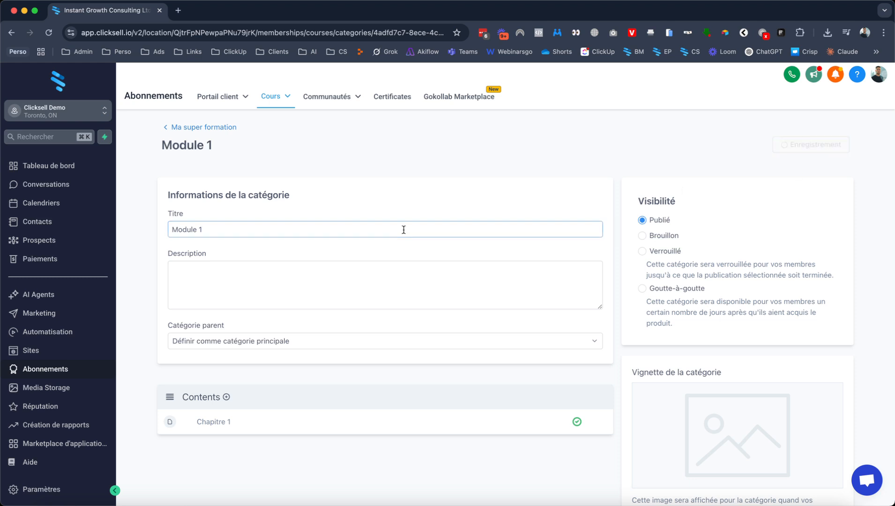
pyautogui.click(188, 132)
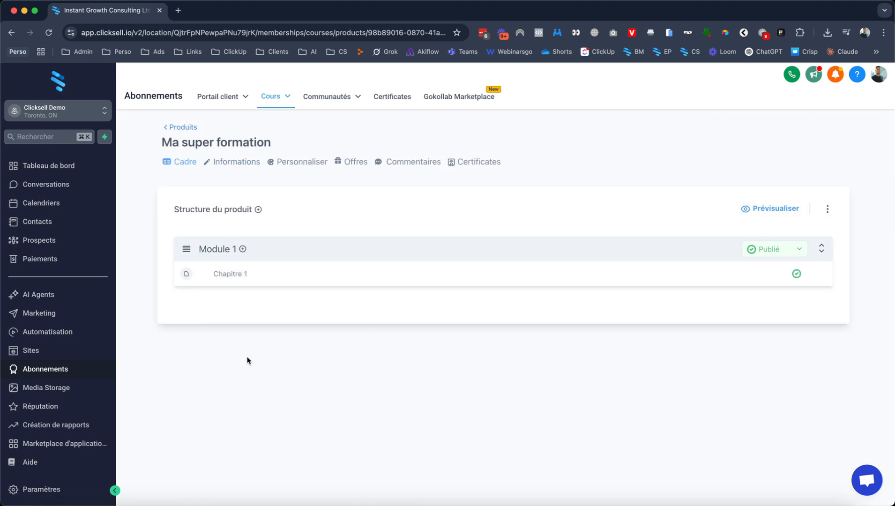
# Add a lesson titled "Chapitre 2" to Module 1 in the course structure
pyautogui.click(241, 249)
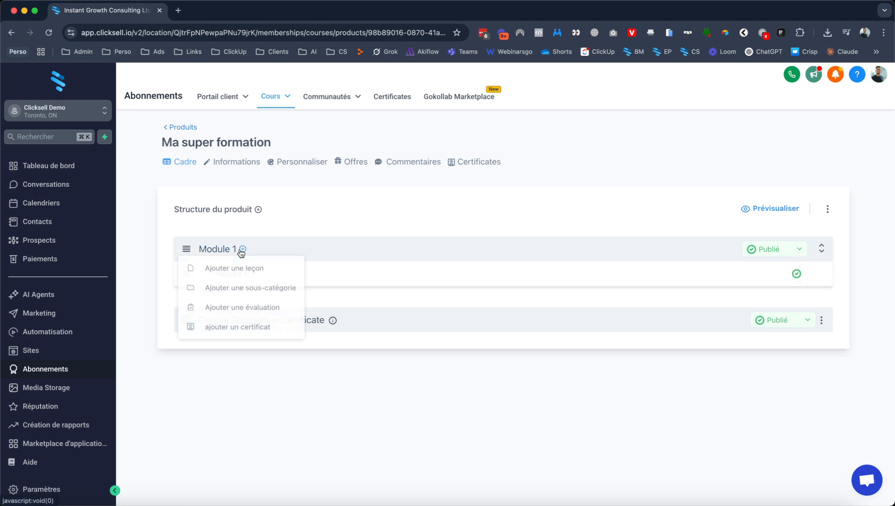
pyautogui.click(259, 272)
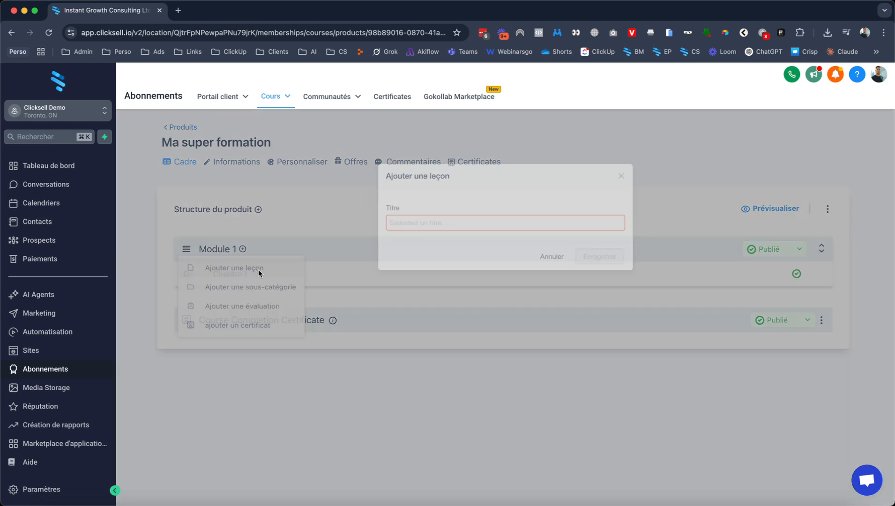
pyautogui.click(442, 224)
pyautogui.write('Chapitre 2')
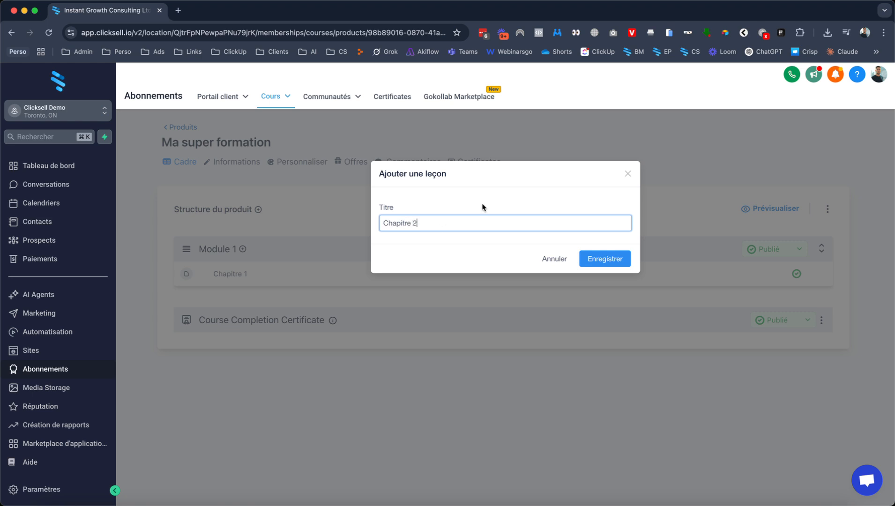
pyautogui.click(623, 253)
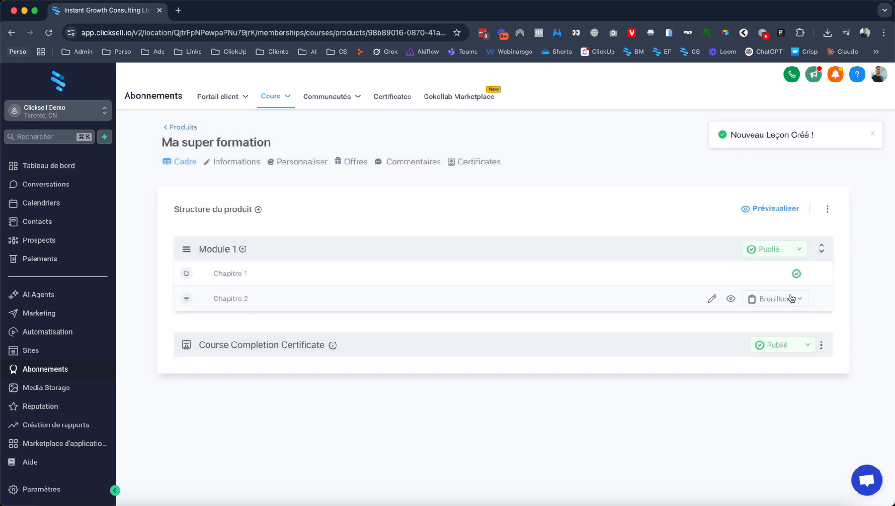
# Set the Chapitre 2 lesson's visibility to Publié, save it, and return to the course structure
pyautogui.click(234, 297)
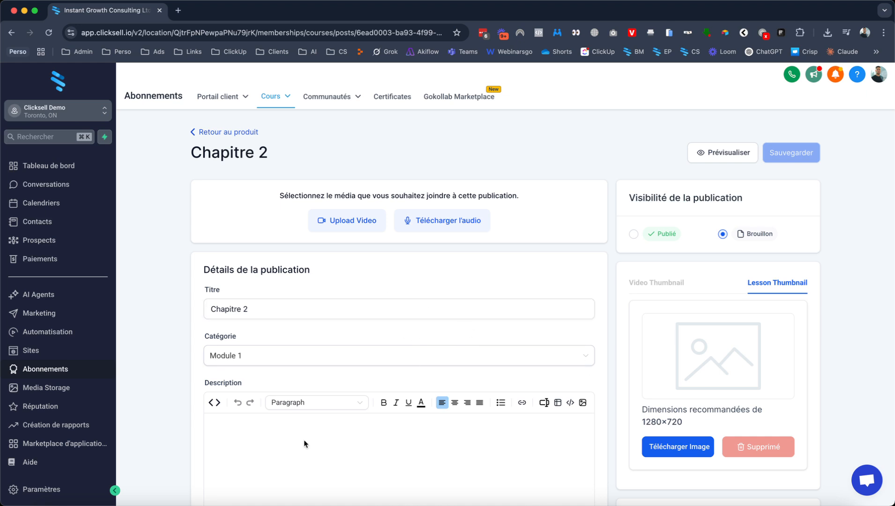
pyautogui.click(321, 435)
pyautogui.scroll(-3, 321, 447)
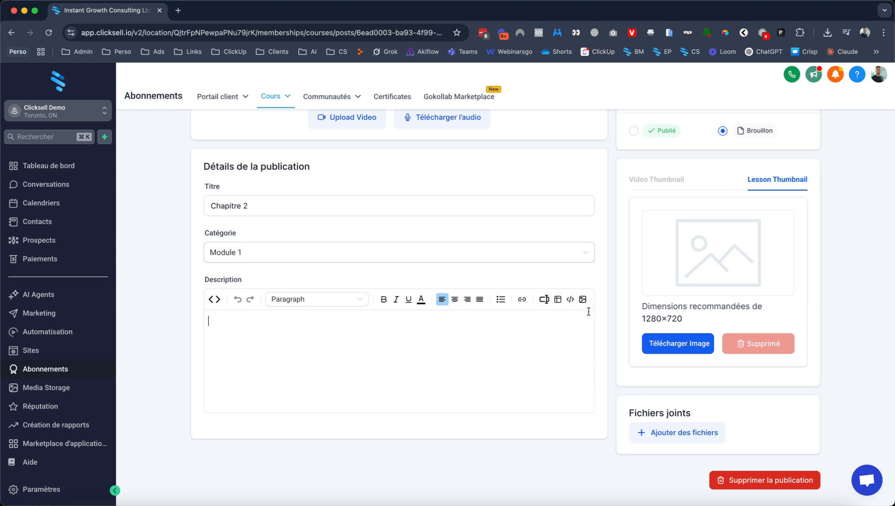
pyautogui.scroll(3, 589, 328)
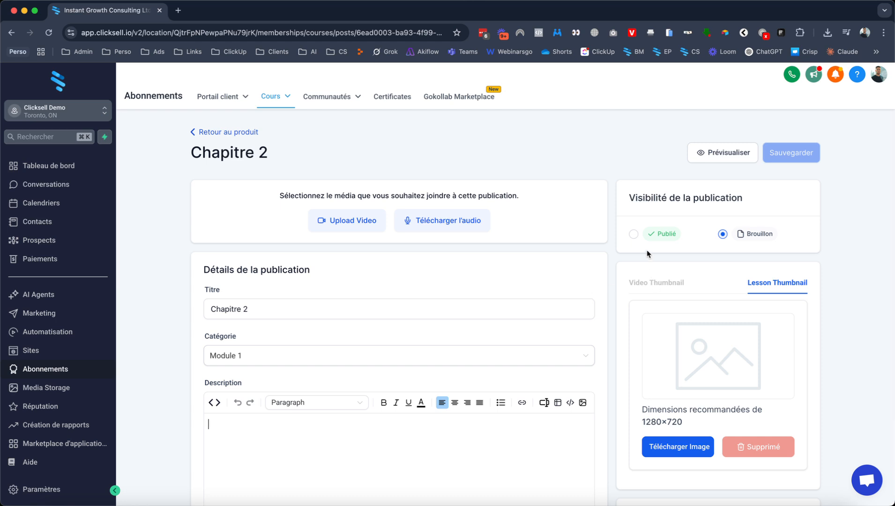
pyautogui.click(633, 233)
pyautogui.click(786, 152)
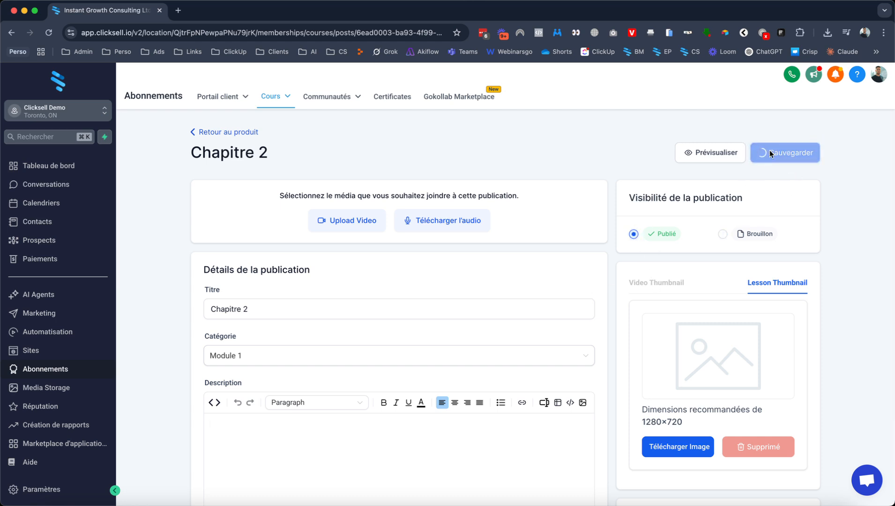
pyautogui.click(199, 133)
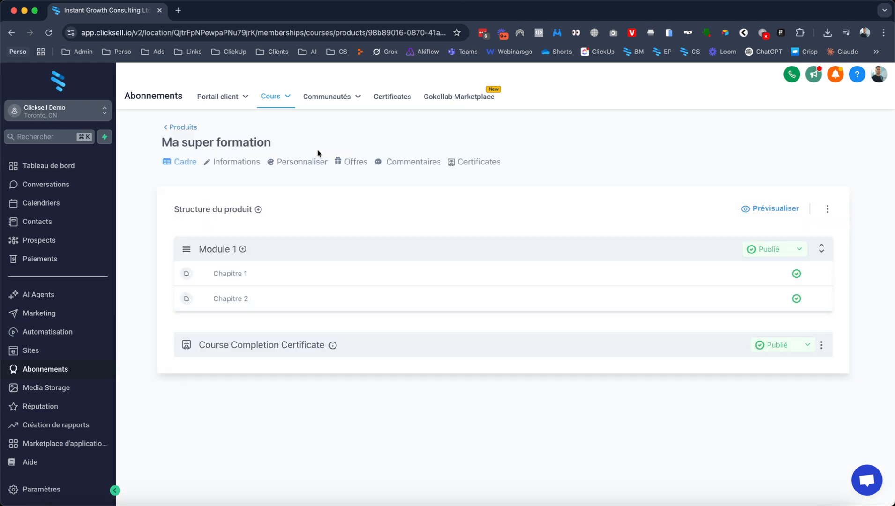
# Create a second category titled "Module 2" in the course structure and set its visibility to Publié
pyautogui.click(258, 211)
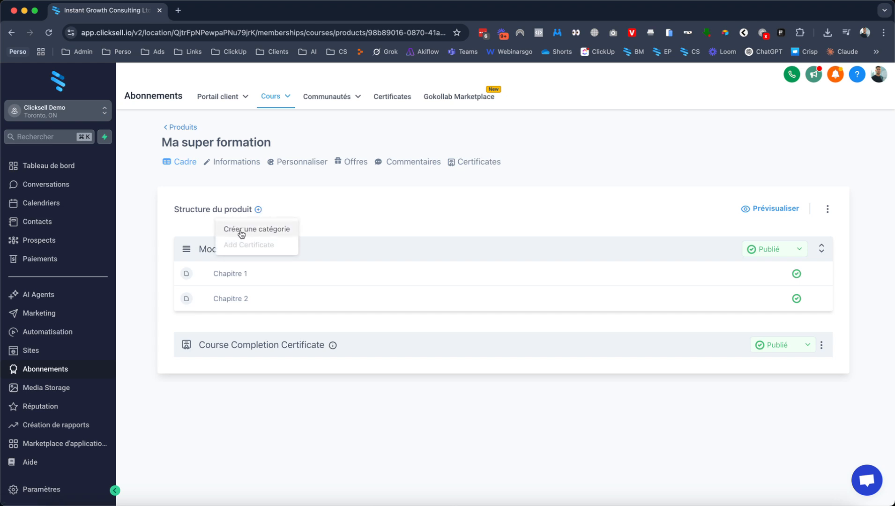
pyautogui.click(251, 229)
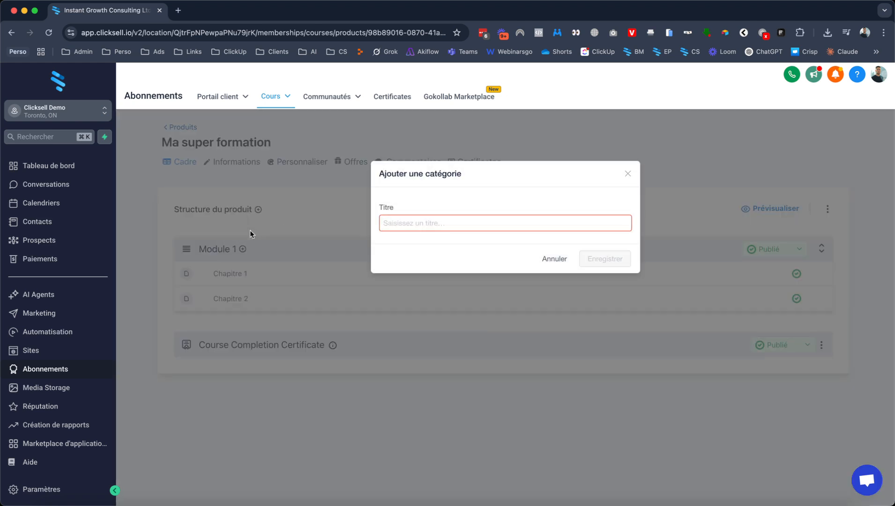
pyautogui.click(489, 222)
pyautogui.write('Modi')
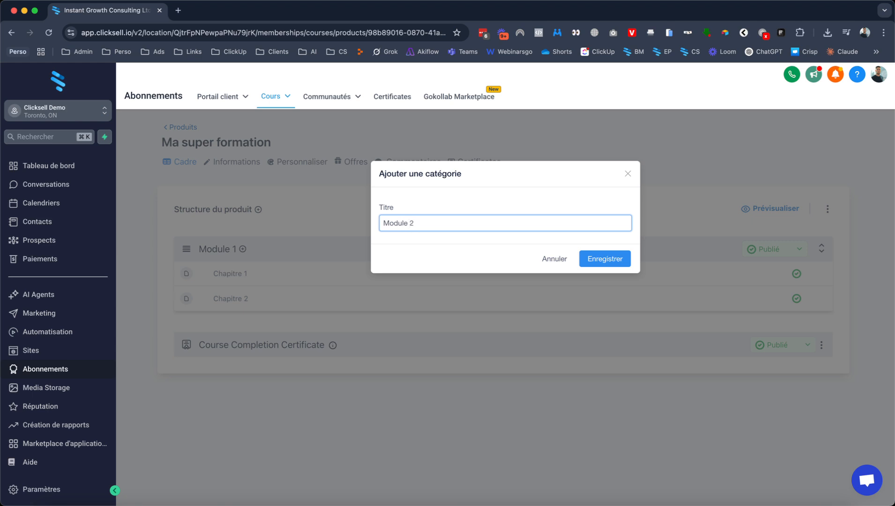
pyautogui.click(614, 259)
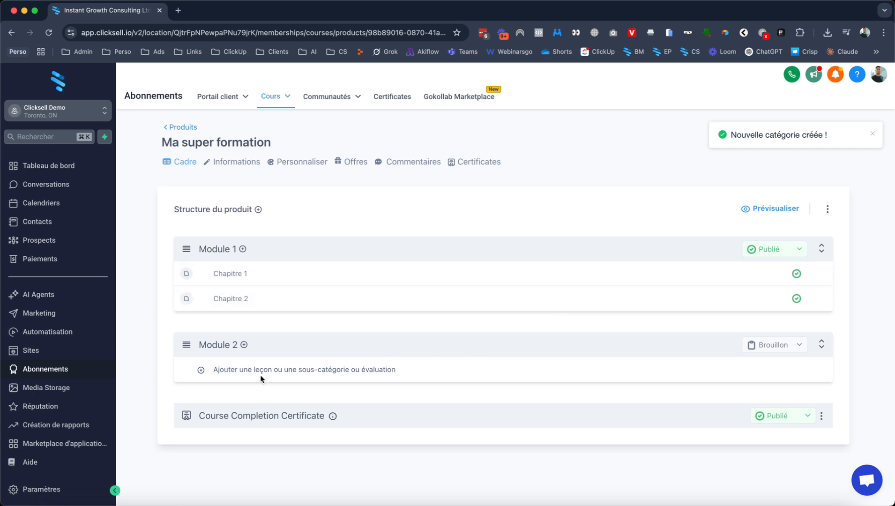
pyautogui.click(783, 347)
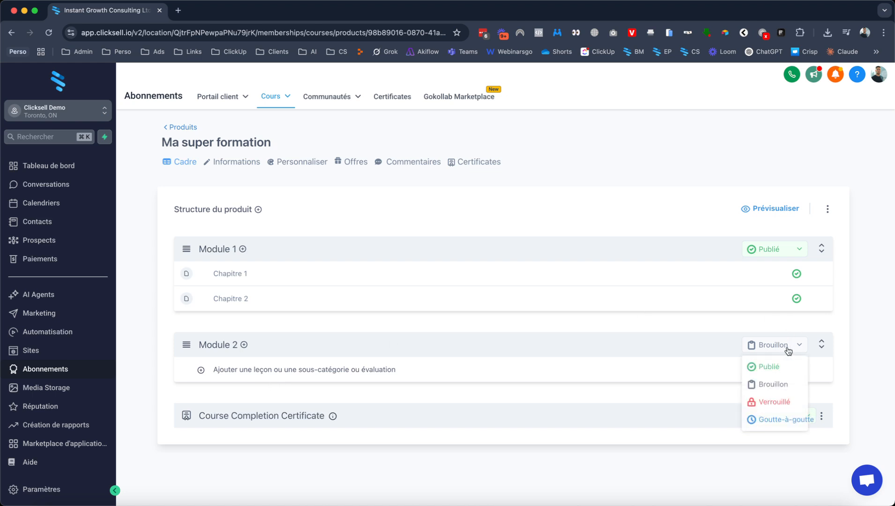
pyautogui.click(767, 371)
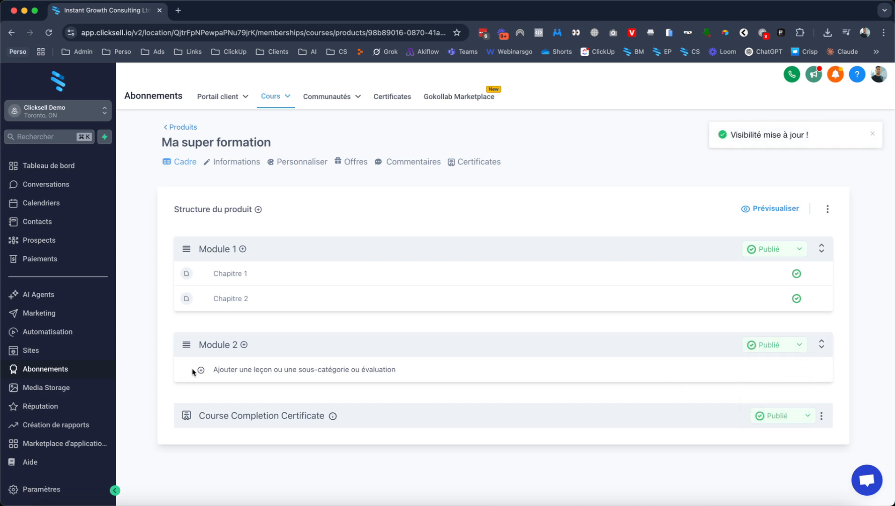
pyautogui.click(244, 345)
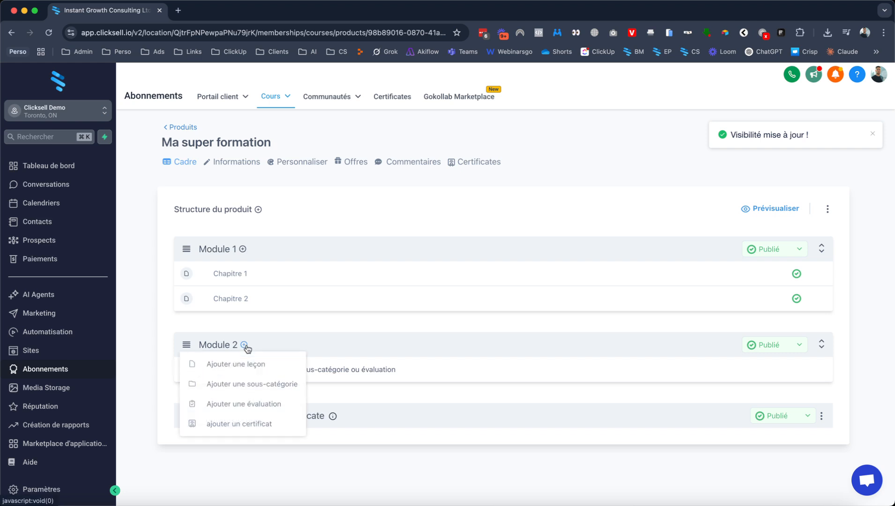
pyautogui.click(240, 364)
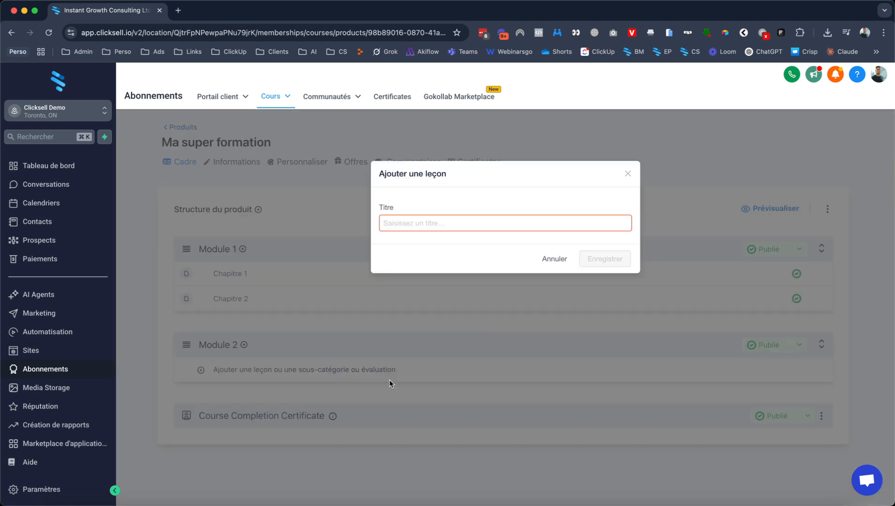
pyautogui.click(560, 261)
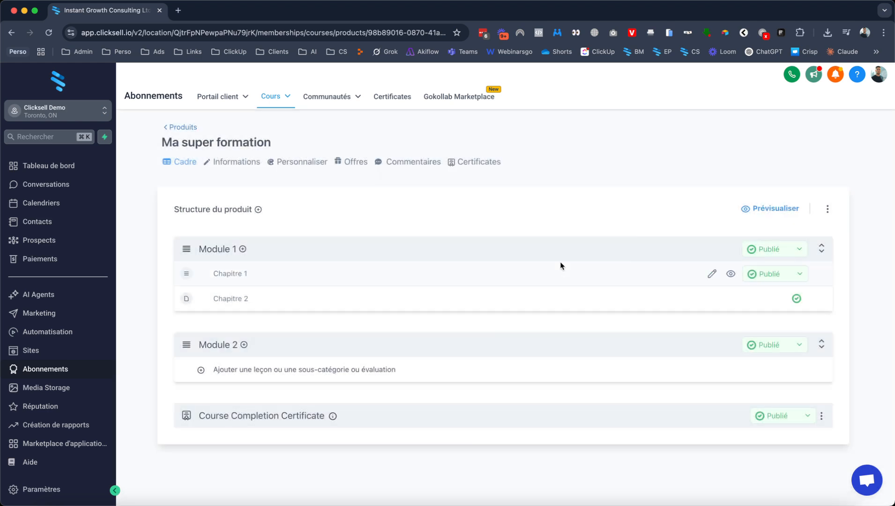
# Enter "Une petite descriptio" as the description in the course's general information
pyautogui.click(223, 165)
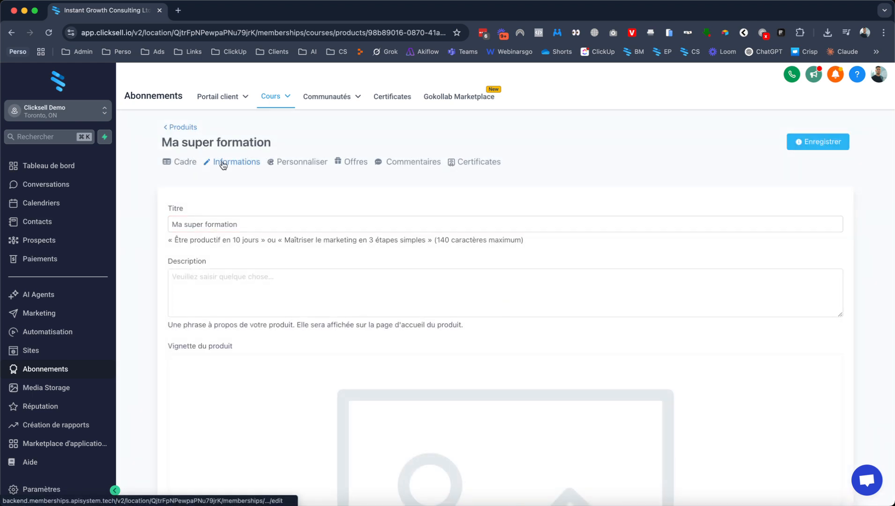
pyautogui.scroll(-1, 230, 274)
pyautogui.click(230, 264)
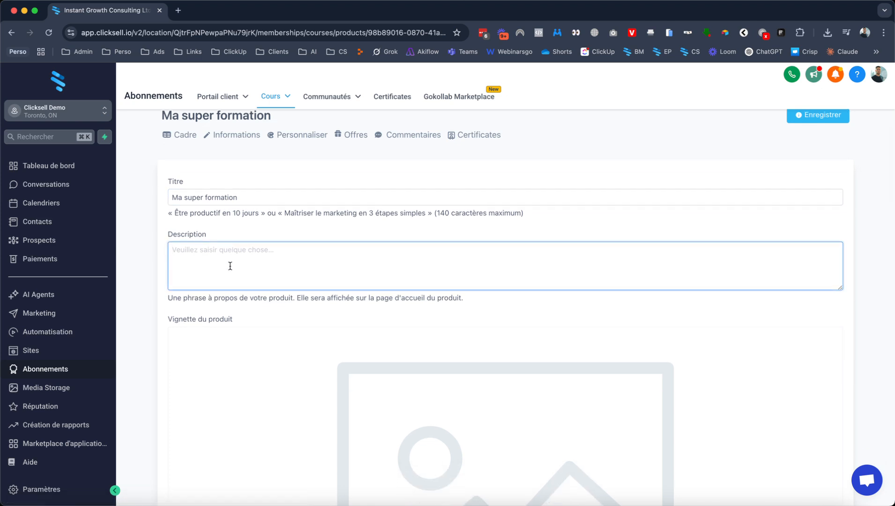
pyautogui.write('Une petite descriptio')
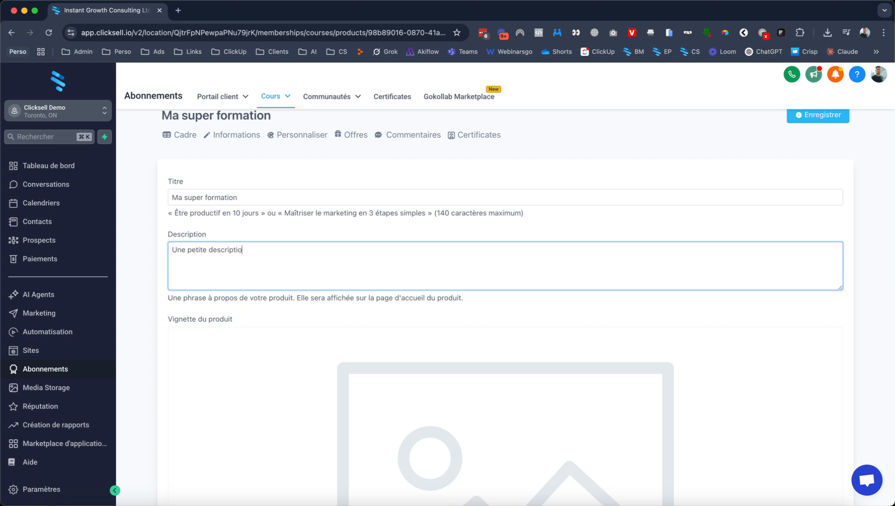
# Expand the course's personalisation settings and set the instructor section's title to "Nom du formateur"
pyautogui.scroll(-5, 398, 347)
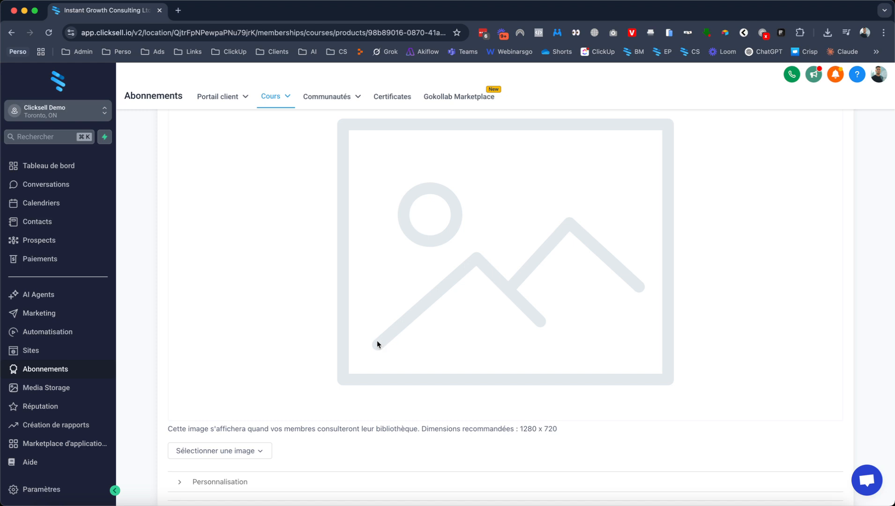
pyautogui.scroll(1, 380, 343)
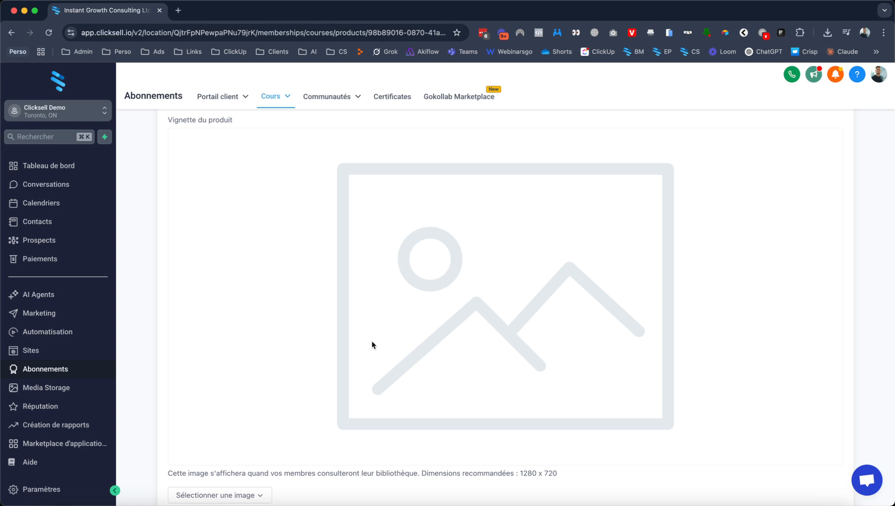
pyautogui.scroll(-2, 372, 344)
pyautogui.click(256, 389)
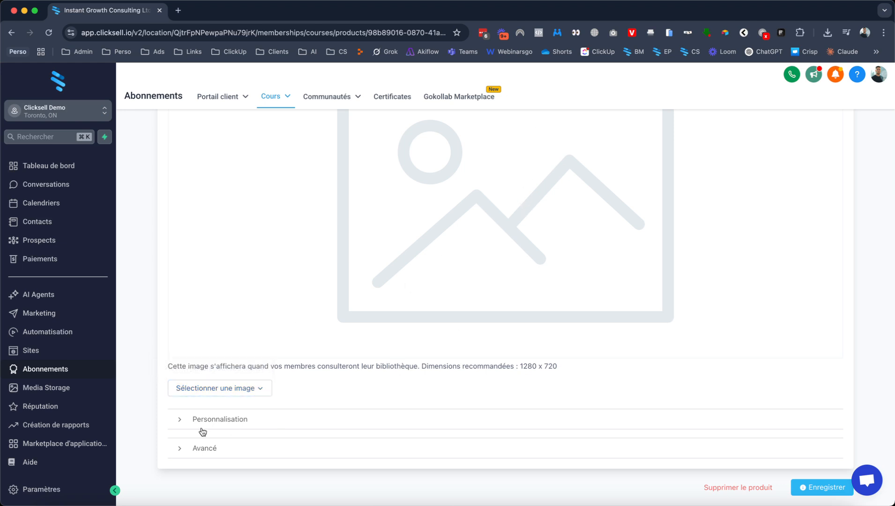
pyautogui.click(186, 422)
pyautogui.scroll(-6, 184, 419)
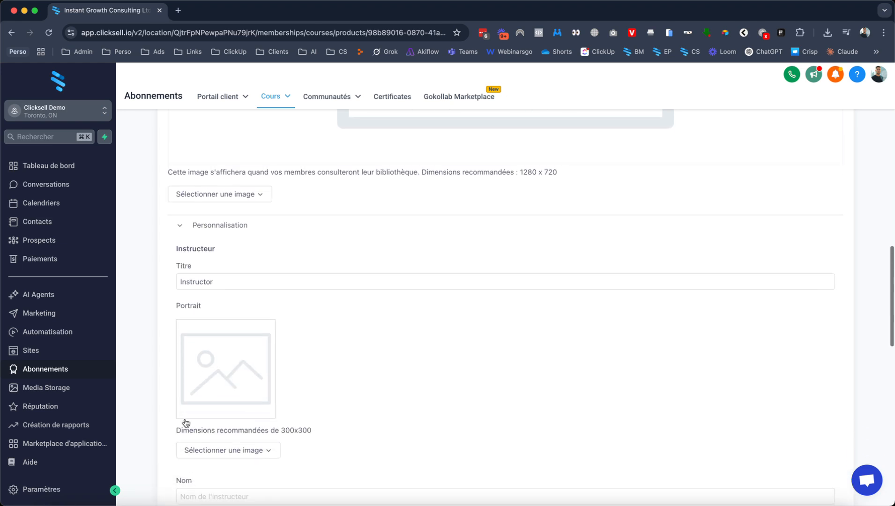
pyautogui.click(188, 207)
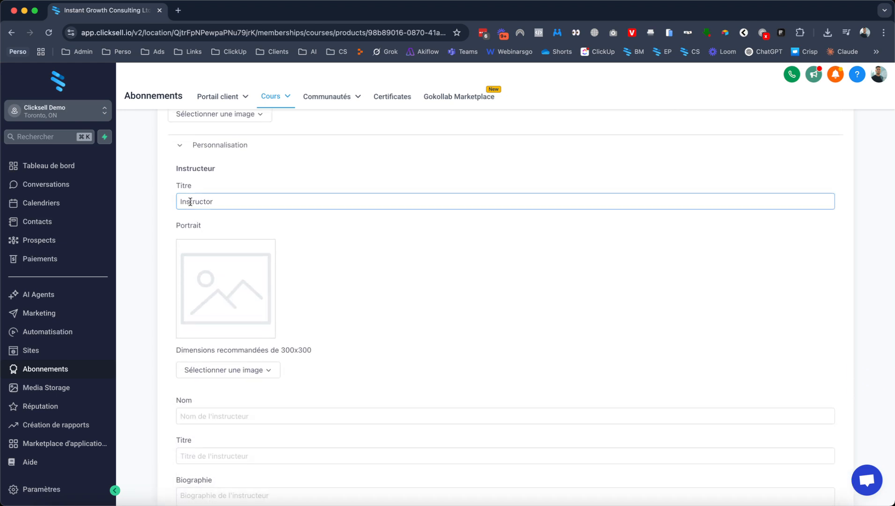
pyautogui.doubleClick(192, 200)
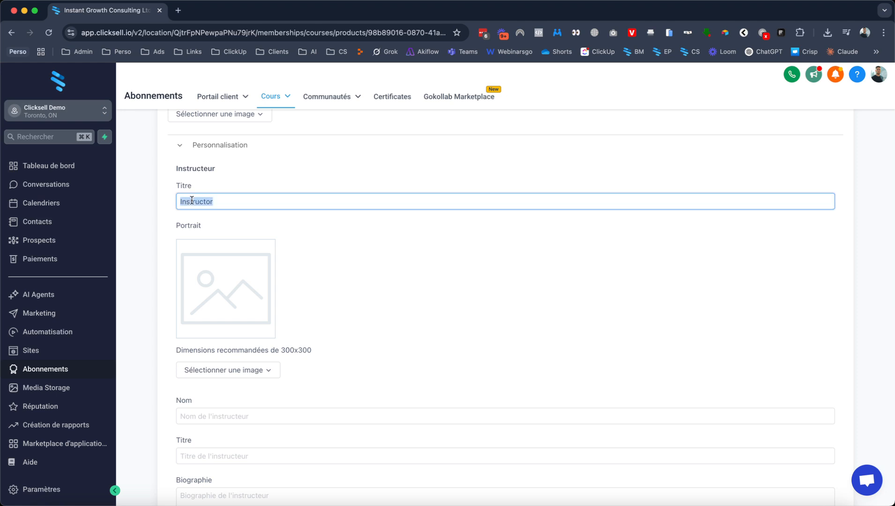
pyautogui.write('Nom du formateur')
pyautogui.scroll(-1, 228, 284)
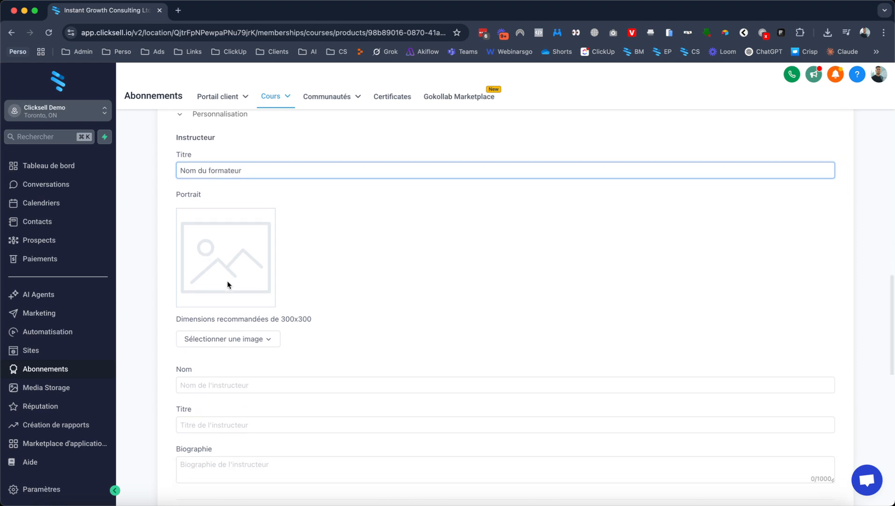
pyautogui.scroll(-2, 228, 284)
pyautogui.scroll(-1, 228, 284)
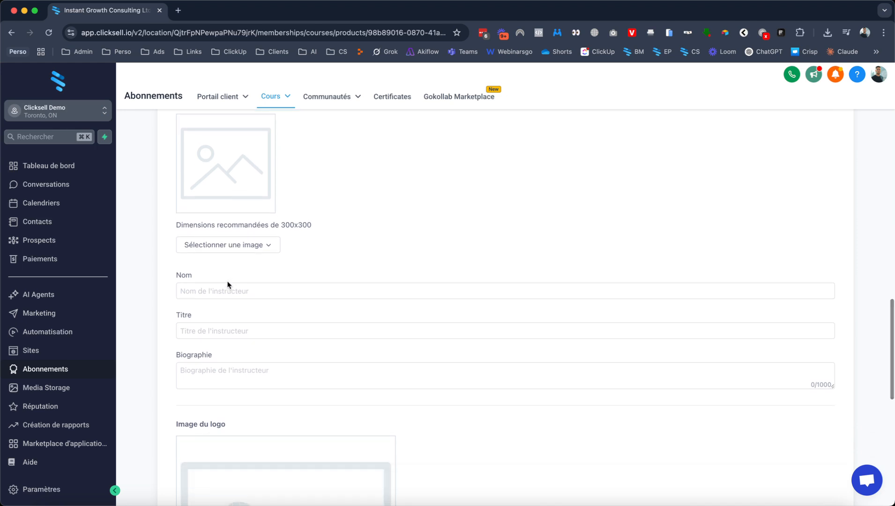
# Change the instructor section's title to "Votre formateur" in the course's personalisation settings
pyautogui.scroll(4, 228, 285)
pyautogui.click(224, 261)
pyautogui.doubleClick(225, 240)
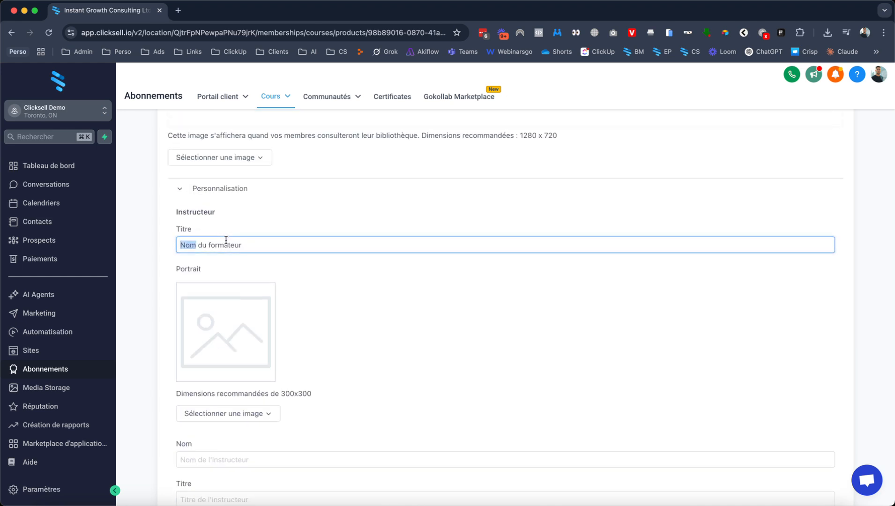
pyautogui.click(225, 240)
pyautogui.write('Votre formate')
pyautogui.scroll(-3, 200, 256)
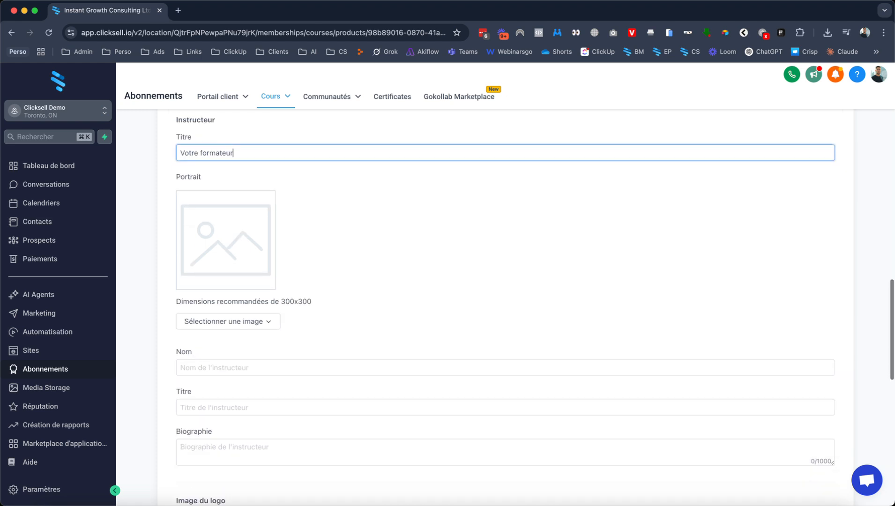
# Fill in the instructor's name with the instructor's full name
pyautogui.scroll(-1, 216, 304)
pyautogui.click(206, 334)
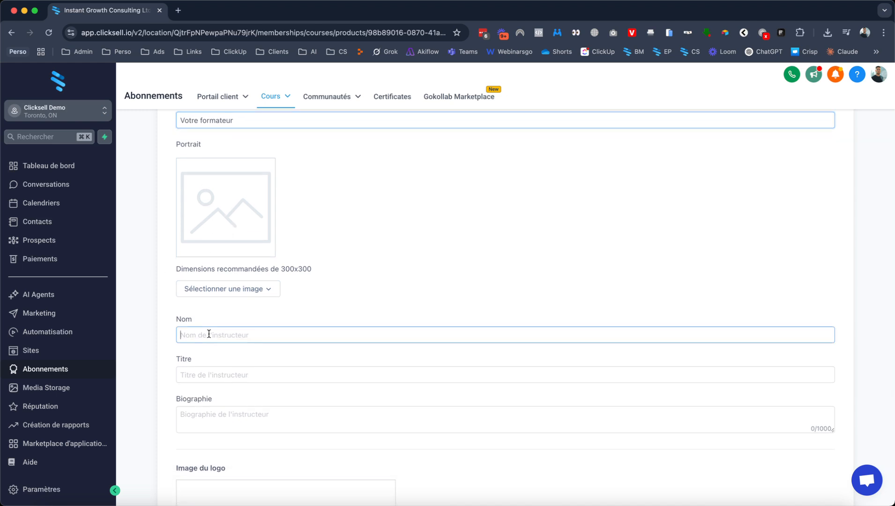
pyautogui.write('Nom du formateur')
pyautogui.press('super+a')
pyautogui.write('NAssim Zadii')
pyautogui.click(221, 381)
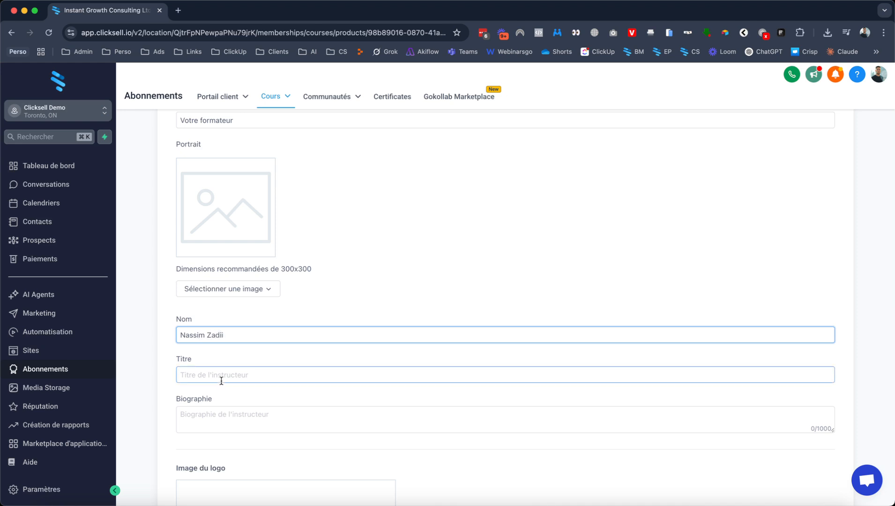
# Set the instructor's title to "Fondateur de Clicksell.io" and enter "une petite bio ici." as the biography
pyautogui.click(222, 373)
pyautogui.write('Fondat')
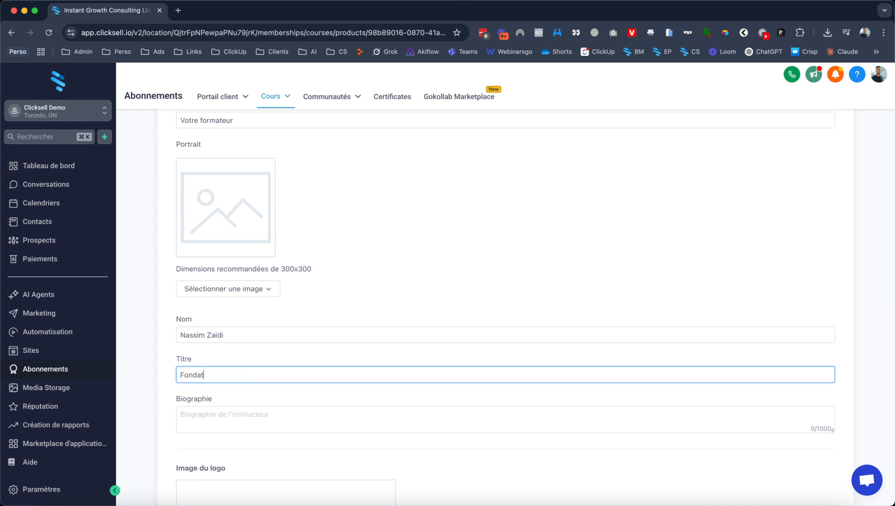
pyautogui.write('eur de Clicksell.io')
pyautogui.scroll(-3, 206, 386)
pyautogui.click(223, 355)
pyautogui.write('y')
pyautogui.press('BackSpace')
pyautogui.write('une pe')
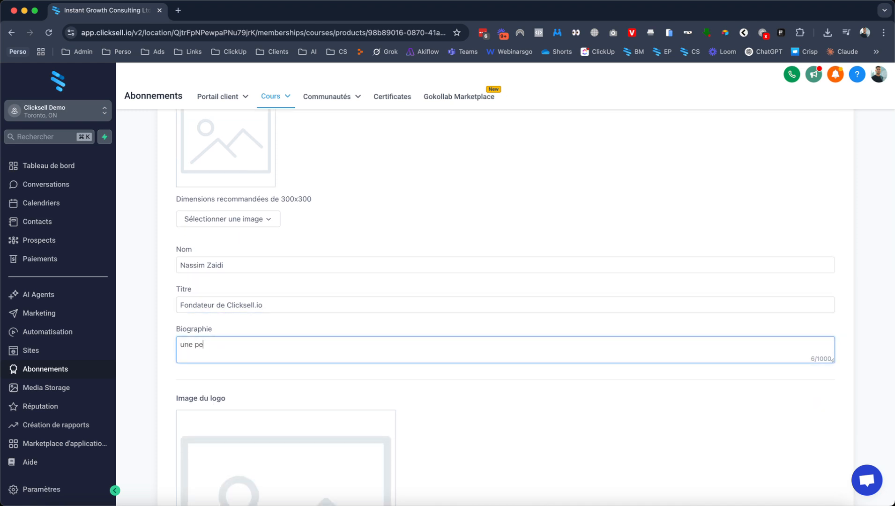
pyautogui.write('tite ibi')
pyautogui.write('io ici.')
# Save the course's general information with the completed instructor details
pyautogui.scroll(-10, 225, 349)
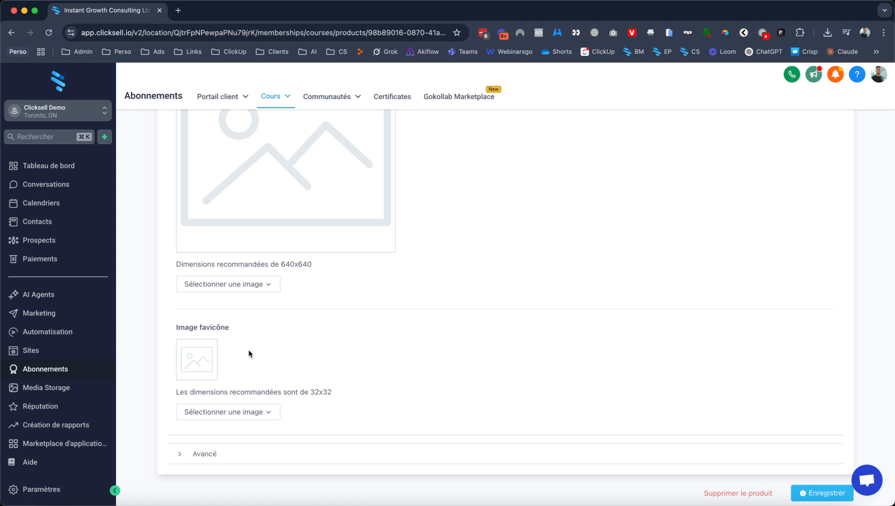
pyautogui.scroll(-1, 361, 273)
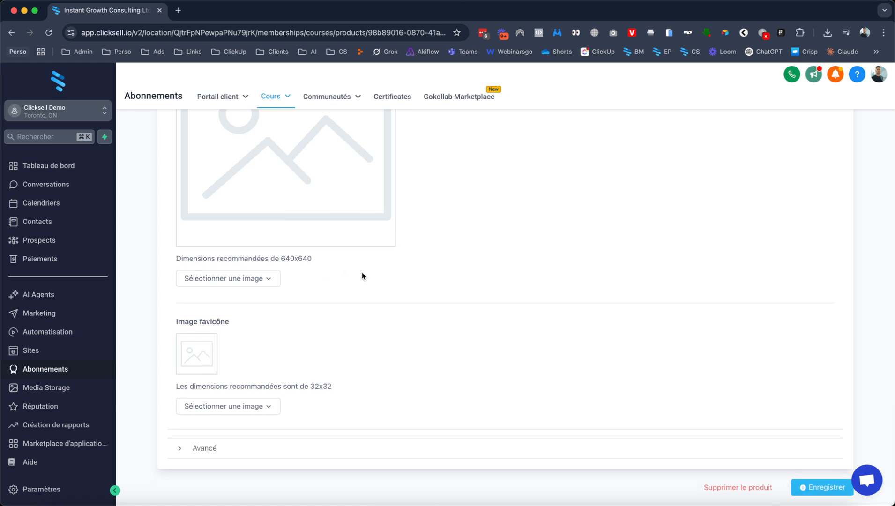
pyautogui.click(819, 488)
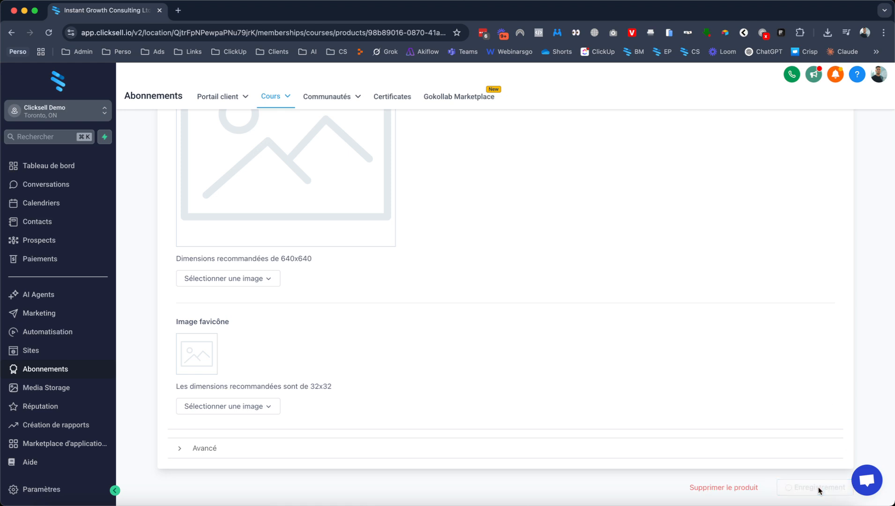
# Review the saved instructor section and look at the upload option for the portrait image
pyautogui.scroll(10, 611, 338)
pyautogui.scroll(10, 611, 339)
pyautogui.scroll(-18, 610, 339)
pyautogui.scroll(7, 611, 338)
pyautogui.scroll(2, 611, 338)
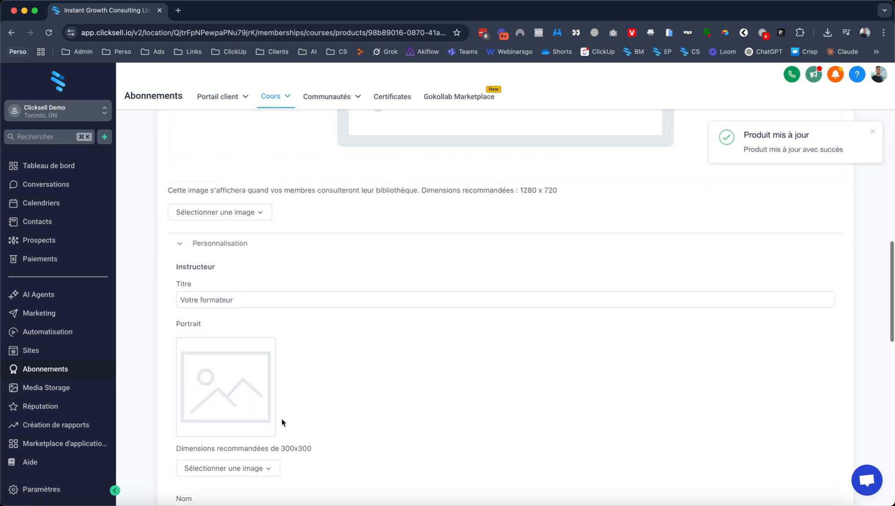
pyautogui.scroll(-1, 216, 371)
pyautogui.scroll(-1, 215, 371)
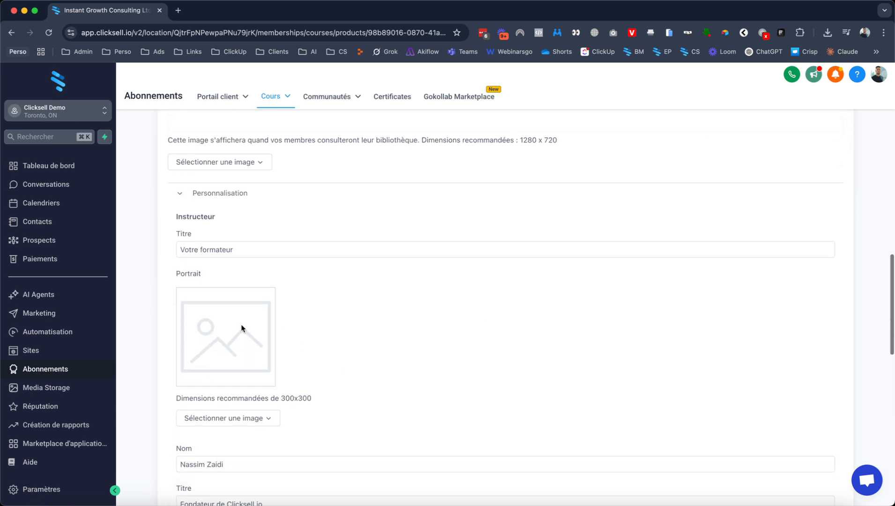
pyautogui.click(209, 418)
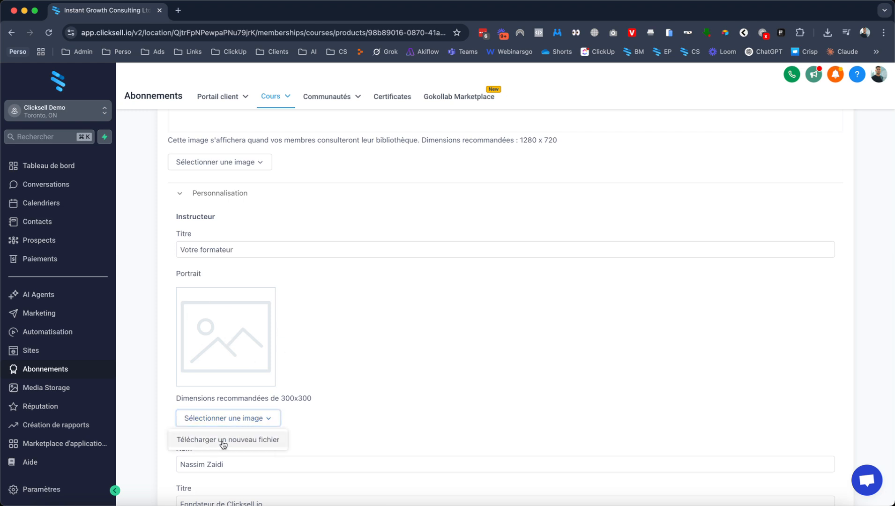
pyautogui.click(377, 345)
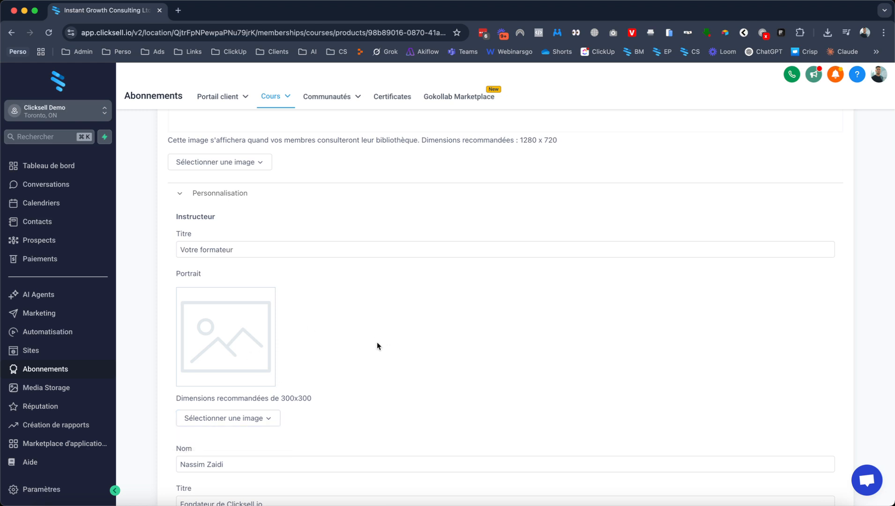
# Apply the Neo Classic Theme system template to the course
pyautogui.scroll(10, 376, 342)
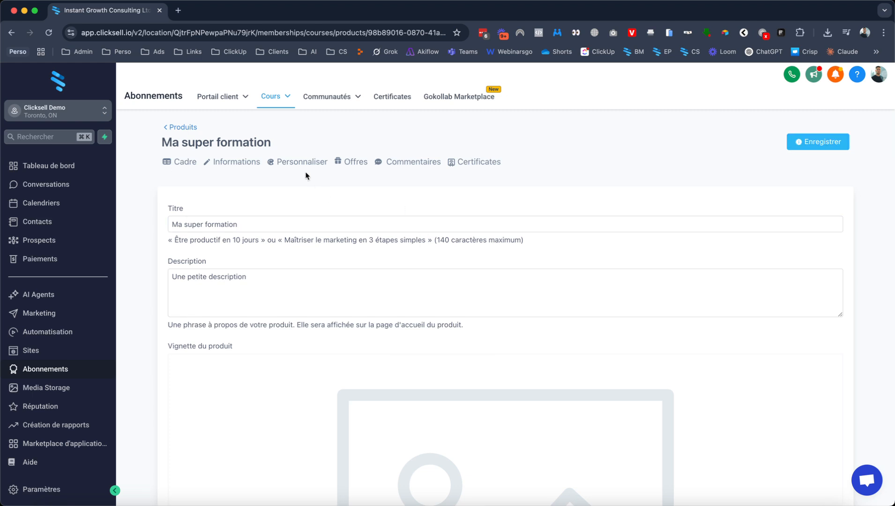
pyautogui.click(292, 165)
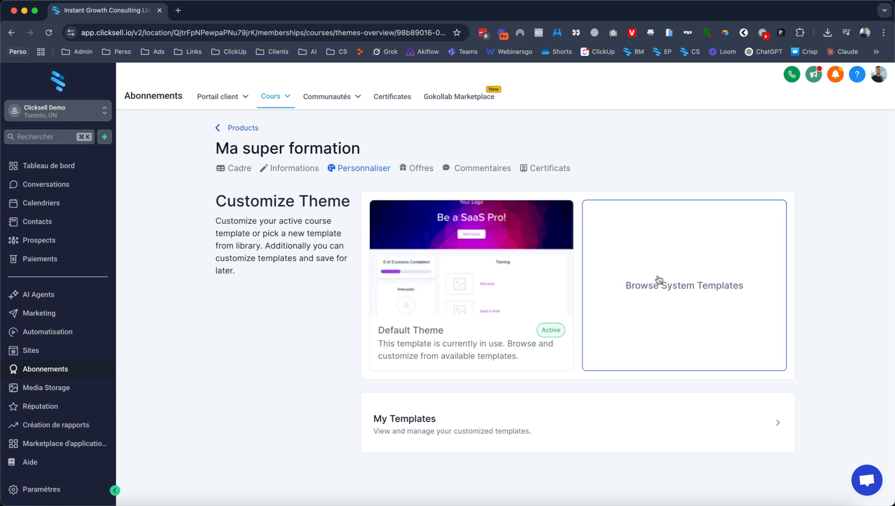
pyautogui.click(674, 286)
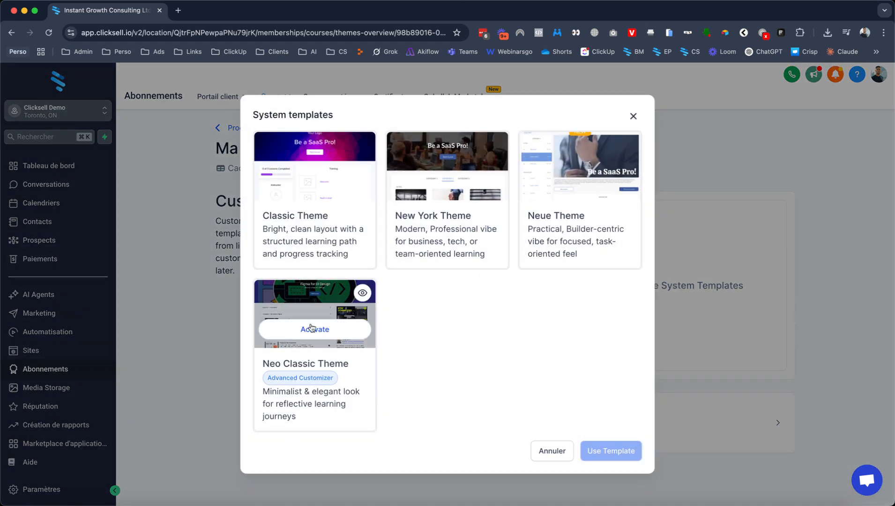
pyautogui.click(325, 338)
pyautogui.click(305, 332)
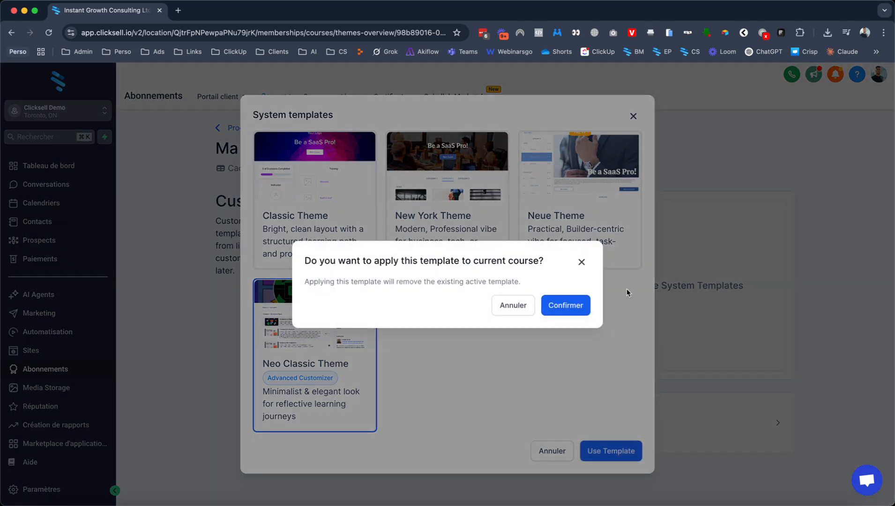
pyautogui.click(568, 305)
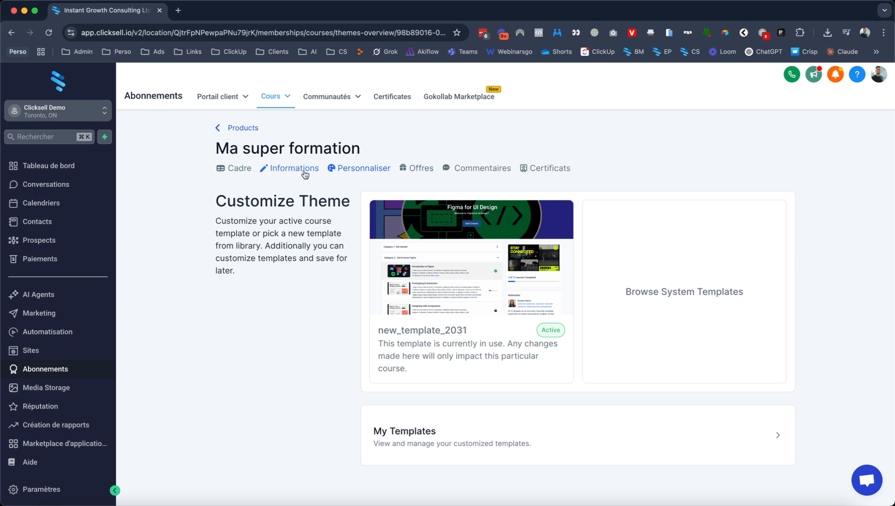
# Open the active template for customisation and set the layout's primary accent color to the dark teal brand color
pyautogui.moveTo(477, 251)
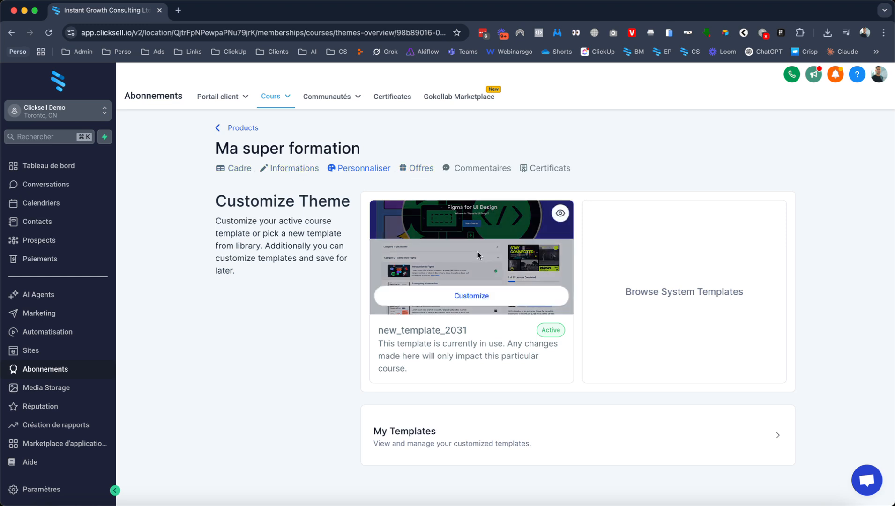
pyautogui.click(466, 301)
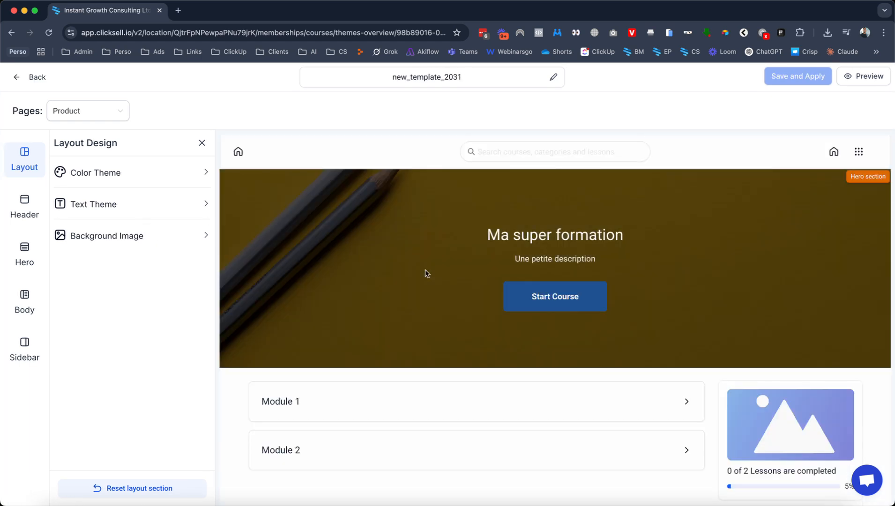
pyautogui.click(102, 173)
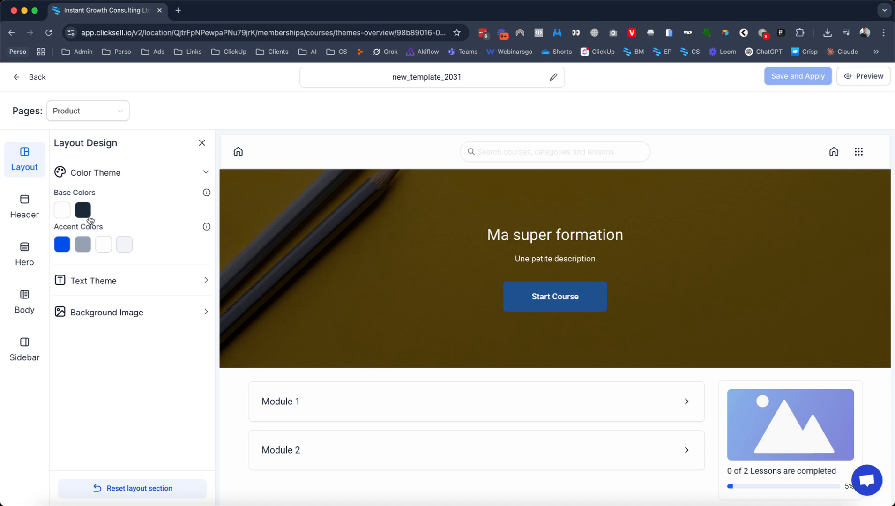
pyautogui.click(62, 244)
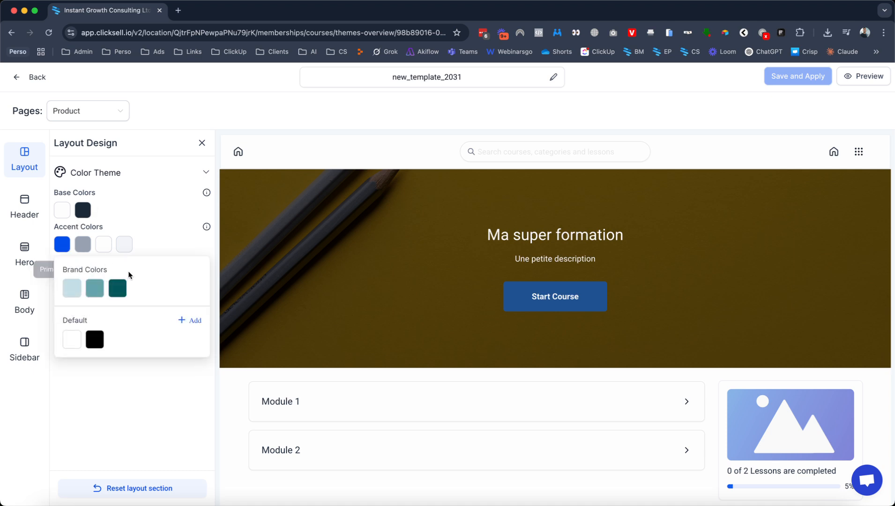
pyautogui.click(118, 289)
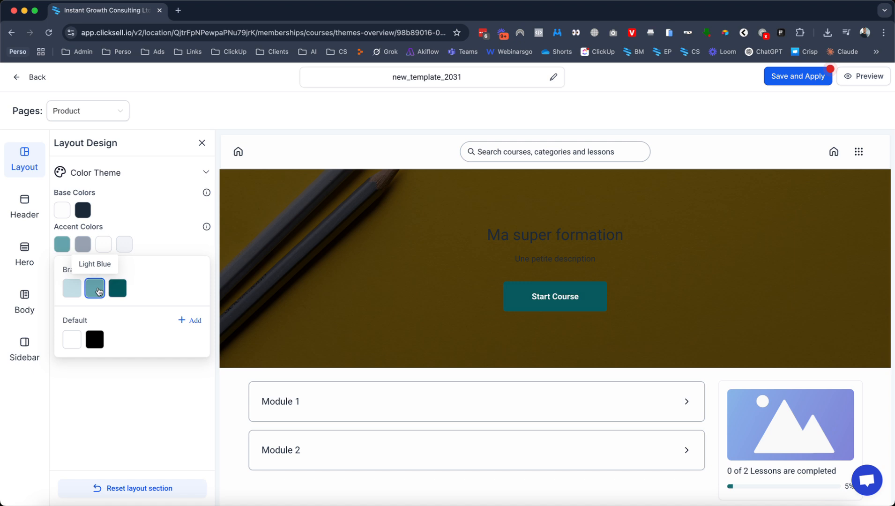
pyautogui.click(94, 288)
pyautogui.click(72, 288)
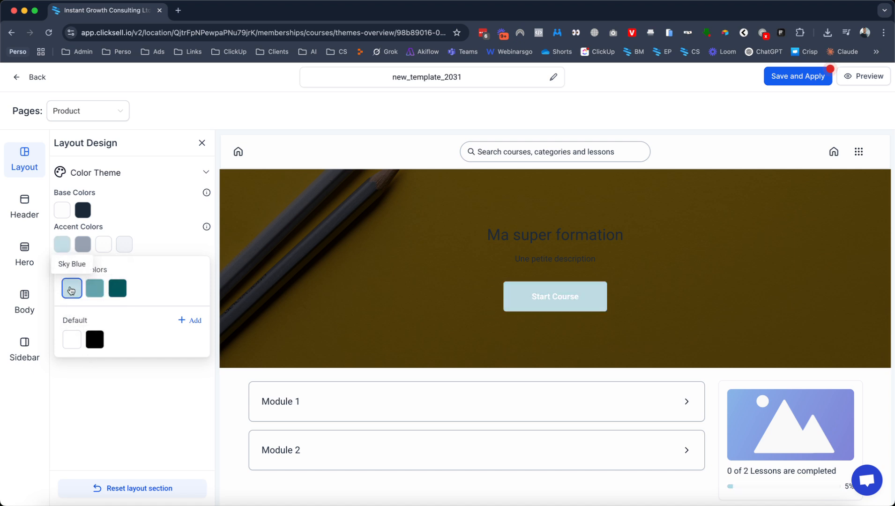
pyautogui.click(117, 288)
# Set the layout's second base color to white (#FFFFFFFF) and return to the color theme settings
pyautogui.click(90, 212)
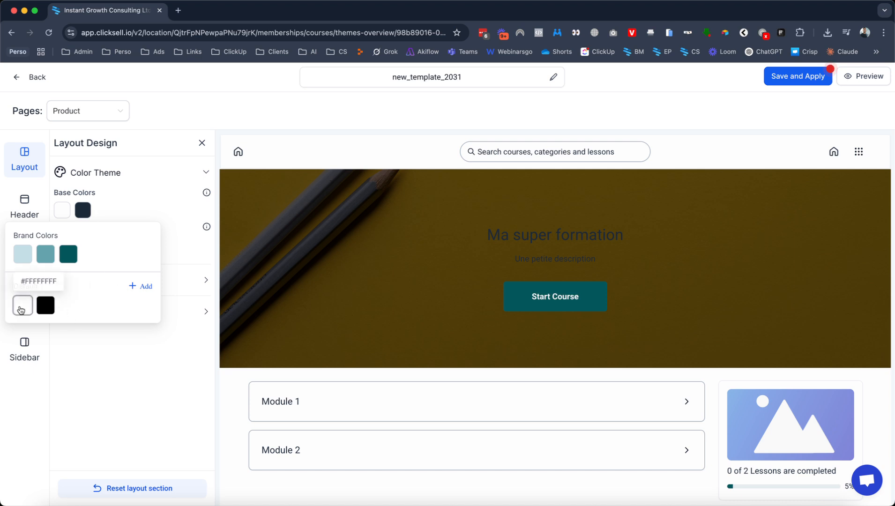
pyautogui.click(22, 306)
pyautogui.click(607, 256)
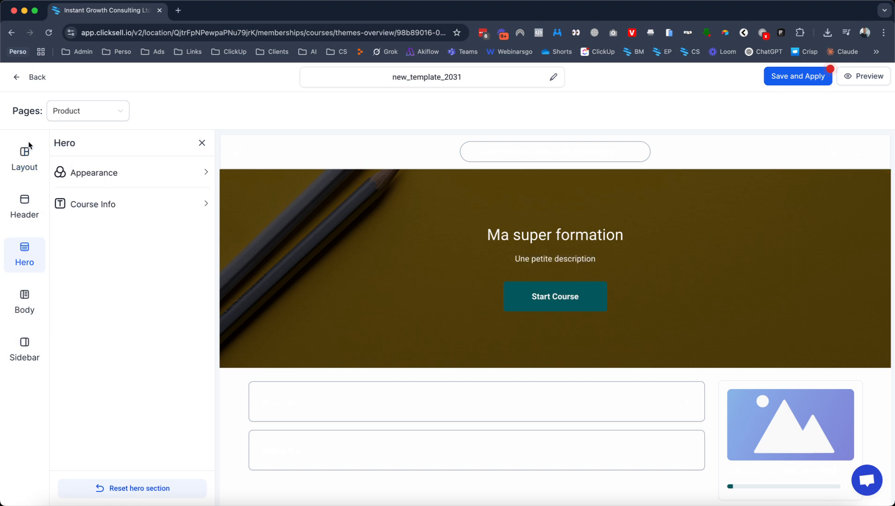
pyautogui.click(26, 156)
pyautogui.click(102, 172)
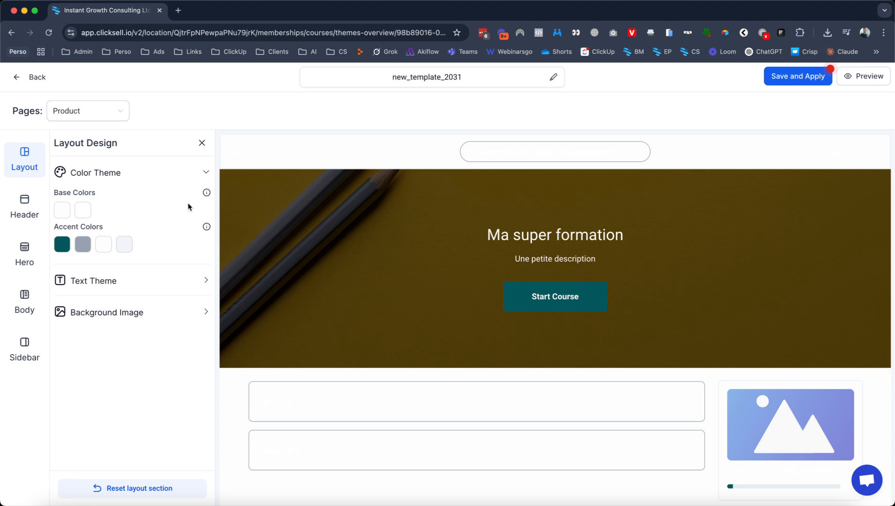
# Set the layout's primary font to Radley with Bold weight
pyautogui.click(122, 279)
pyautogui.click(92, 319)
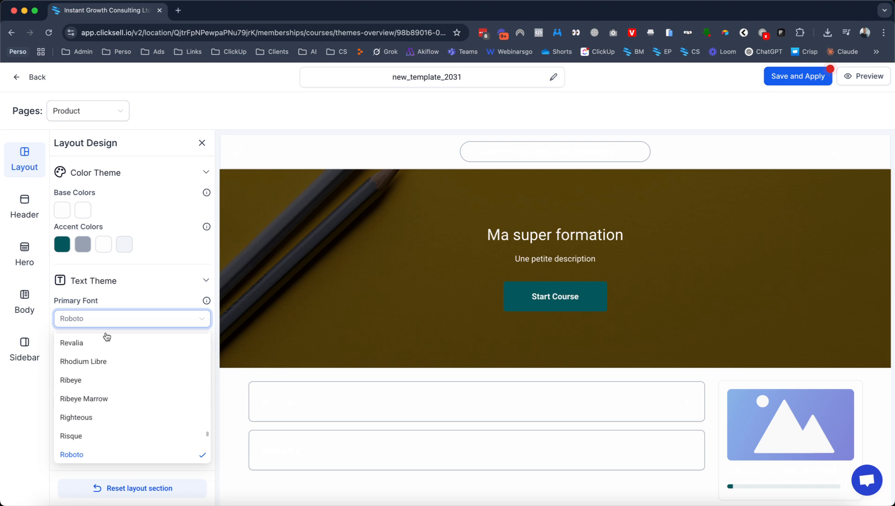
pyautogui.scroll(5, 106, 408)
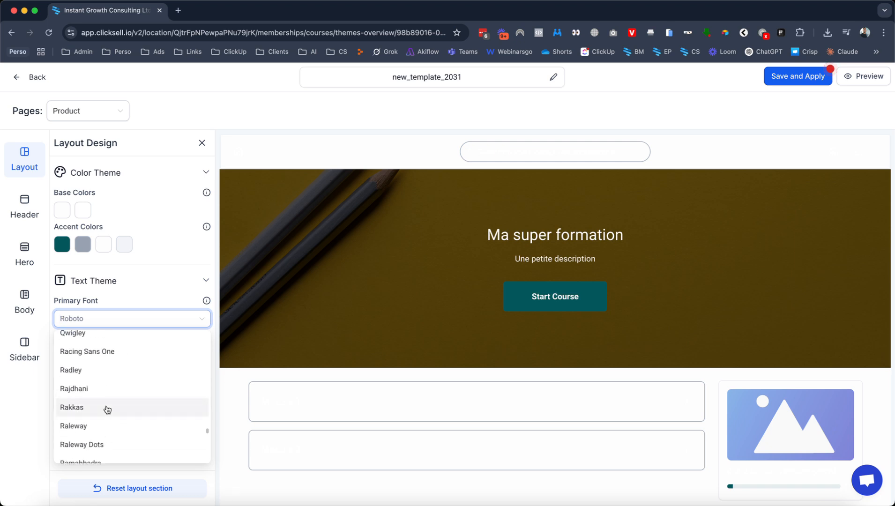
pyautogui.click(93, 371)
pyautogui.click(93, 342)
pyautogui.click(92, 380)
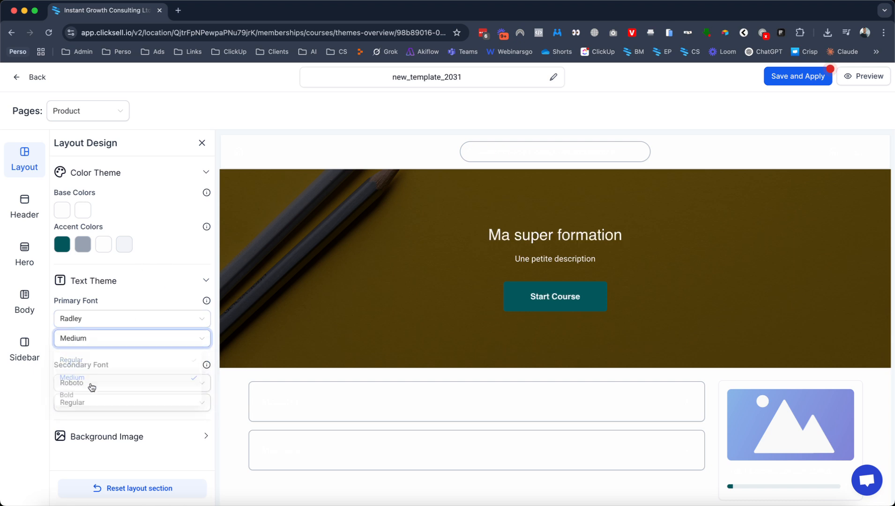
pyautogui.click(94, 340)
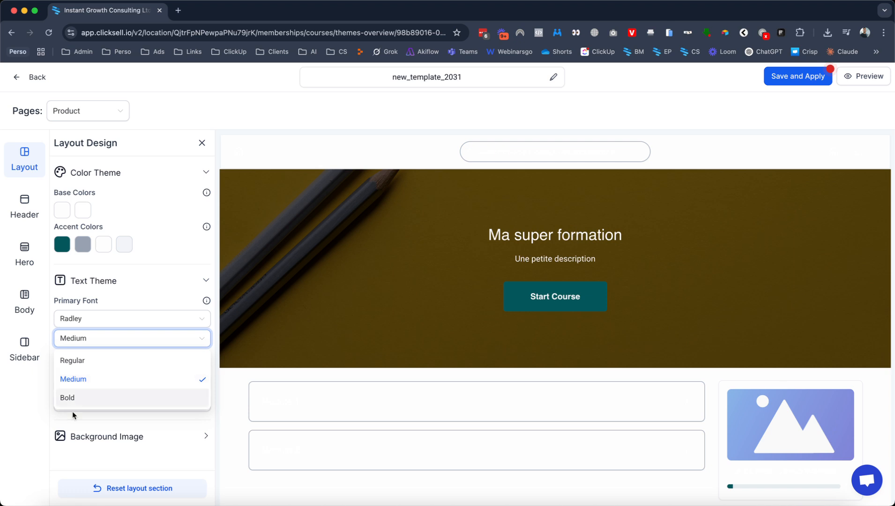
pyautogui.click(74, 398)
# Set the layout's primary font to Racing Sans One with Regular weight
pyautogui.click(112, 324)
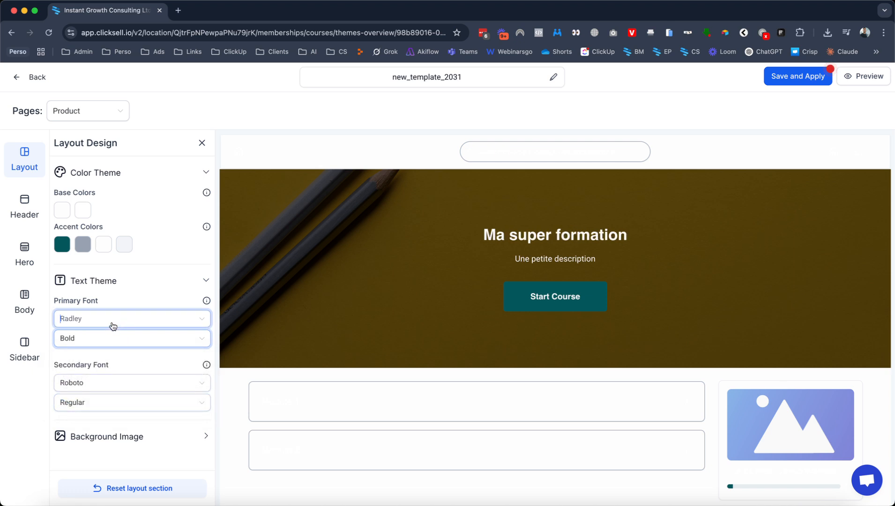
pyautogui.click(112, 348)
pyautogui.click(110, 338)
pyautogui.click(92, 361)
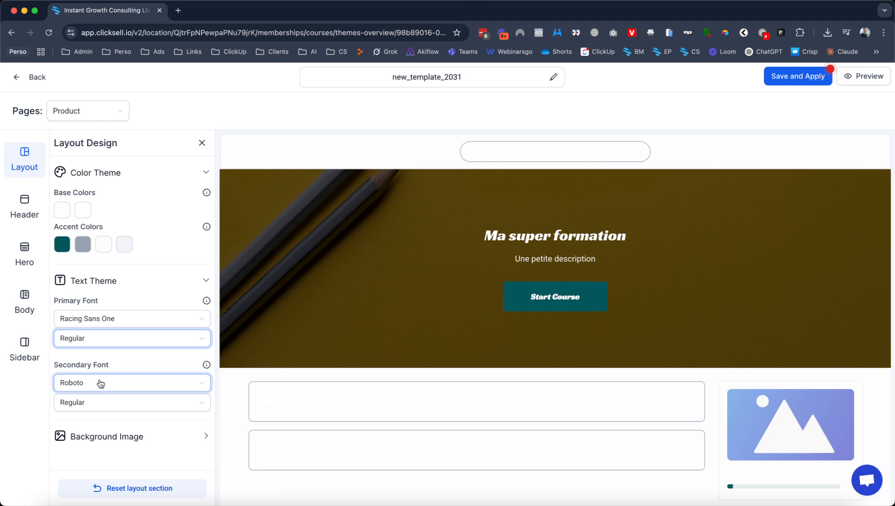
# Check the course title in the hero preview and reopen the layout's color and text theme settings
pyautogui.moveTo(53, 300); pyautogui.dragTo(106, 306)
pyautogui.tripleClick(496, 233)
pyautogui.click(19, 151)
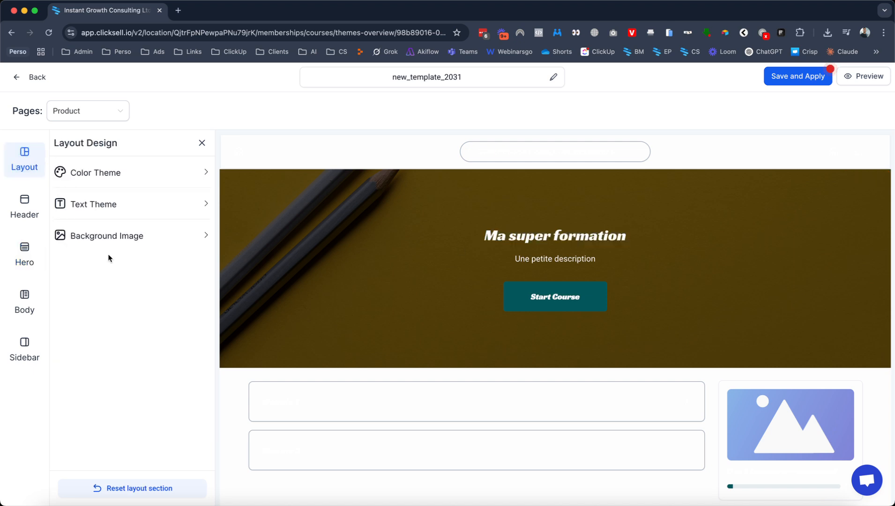
pyautogui.click(107, 176)
pyautogui.click(93, 282)
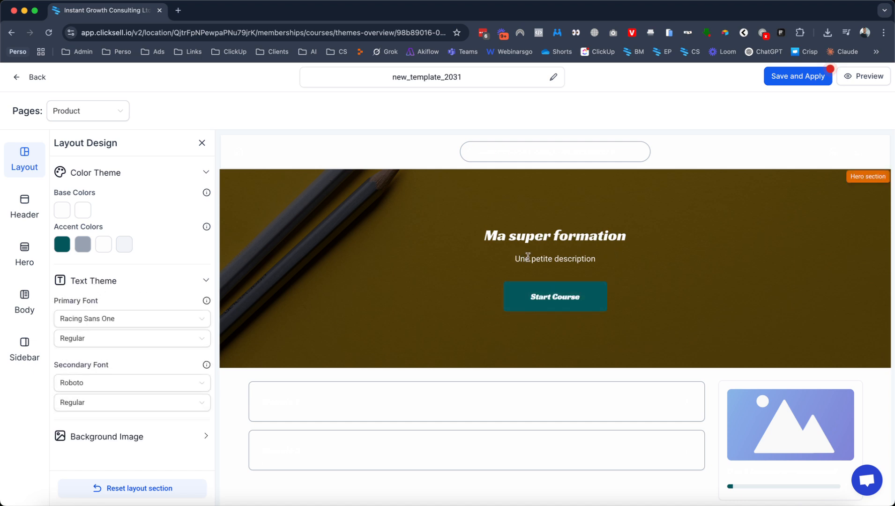
# Set the layout's secondary font to Risque and expand the background image settings
pyautogui.click(100, 382)
pyautogui.click(96, 348)
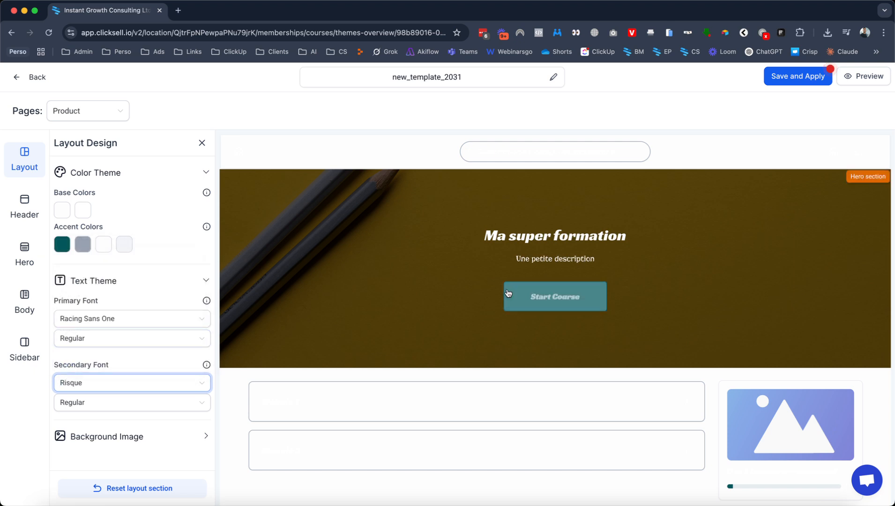
pyautogui.click(133, 435)
pyautogui.scroll(-4, 320, 301)
pyautogui.scroll(-4, 122, 387)
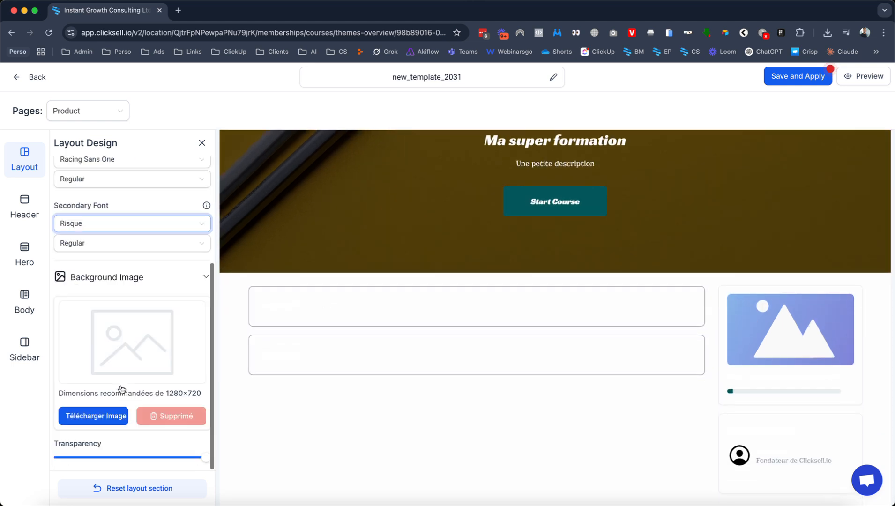
pyautogui.scroll(4, 380, 231)
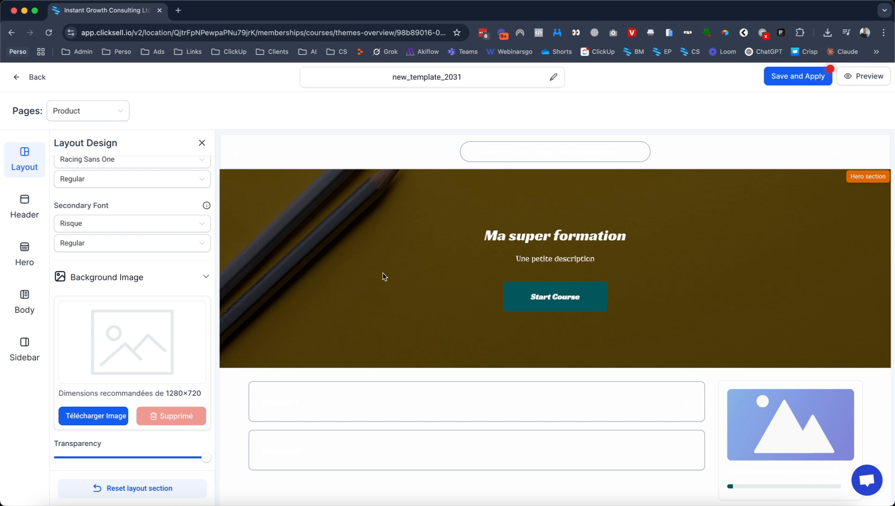
pyautogui.scroll(4, 137, 306)
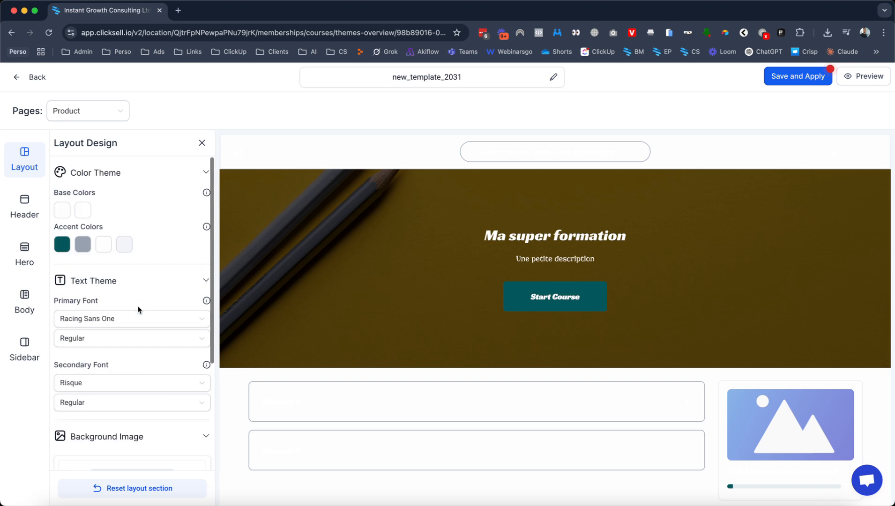
# Save and apply the theme changes, and switch the edited page from Product to Lesson
pyautogui.click(789, 76)
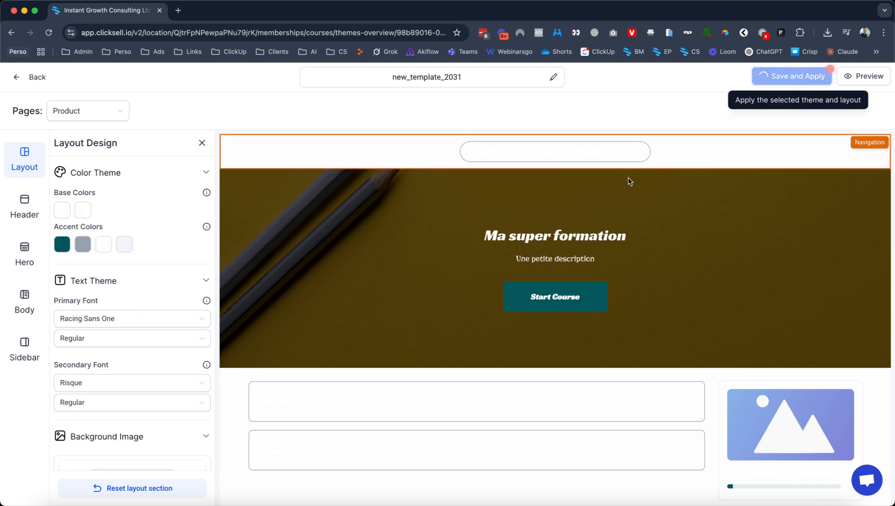
pyautogui.click(110, 108)
pyautogui.click(109, 109)
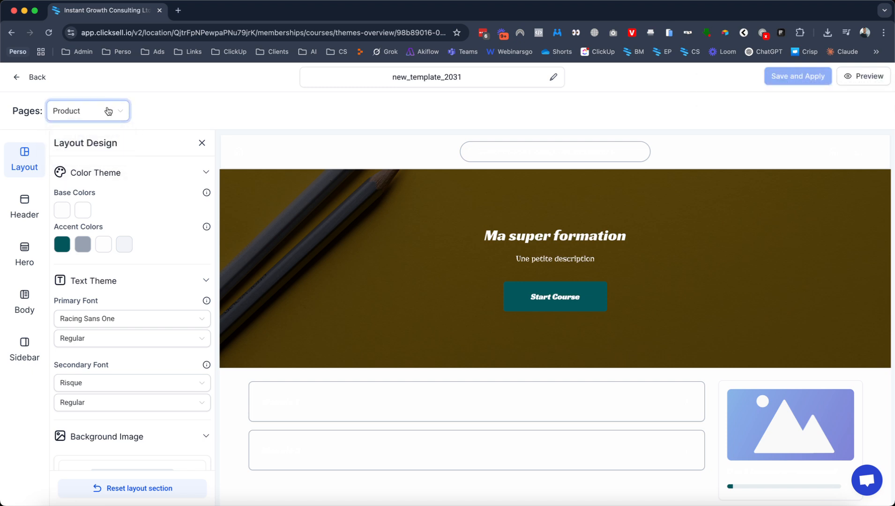
pyautogui.click(447, 424)
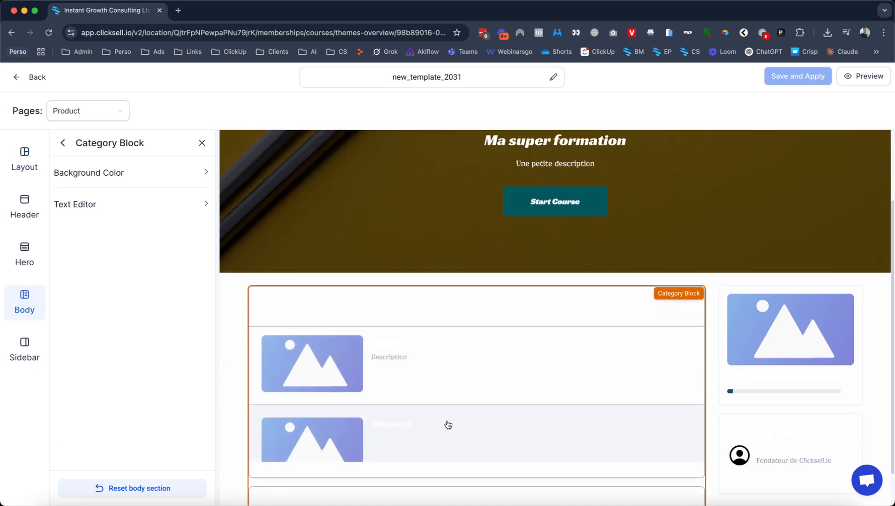
pyautogui.scroll(-2, 448, 378)
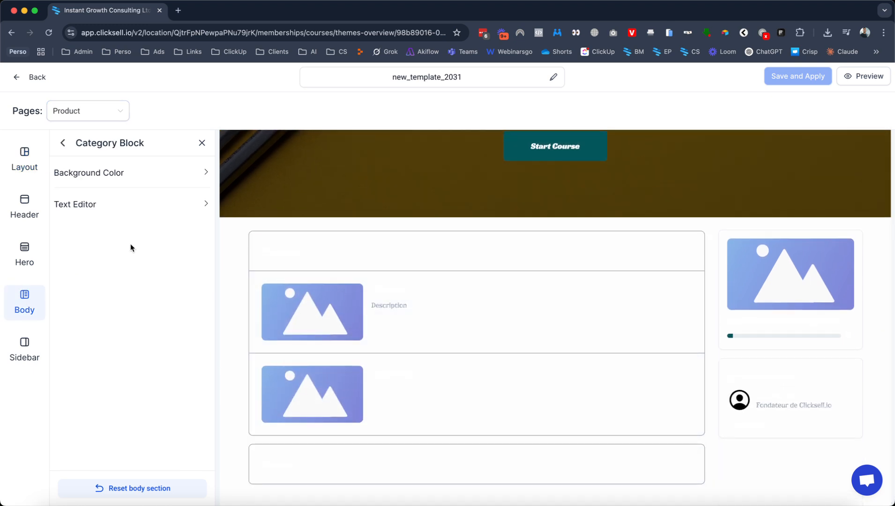
pyautogui.click(115, 116)
pyautogui.click(88, 151)
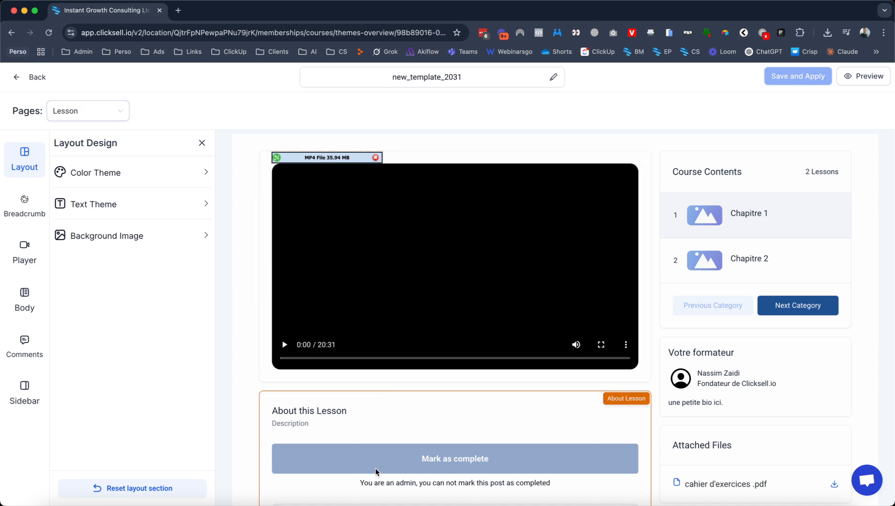
# Set the lesson video player's background color to the Dark Blue brand color
pyautogui.scroll(-5, 375, 472)
pyautogui.click(399, 306)
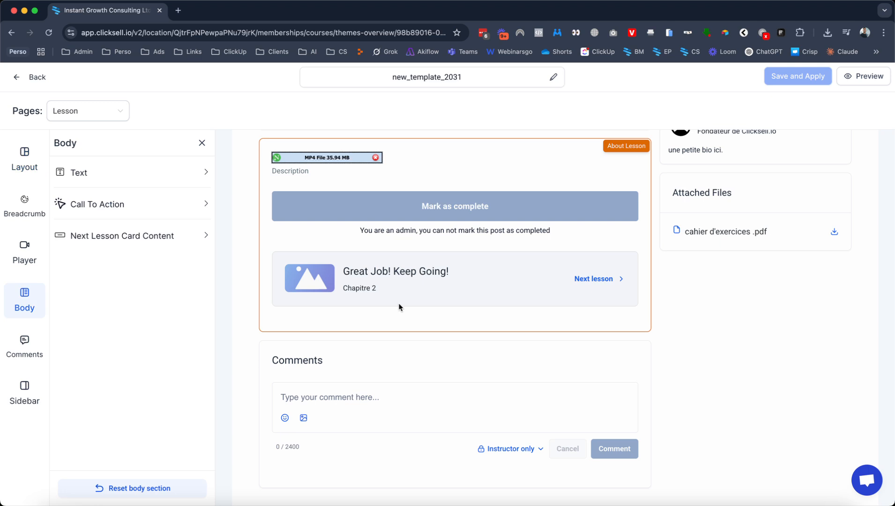
pyautogui.scroll(5, 400, 306)
pyautogui.click(497, 158)
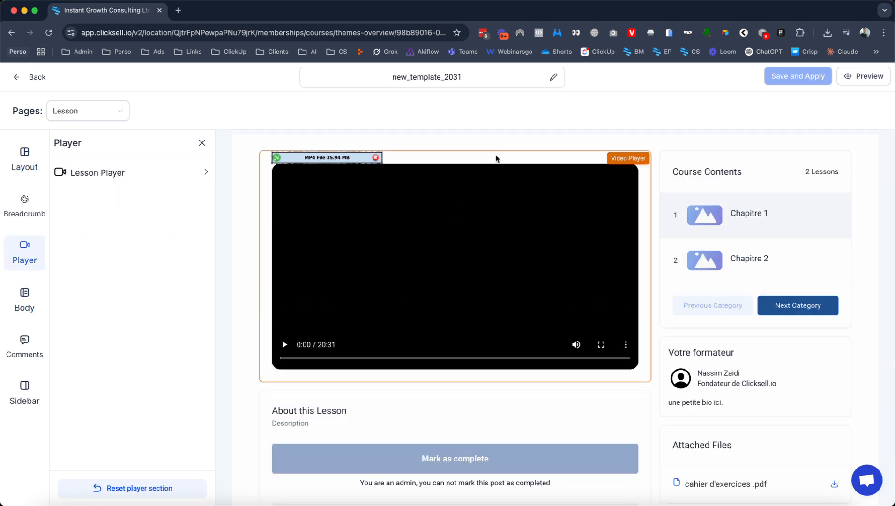
pyautogui.click(127, 174)
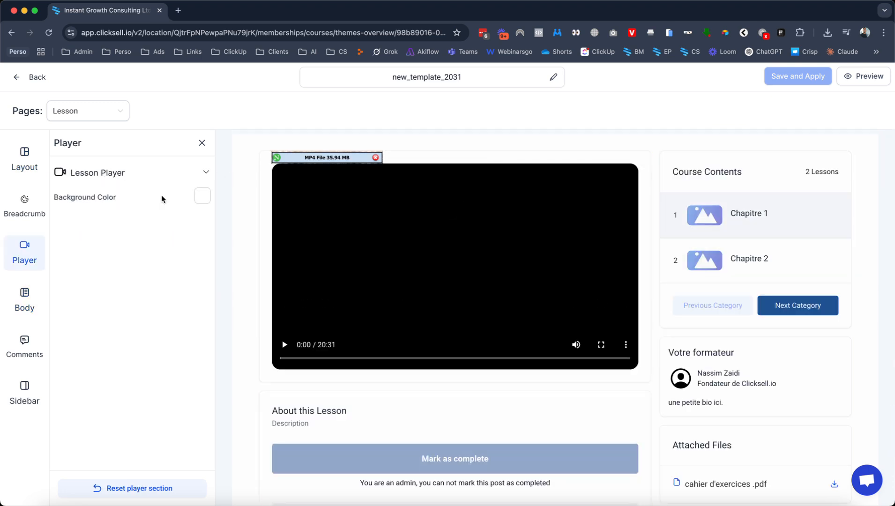
pyautogui.click(203, 195)
pyautogui.click(120, 247)
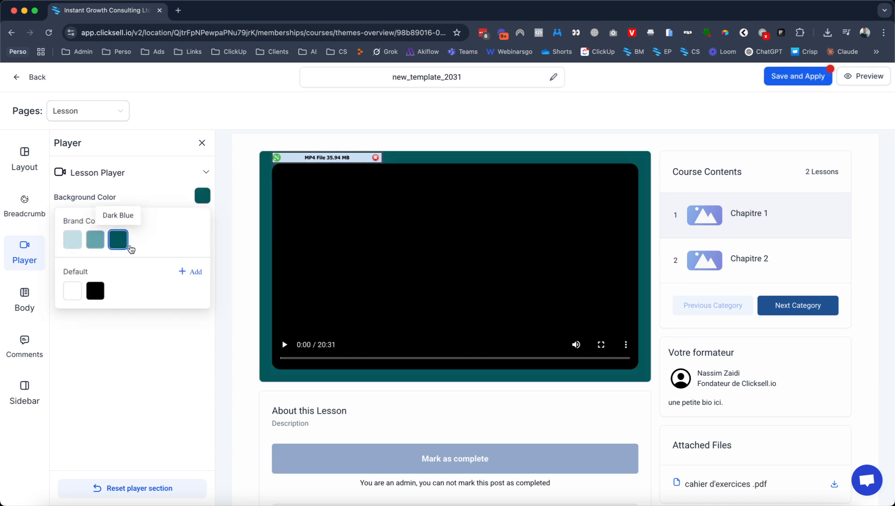
pyautogui.click(248, 247)
# Expand the Text and Call To Action settings of the lesson page's body section
pyautogui.click(313, 423)
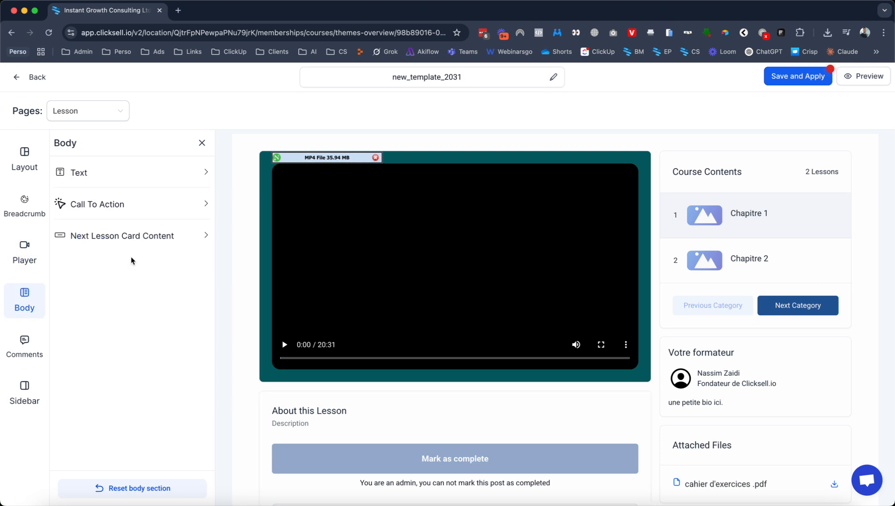
pyautogui.click(127, 205)
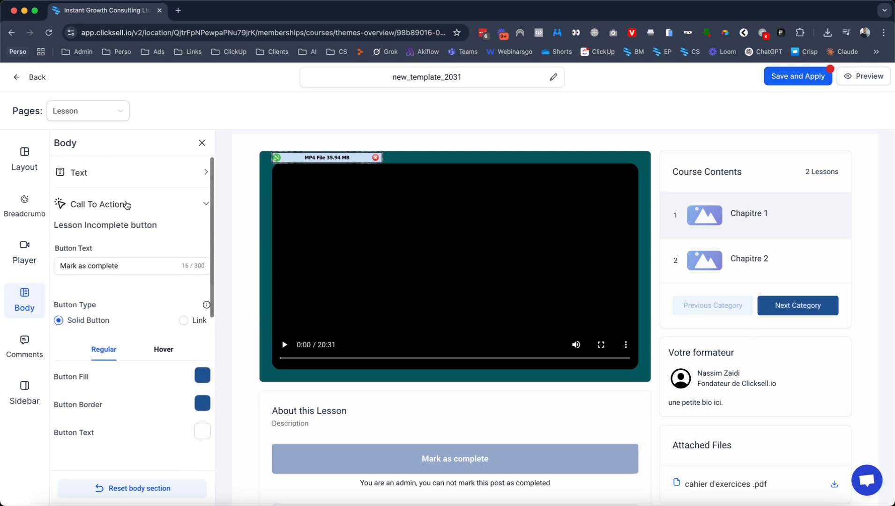
pyautogui.click(104, 181)
pyautogui.scroll(-1, 124, 243)
pyautogui.scroll(1, 112, 220)
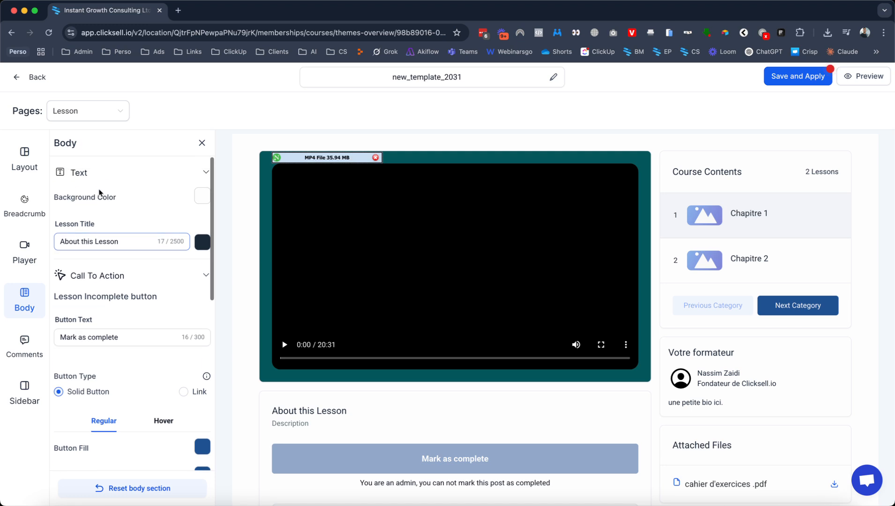
pyautogui.scroll(-3, 267, 296)
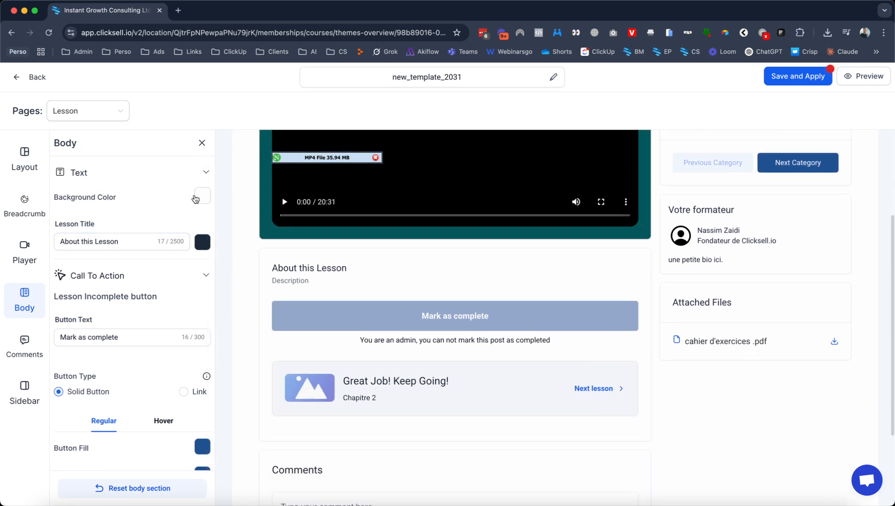
# Try the Dark Blue and Light Blue brand colors as the lesson body's background and settle on custom yellow #F7E307FF
pyautogui.click(202, 202)
pyautogui.click(118, 240)
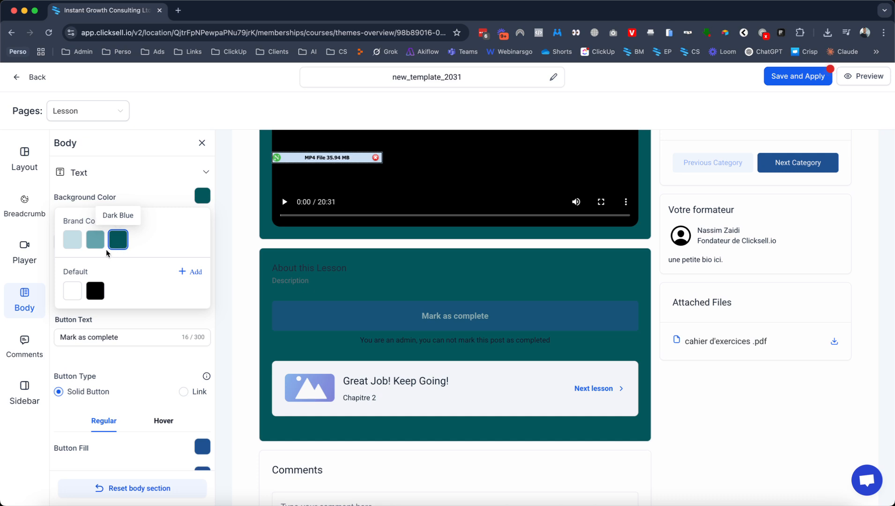
pyautogui.click(95, 240)
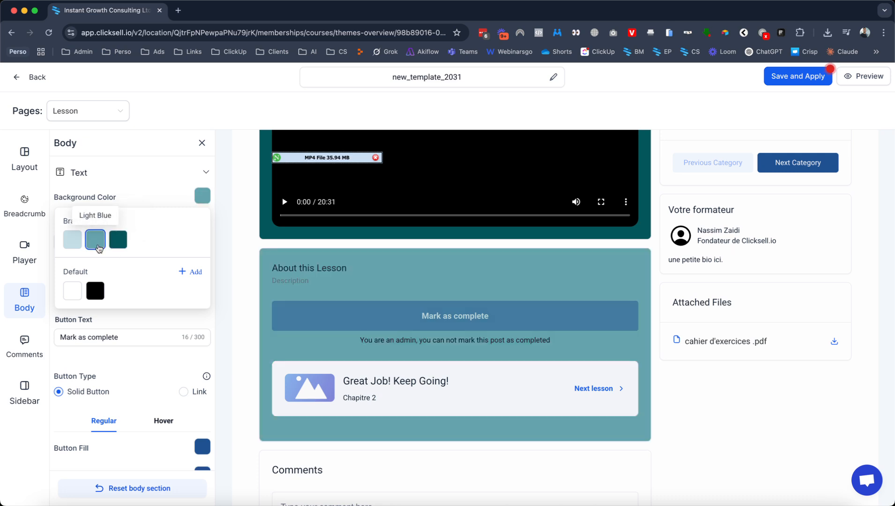
pyautogui.click(179, 272)
pyautogui.moveTo(203, 383); pyautogui.dragTo(165, 383)
pyautogui.moveTo(253, 304); pyautogui.dragTo(254, 283)
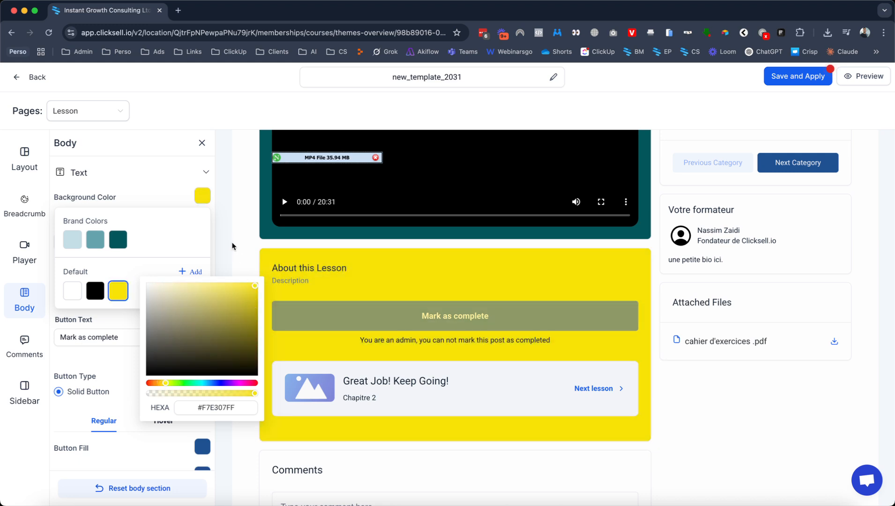
pyautogui.click(233, 239)
# Change the lesson title heading in the body section to "À propos de ce cours"
pyautogui.tripleClick(97, 241)
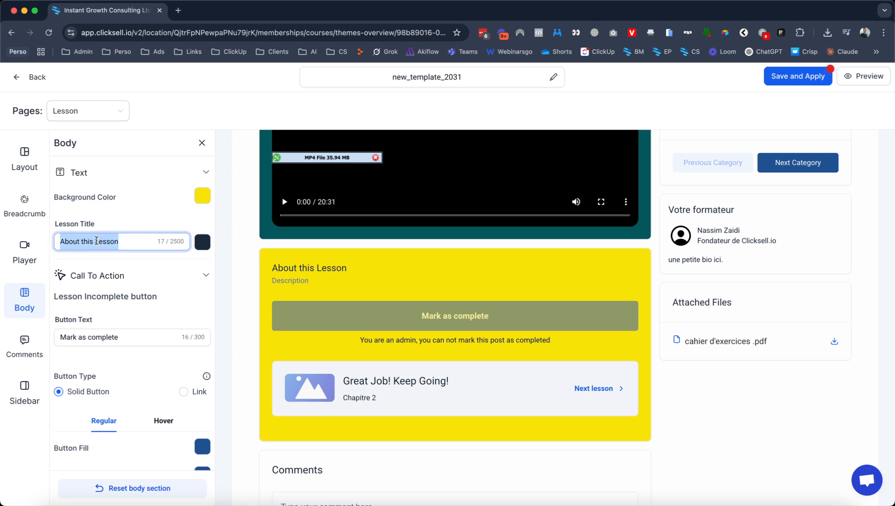
pyautogui.write('À propos')
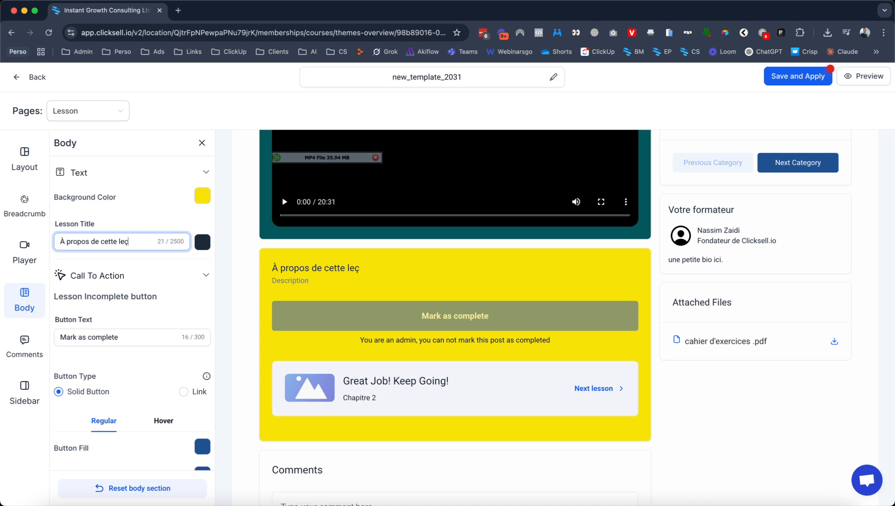
pyautogui.write('de ce cours')
# Set the lesson incomplete button's text to "Marquer comme terminé"
pyautogui.scroll(-3, 121, 309)
pyautogui.click(102, 247)
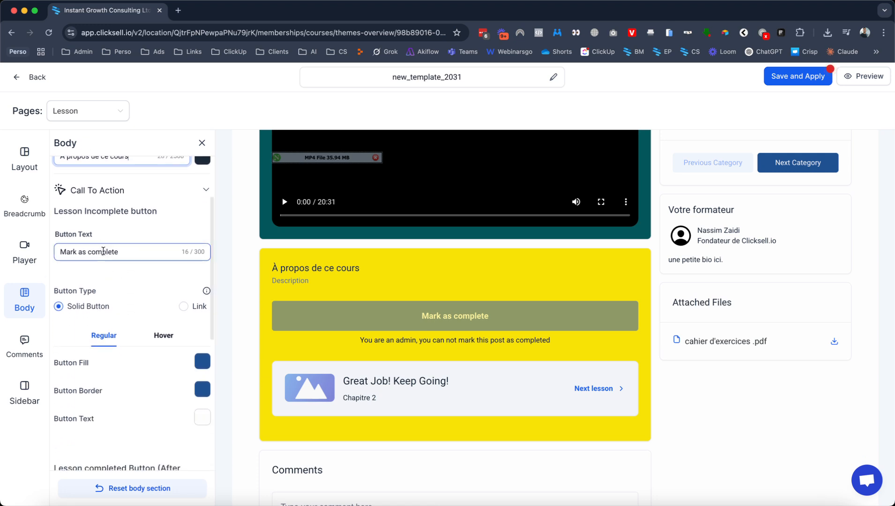
pyautogui.tripleClick(103, 251)
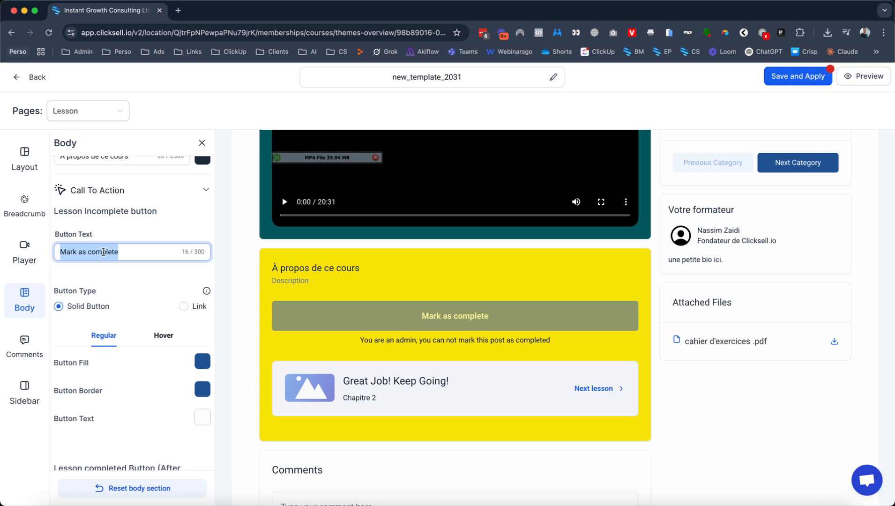
pyautogui.scroll(4, 399, 271)
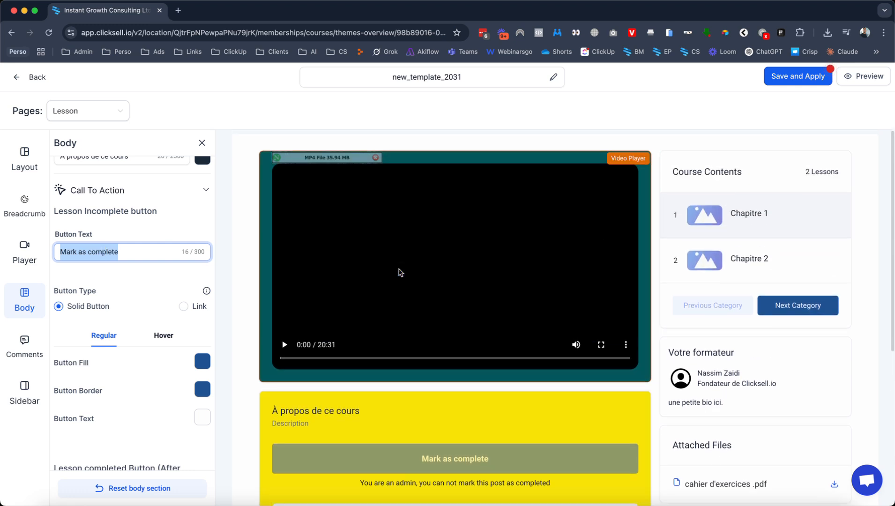
pyautogui.scroll(-2, 399, 271)
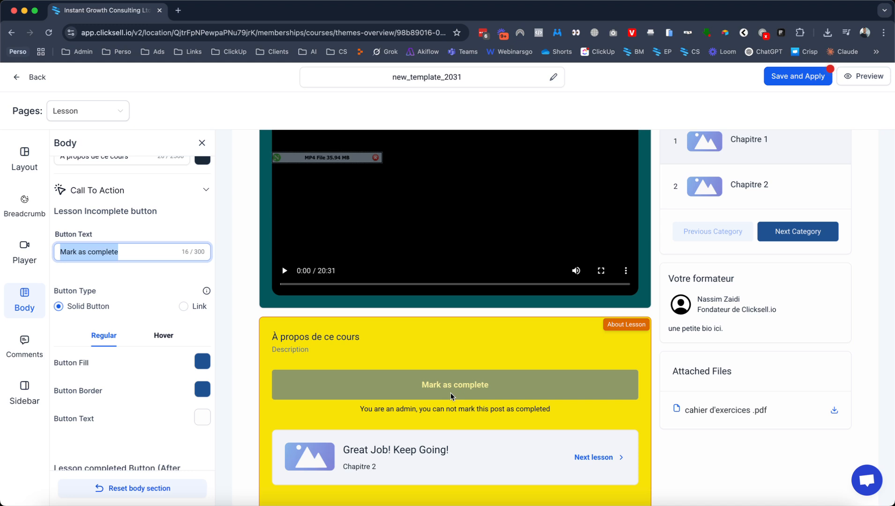
pyautogui.write('Maruq')
pyautogui.press('BackSpace')
pyautogui.write('ruq')
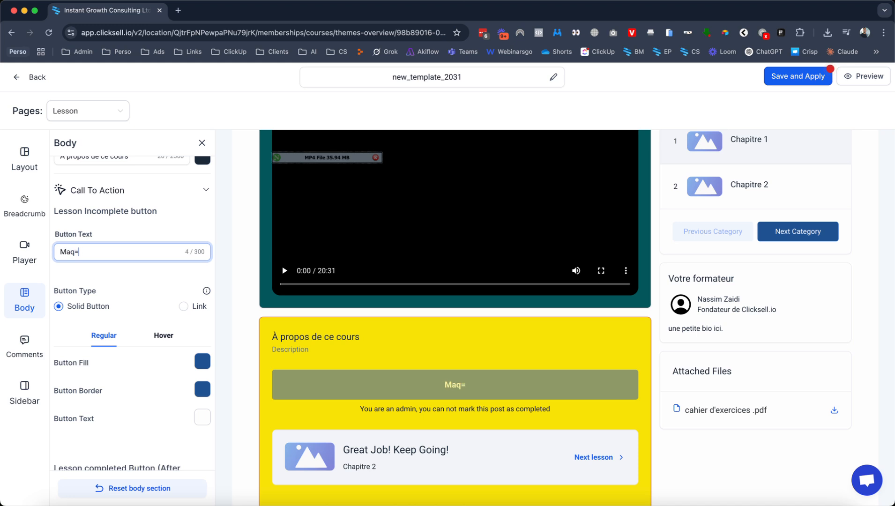
pyautogui.write('ruer')
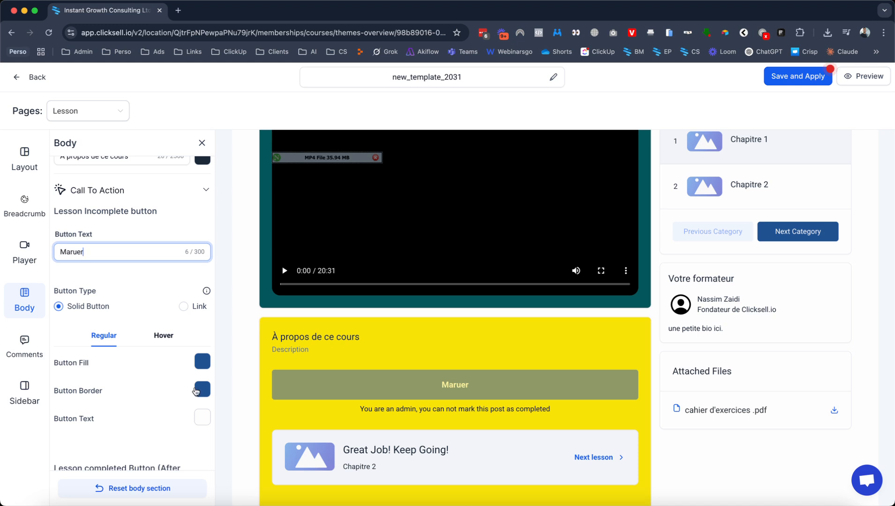
pyautogui.press('BackSpace')
pyautogui.press('BackSpace')
pyautogui.press('BackSpace')
pyautogui.press('BackSpace')
pyautogui.write('rquer comme termi')
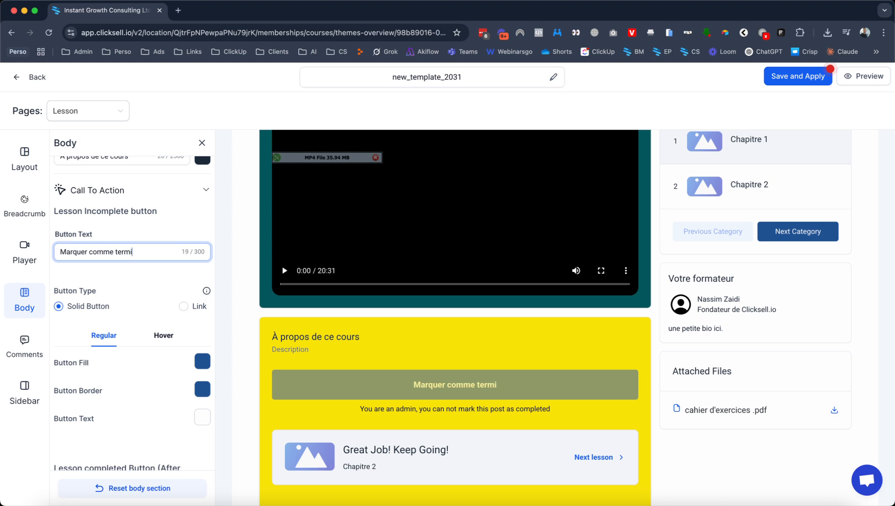
pyautogui.write('né')
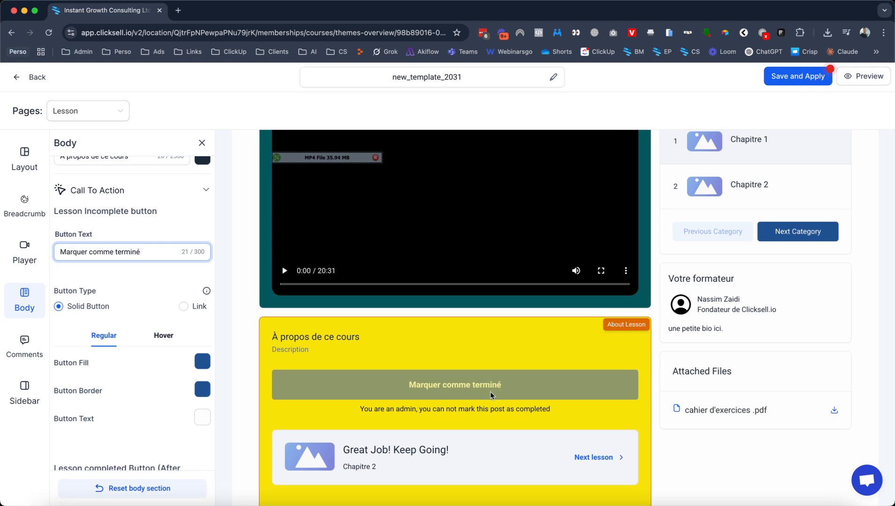
# Try the Link type for the lesson incomplete button, restore Solid Button, and compare its hover and regular color settings
pyautogui.scroll(-2, 85, 288)
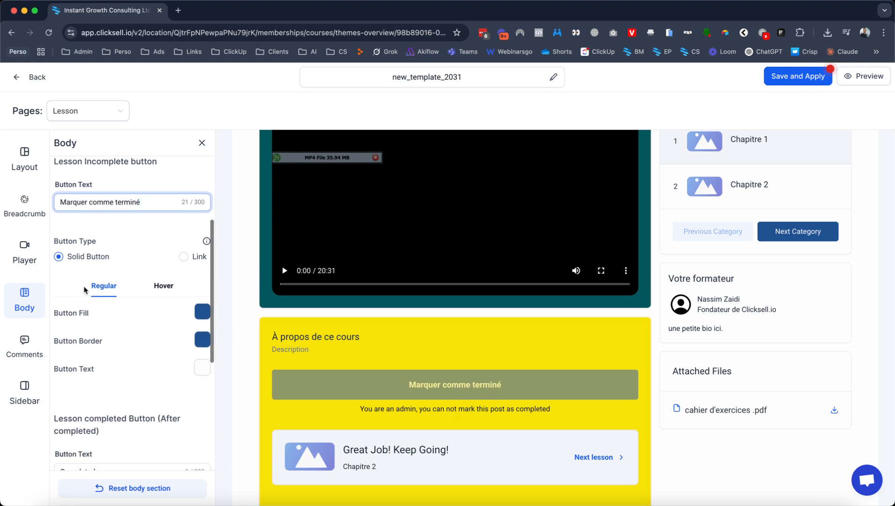
pyautogui.click(182, 256)
pyautogui.click(58, 256)
pyautogui.scroll(-2, 109, 295)
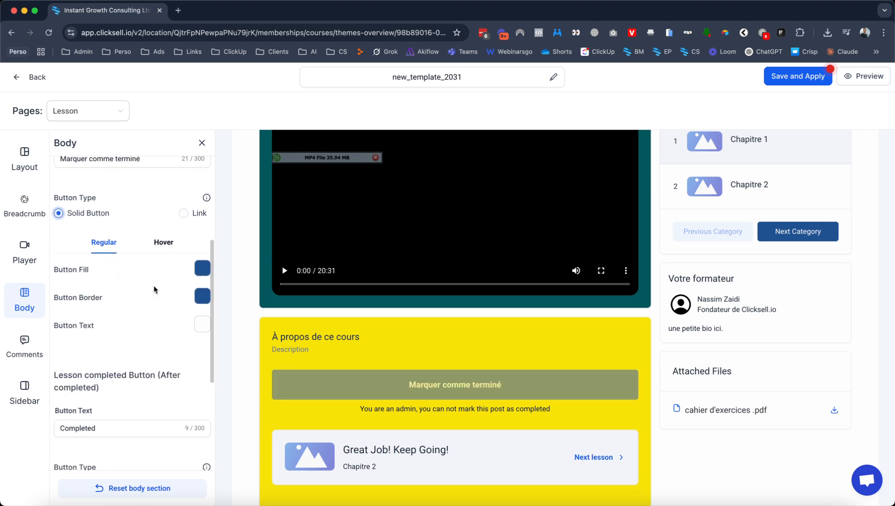
pyautogui.click(175, 247)
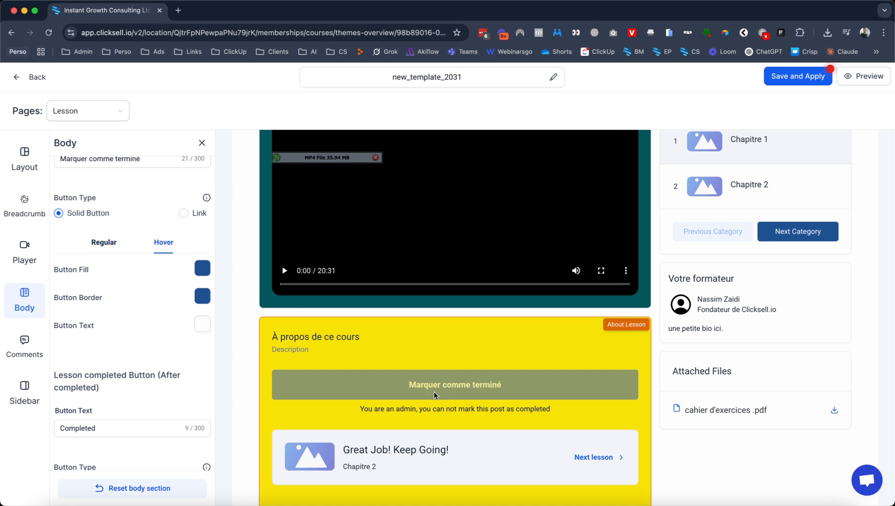
pyautogui.click(112, 243)
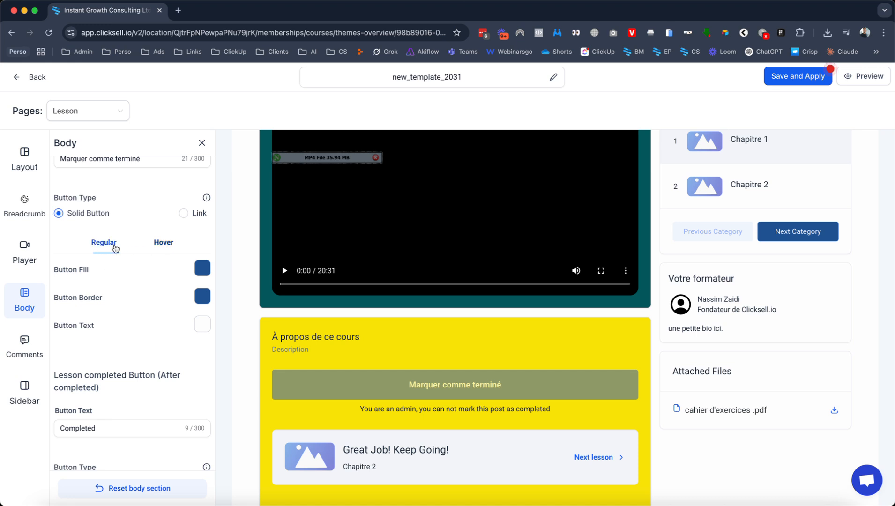
# Set the lesson completed button's text to "Terminé" in the body's call to action settings
pyautogui.scroll(-5, 157, 305)
pyautogui.click(94, 316)
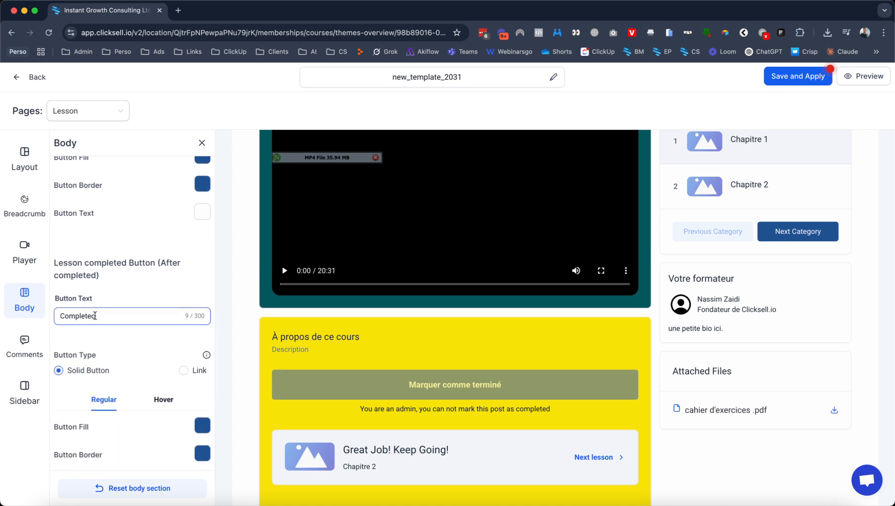
pyautogui.doubleClick(95, 316)
pyautogui.write('Terminé')
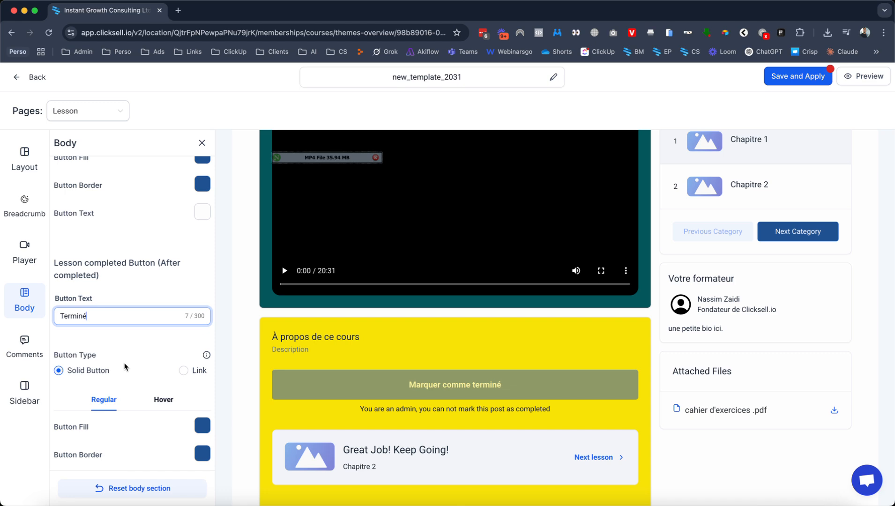
pyautogui.scroll(-3, 125, 365)
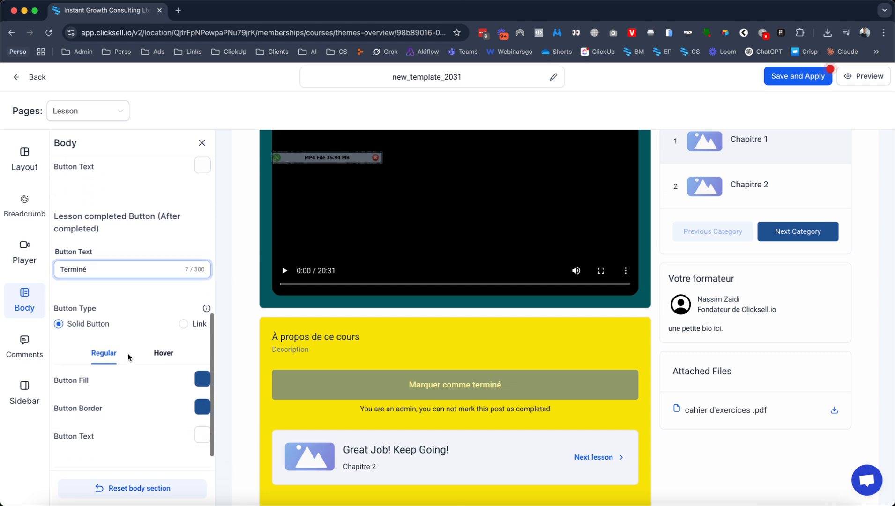
pyautogui.scroll(5, 128, 361)
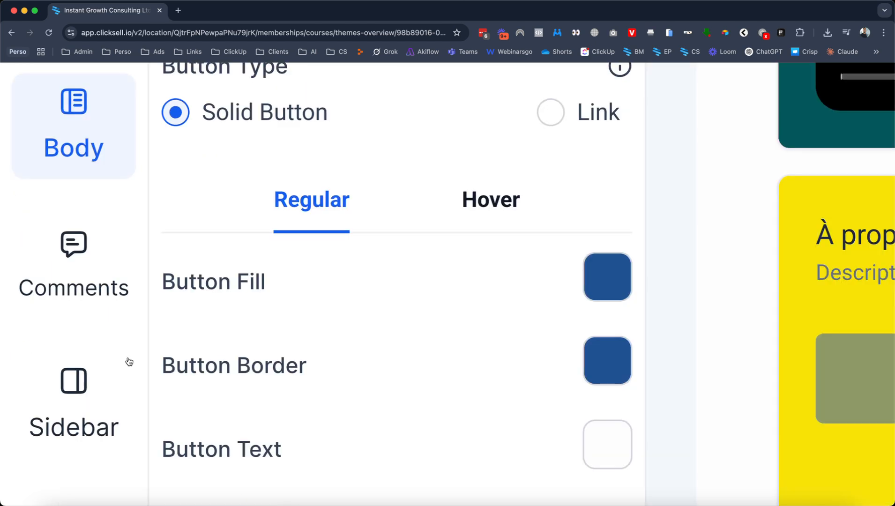
# Review the next lesson card's color, message and button text settings in the lesson body section
pyautogui.scroll(-5, 129, 361)
pyautogui.scroll(-4, 297, 440)
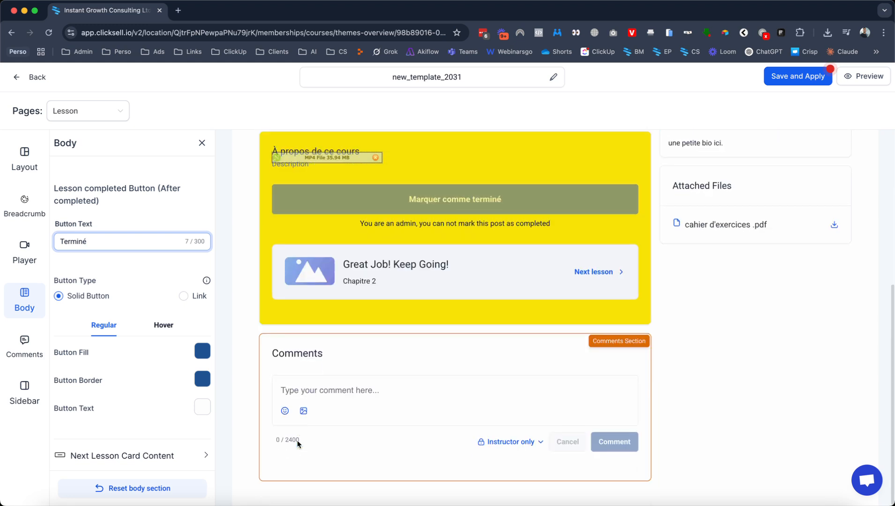
pyautogui.click(126, 447)
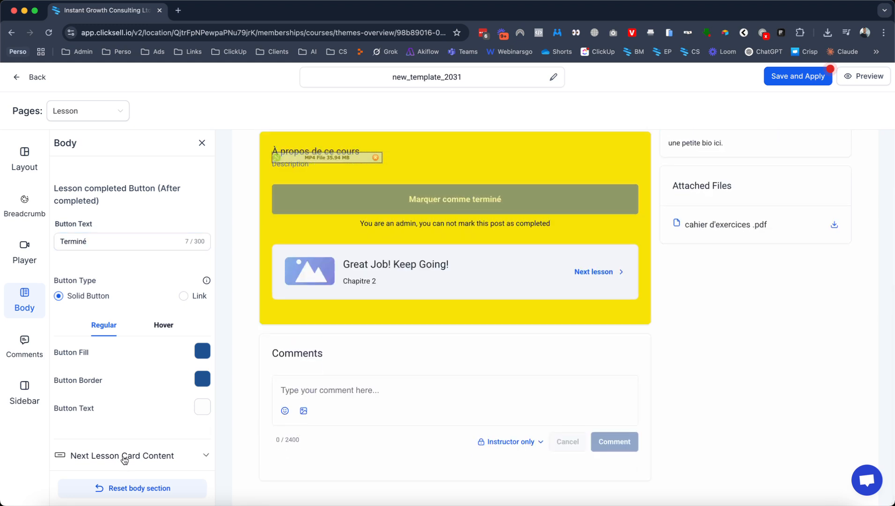
pyautogui.scroll(-4, 124, 460)
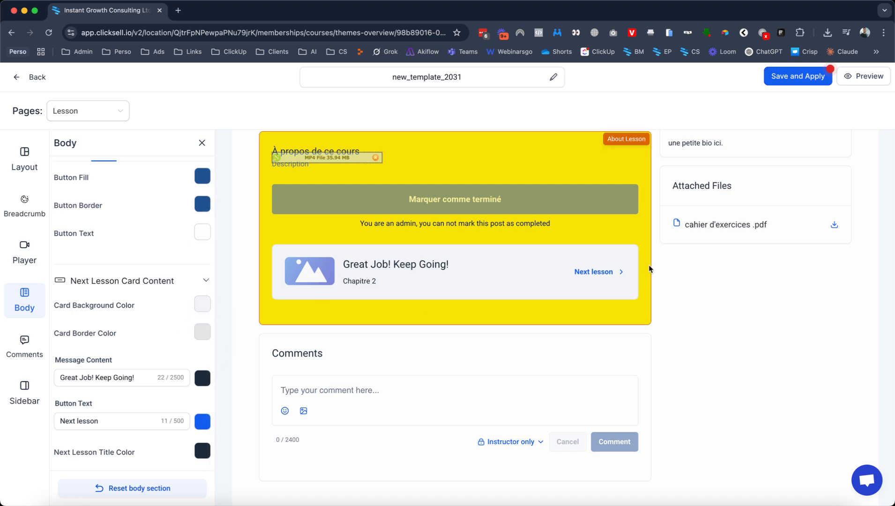
pyautogui.scroll(5, 81, 351)
pyautogui.scroll(5, 81, 350)
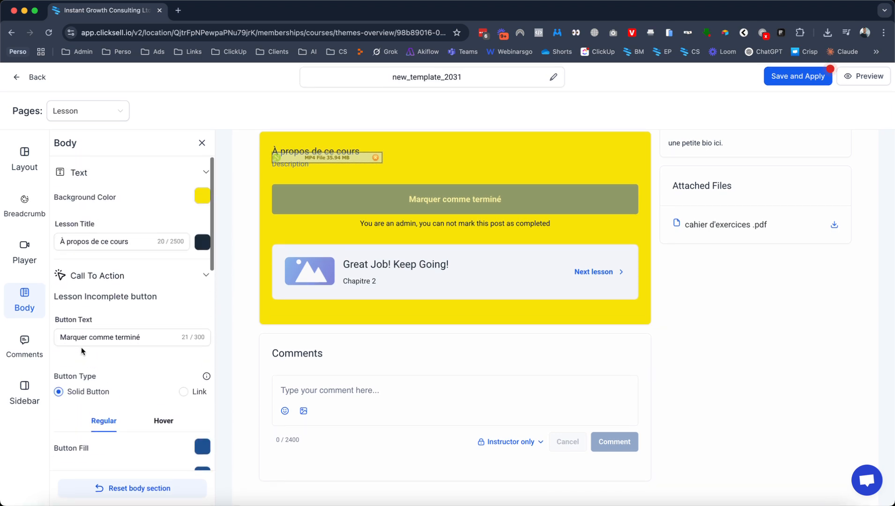
# Look through the player and body sections, and examine the comments section's text and comment button settings
pyautogui.click(25, 251)
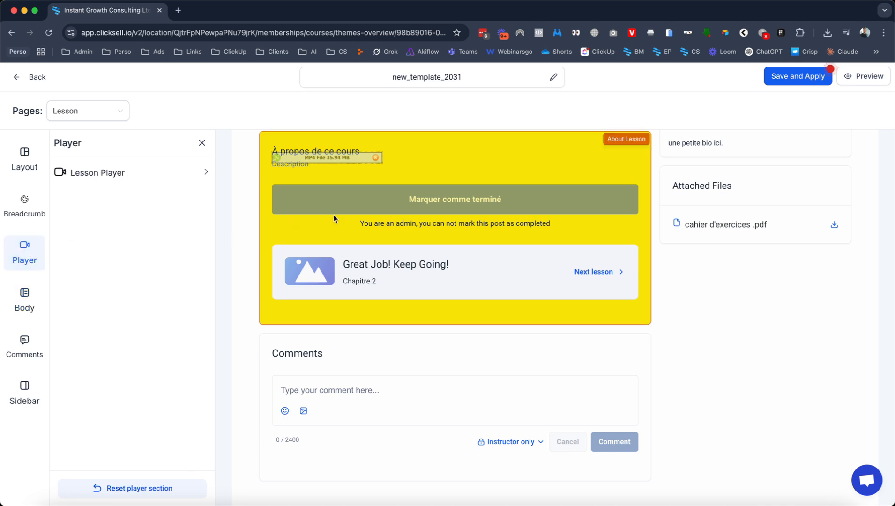
pyautogui.click(22, 303)
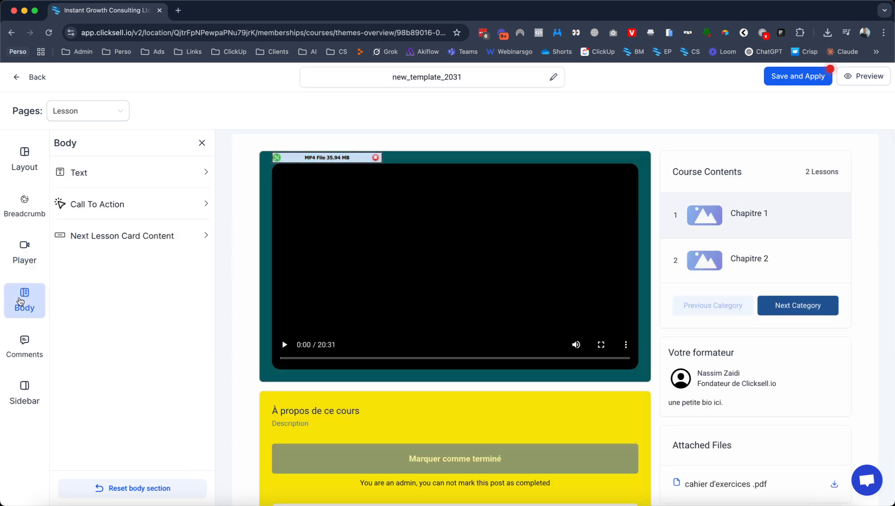
pyautogui.click(28, 341)
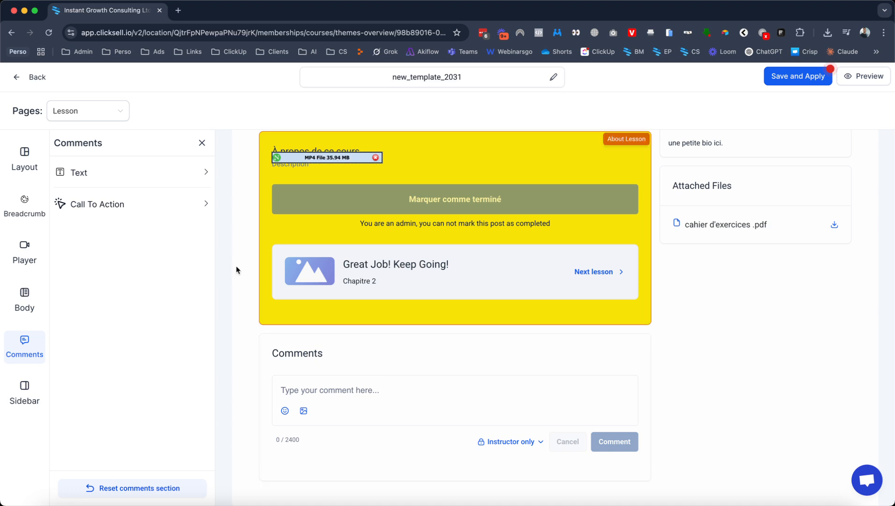
pyautogui.click(89, 173)
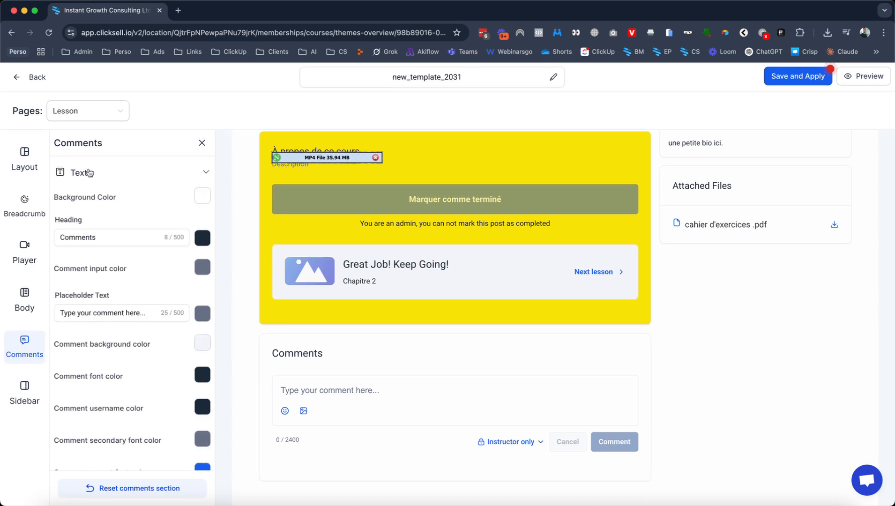
pyautogui.click(89, 172)
pyautogui.click(83, 209)
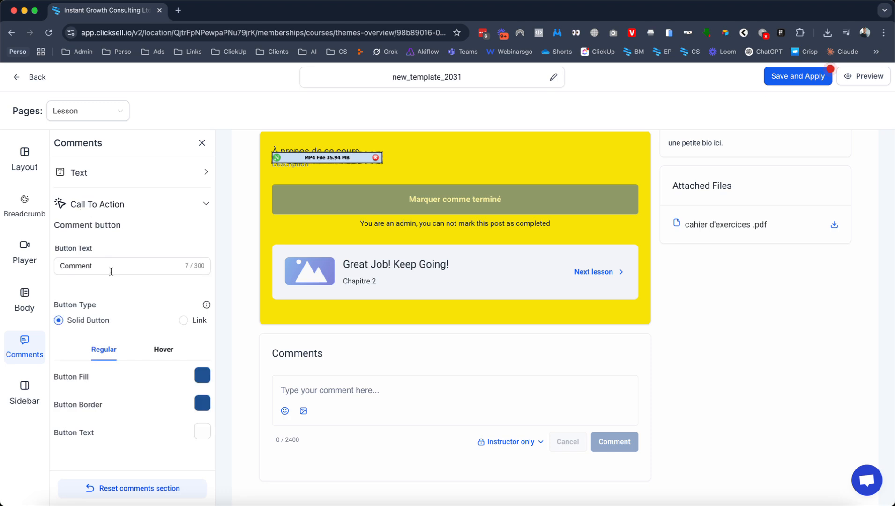
pyautogui.click(95, 206)
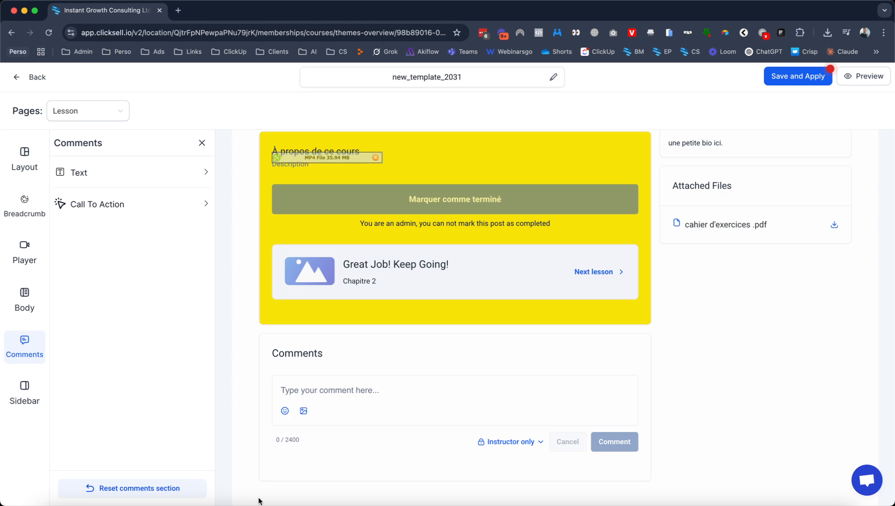
# Add a Call To Action block to the lesson page's sidebar
pyautogui.click(26, 397)
pyautogui.scroll(3, 729, 178)
pyautogui.scroll(3, 729, 178)
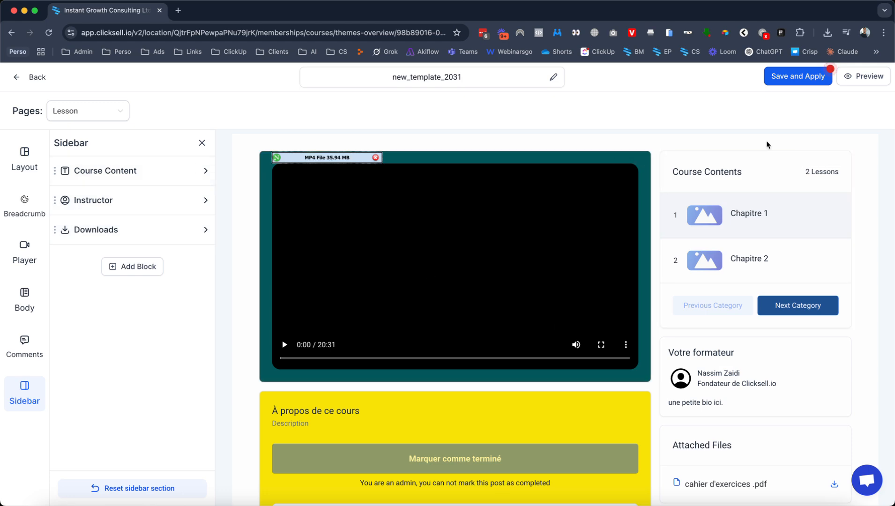
pyautogui.scroll(-3, 774, 213)
pyautogui.scroll(2, 775, 215)
pyautogui.scroll(1, 776, 216)
pyautogui.click(144, 270)
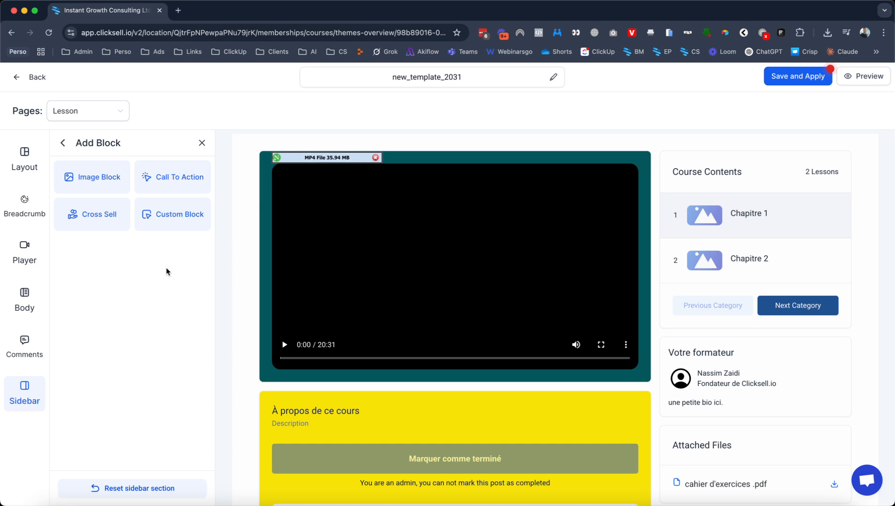
pyautogui.click(174, 182)
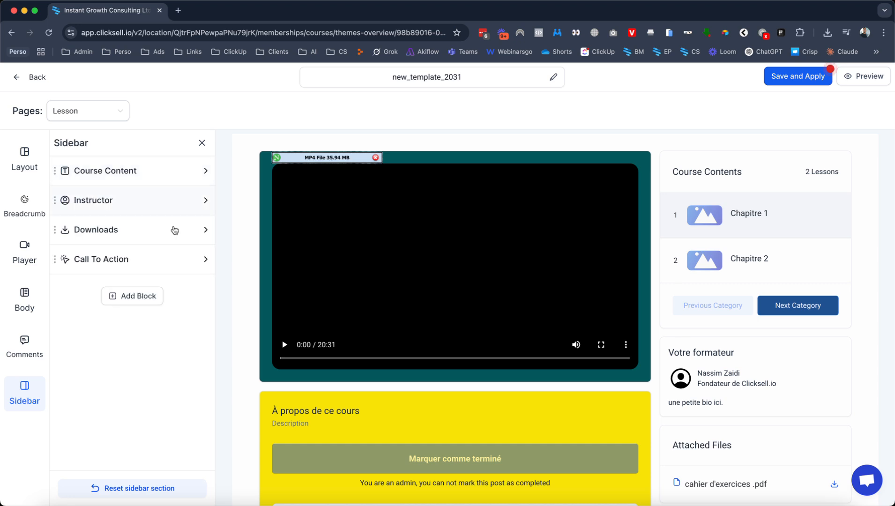
# Set the sidebar Call To Action button's text to "Rejoignez mon programme de coaching" and check its color and URL options
pyautogui.click(107, 265)
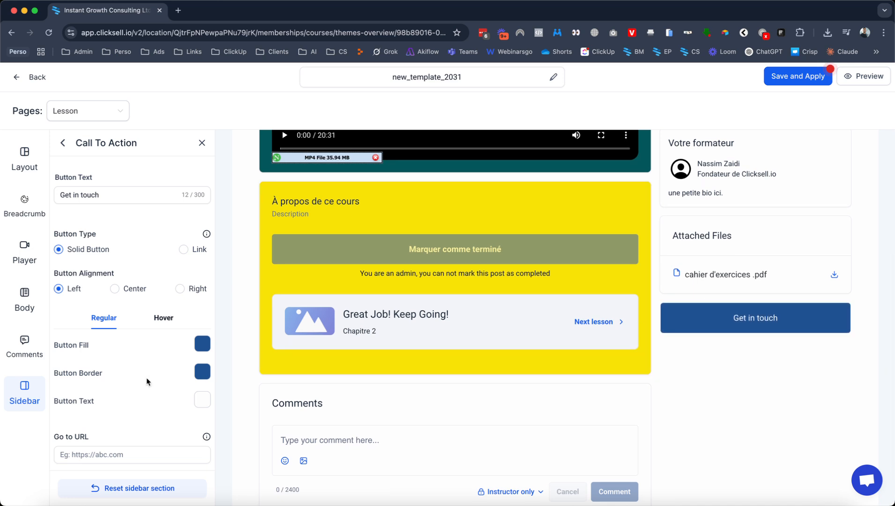
pyautogui.tripleClick(98, 194)
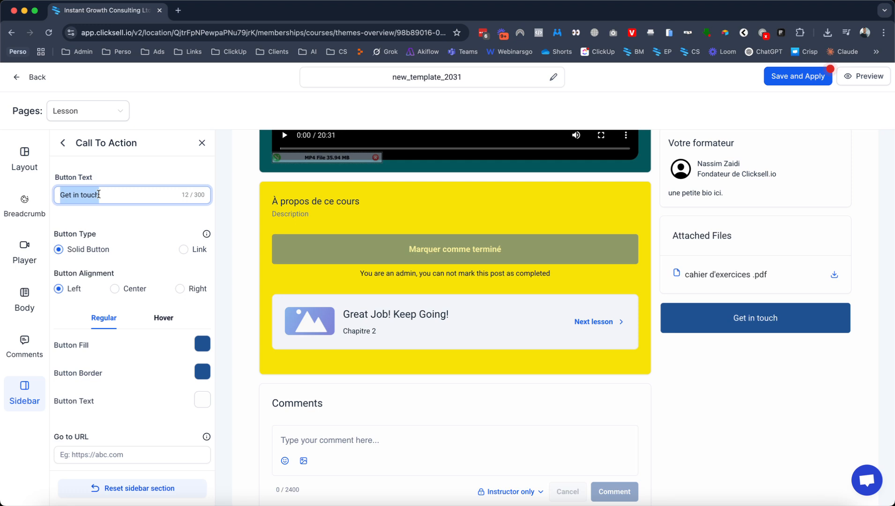
pyautogui.write('Rejoi')
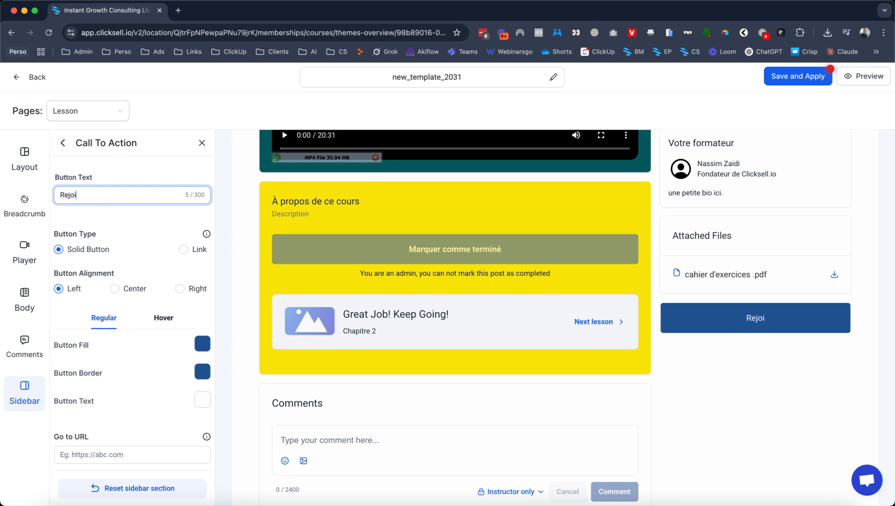
pyautogui.write('gnez mon pro')
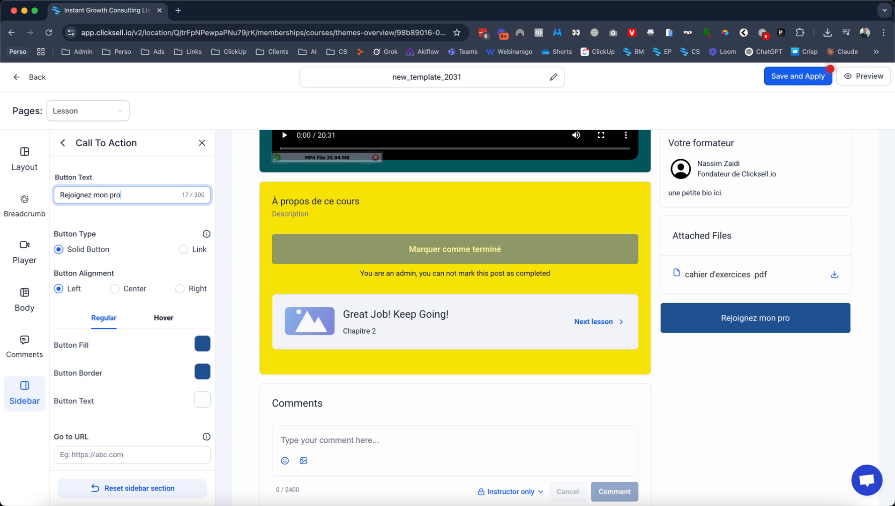
pyautogui.write('gramme de coaching')
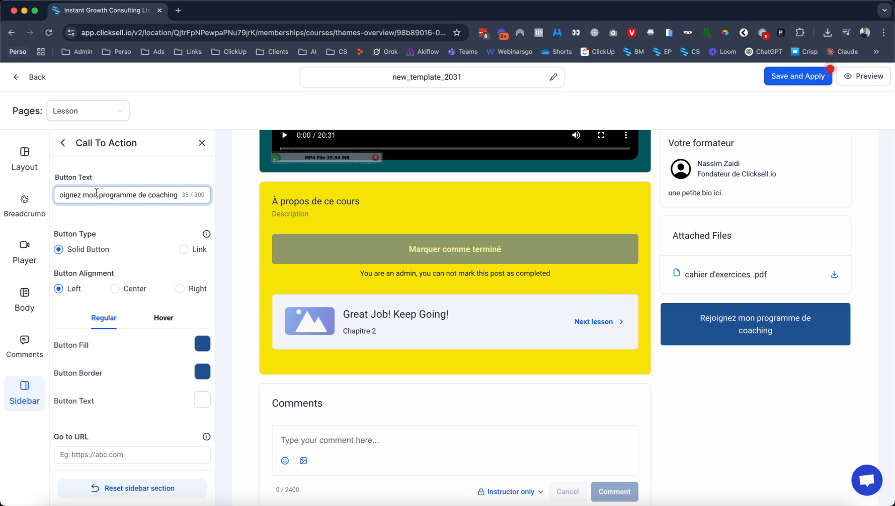
pyautogui.press('super+a')
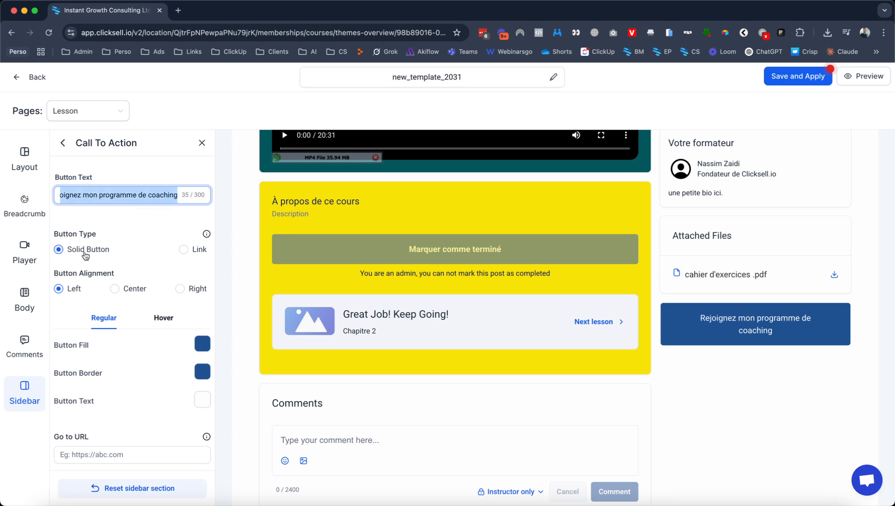
pyautogui.scroll(-1, 117, 288)
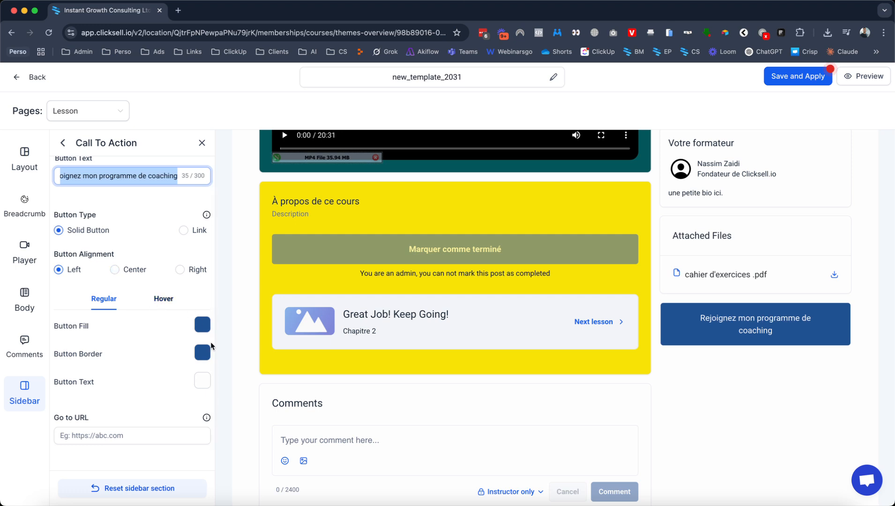
pyautogui.scroll(-1, 140, 356)
pyautogui.click(135, 410)
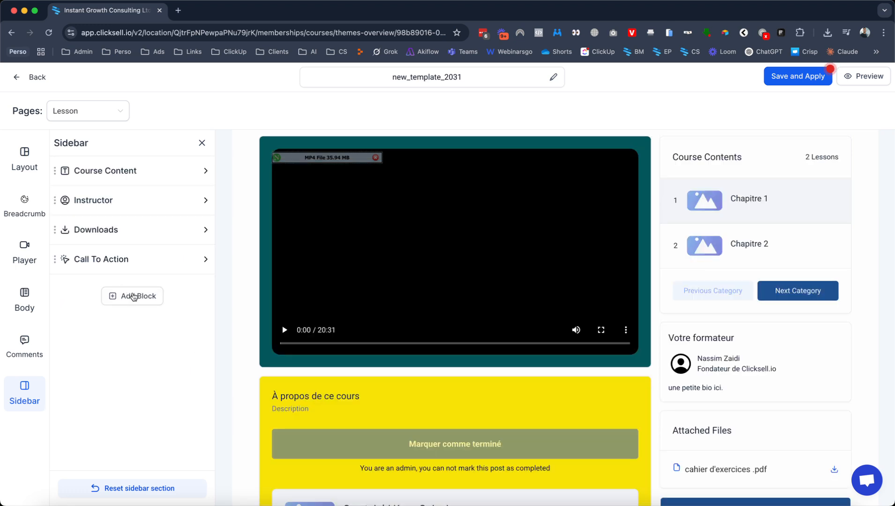
# Add a Custom Block to the lesson sidebar and set its heading to "Envie d'aller plus loin"
pyautogui.click(132, 294)
pyautogui.click(173, 215)
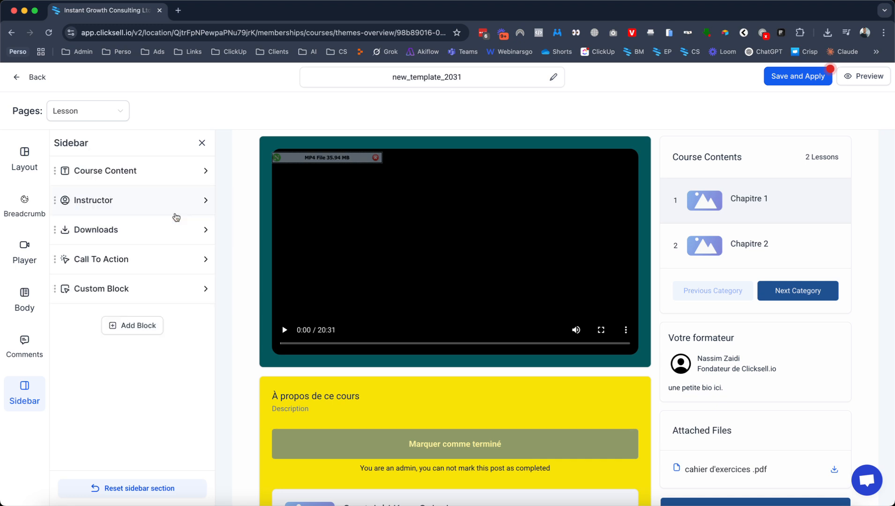
pyautogui.click(111, 294)
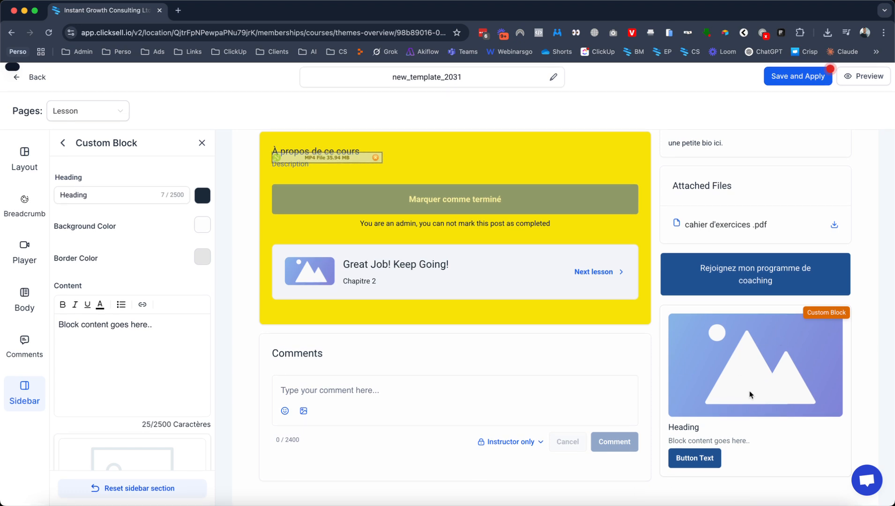
pyautogui.click(140, 202)
pyautogui.rightClick(139, 202)
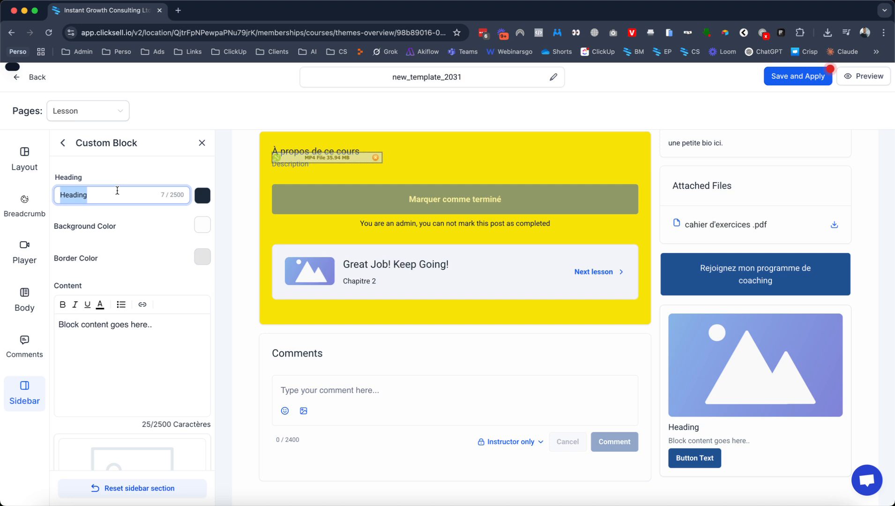
pyautogui.write('Envie dL')
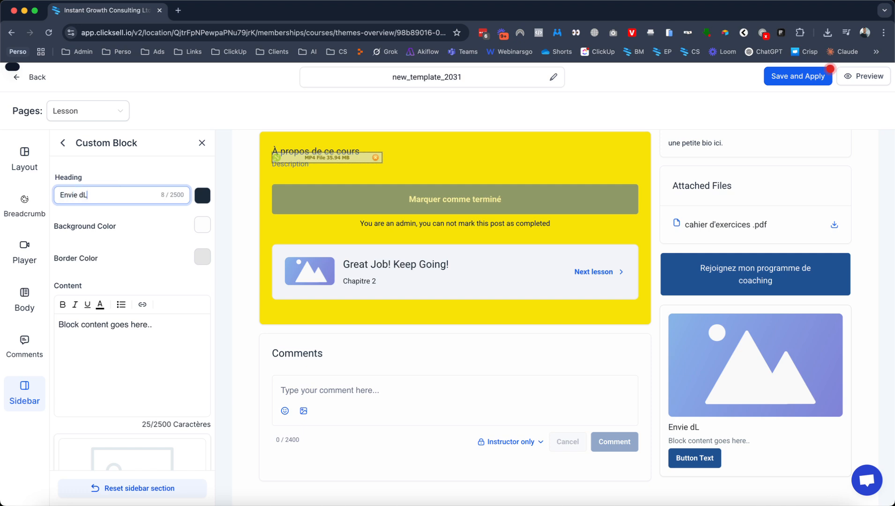
pyautogui.press('BackSpace')
pyautogui.write("'aller plus loin")
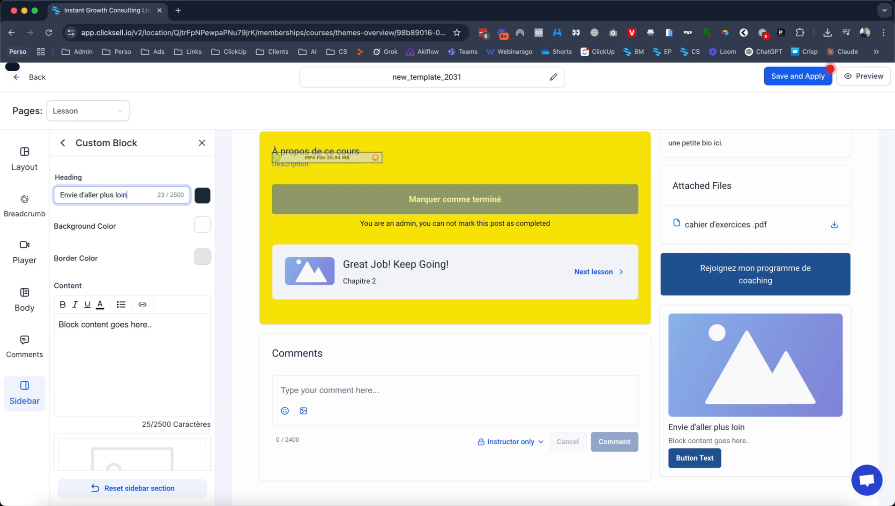
# Replace the custom block's content with "découvrez mon nouveau programme de coaching"
pyautogui.tripleClick(107, 324)
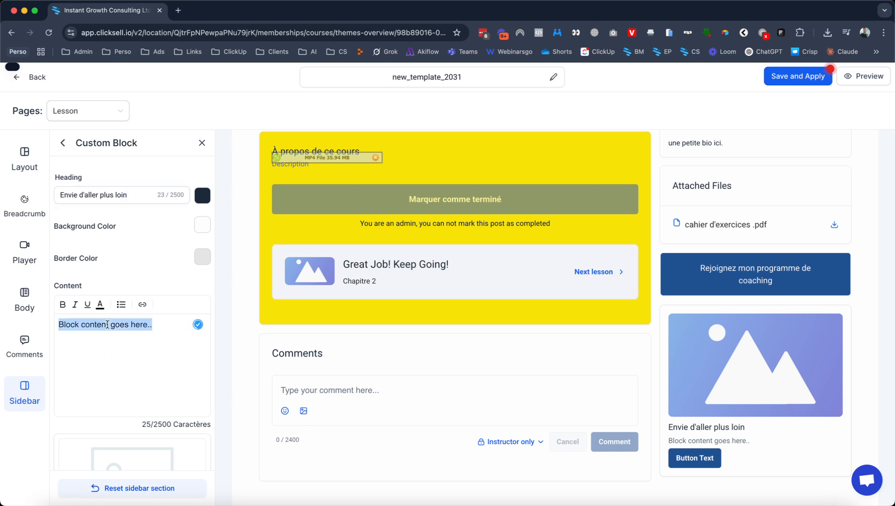
pyautogui.write('découv')
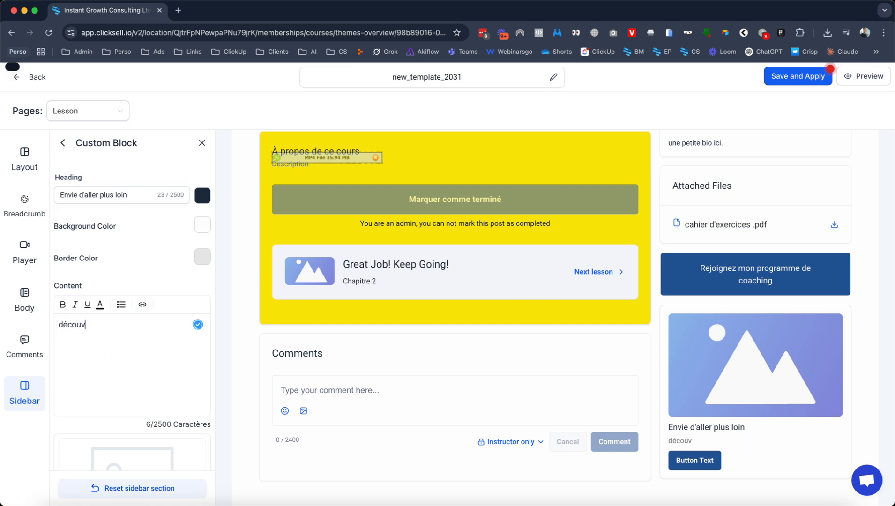
pyautogui.write('rez mon nouv')
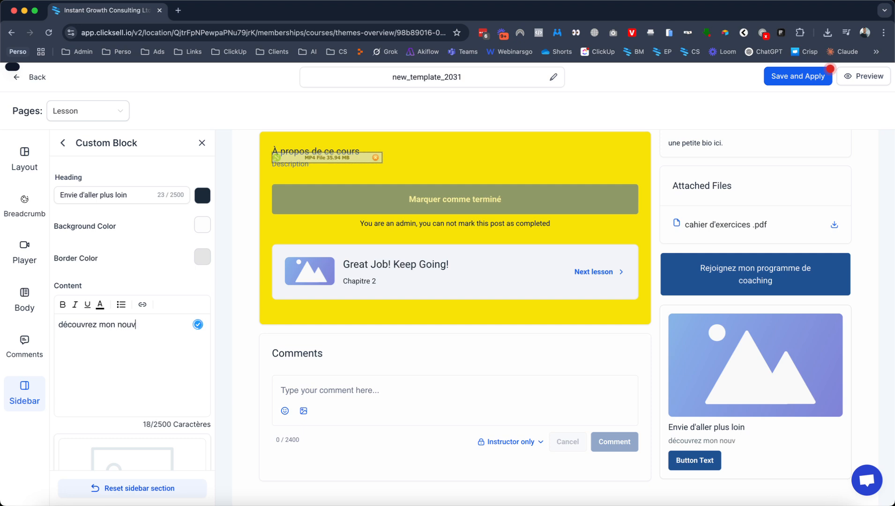
pyautogui.write('eau programme de co')
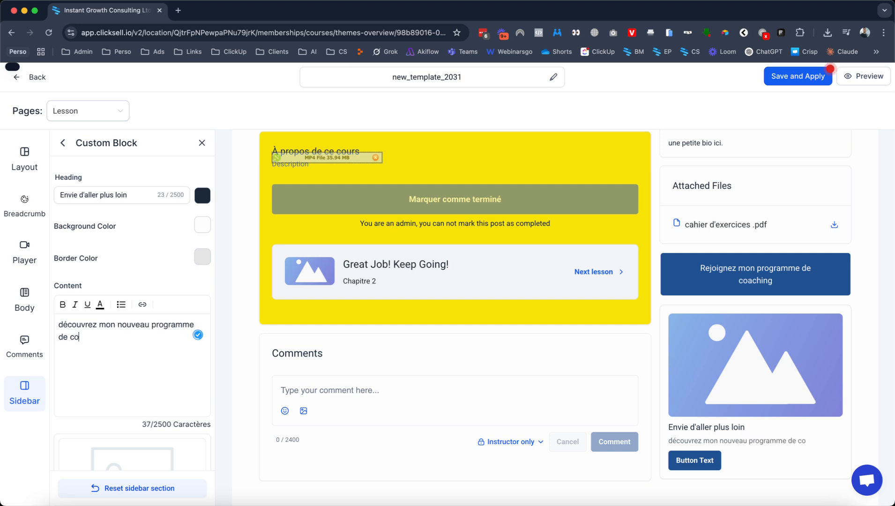
pyautogui.write('aching')
pyautogui.scroll(-5, 73, 348)
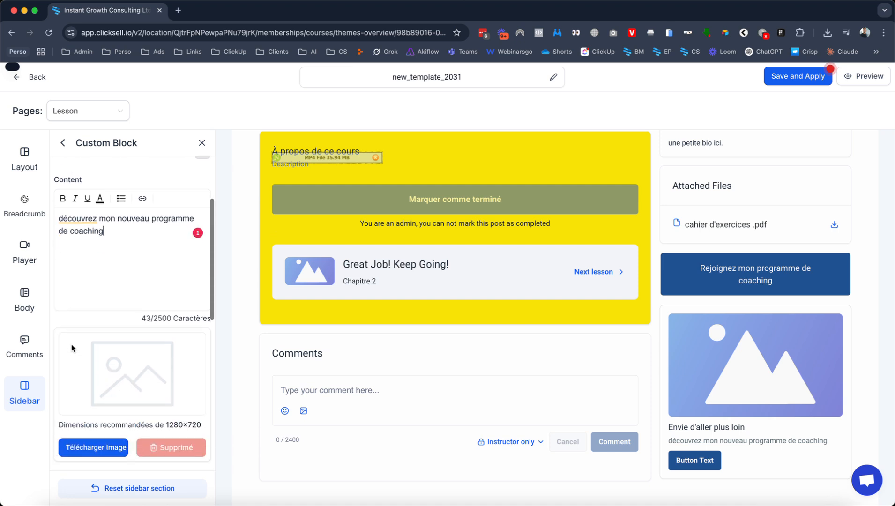
# Set the custom block's button text to "En savoir plus" and check its color and URL options
pyautogui.scroll(-2, 72, 348)
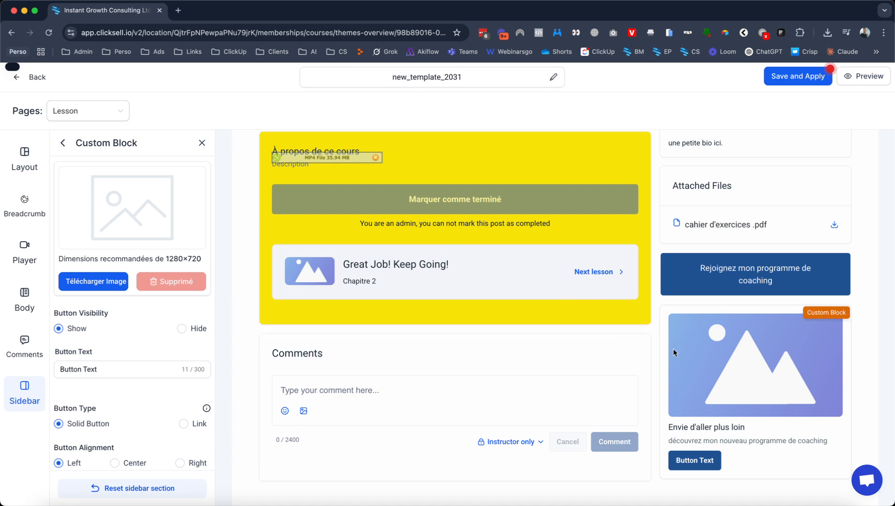
pyautogui.tripleClick(104, 368)
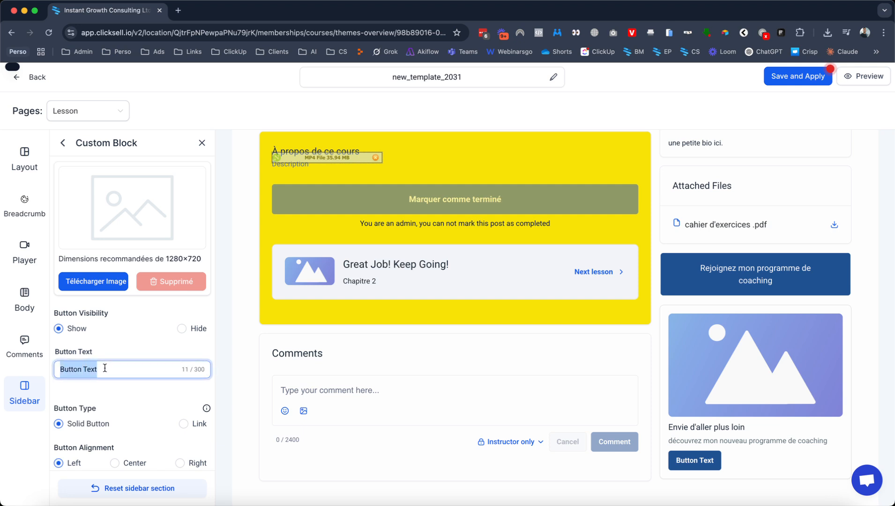
pyautogui.write('En savoir plus')
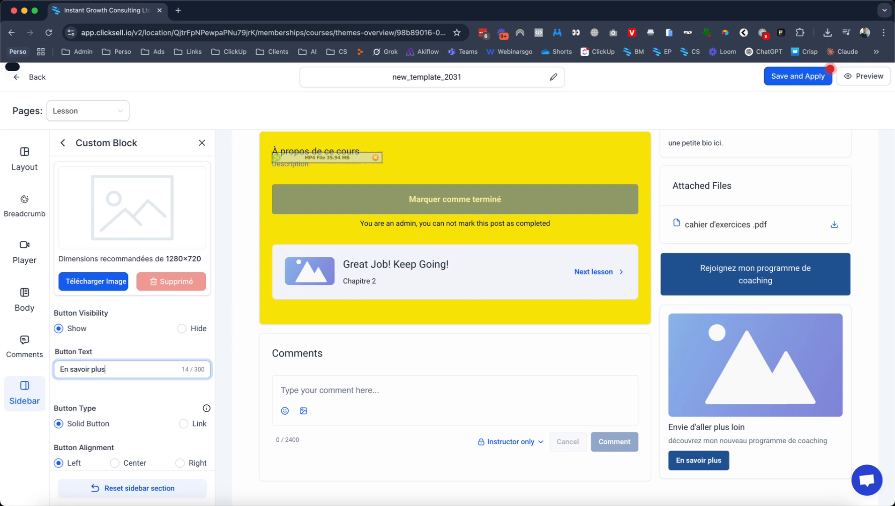
pyautogui.scroll(-5, 203, 358)
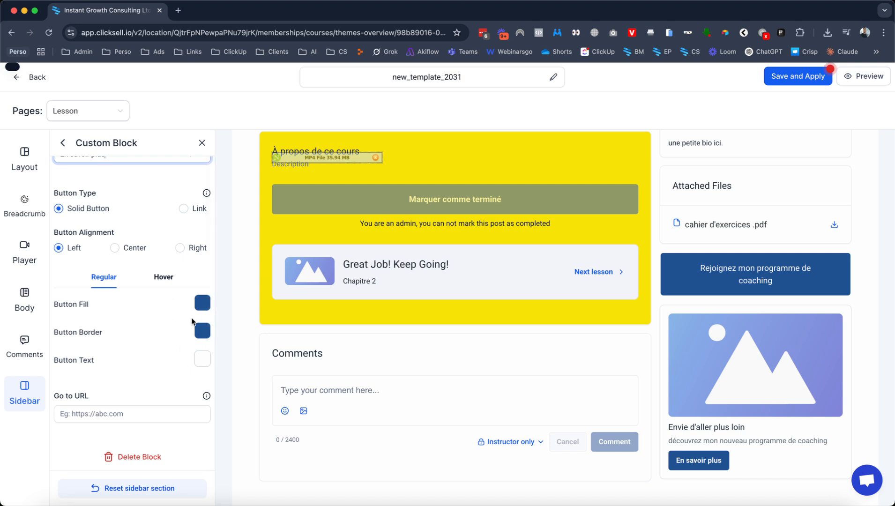
pyautogui.click(99, 413)
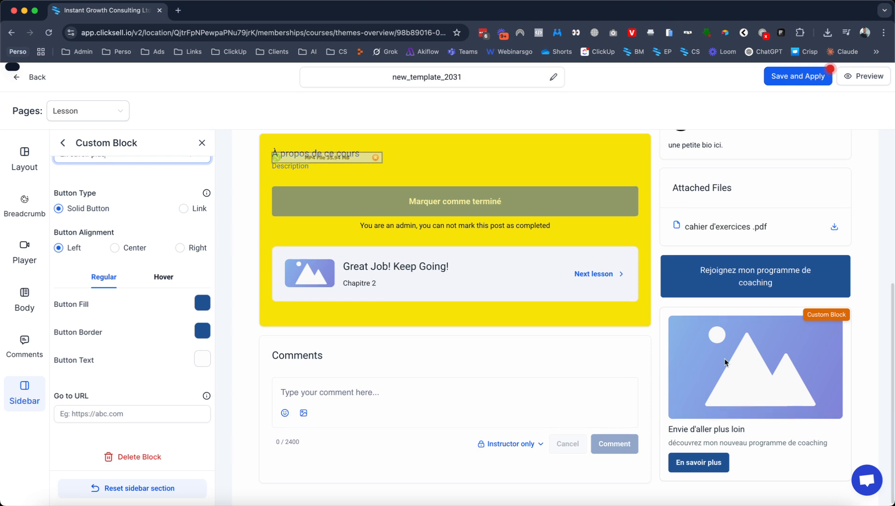
pyautogui.scroll(5, 726, 363)
pyautogui.scroll(-5, 725, 362)
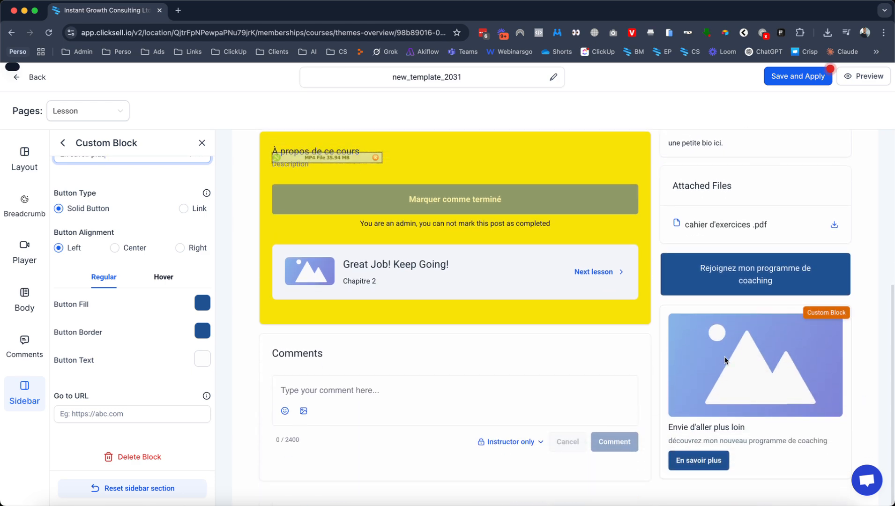
pyautogui.scroll(5, 725, 360)
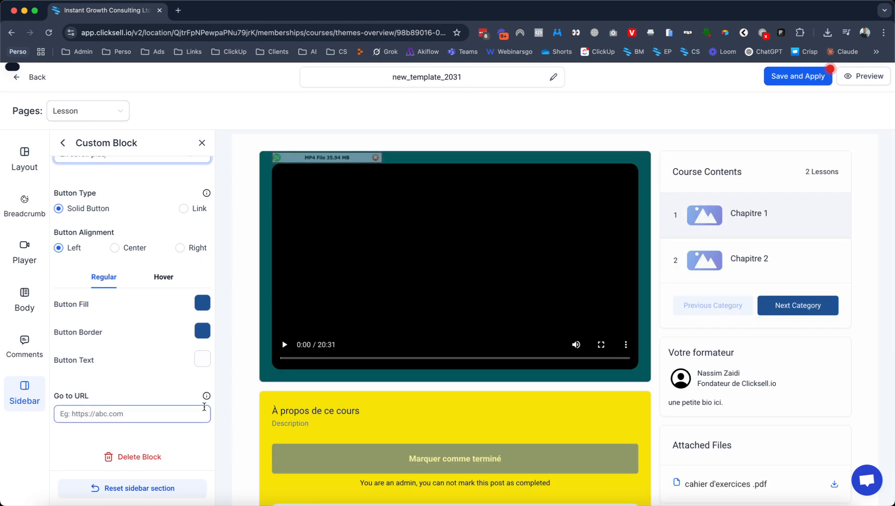
pyautogui.scroll(10, 157, 408)
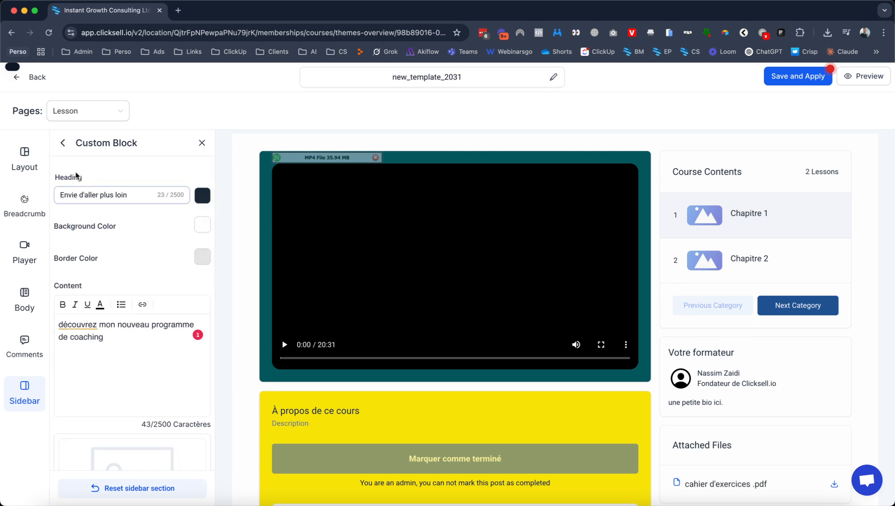
# Move Downloads above Instructor in the lesson sidebar and place the Custom Block directly below Course Content
pyautogui.click(62, 143)
pyautogui.moveTo(53, 228); pyautogui.dragTo(54, 198)
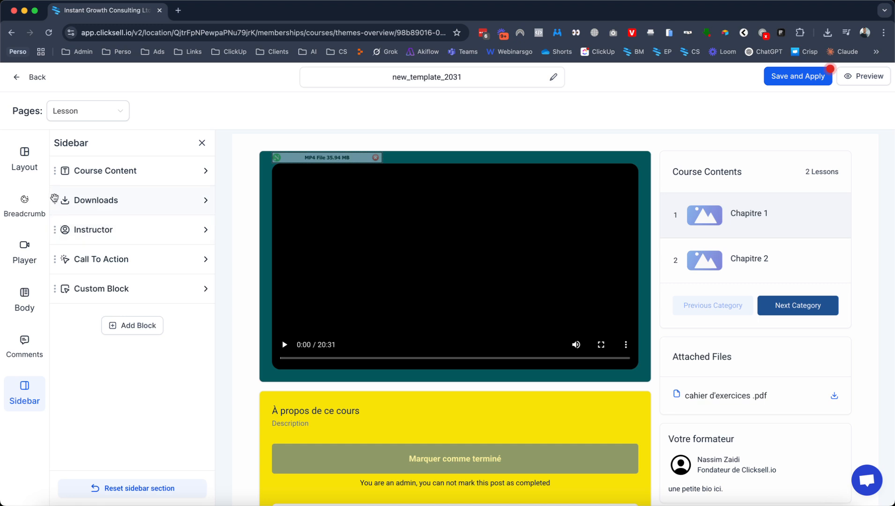
pyautogui.moveTo(55, 289); pyautogui.dragTo(53, 192)
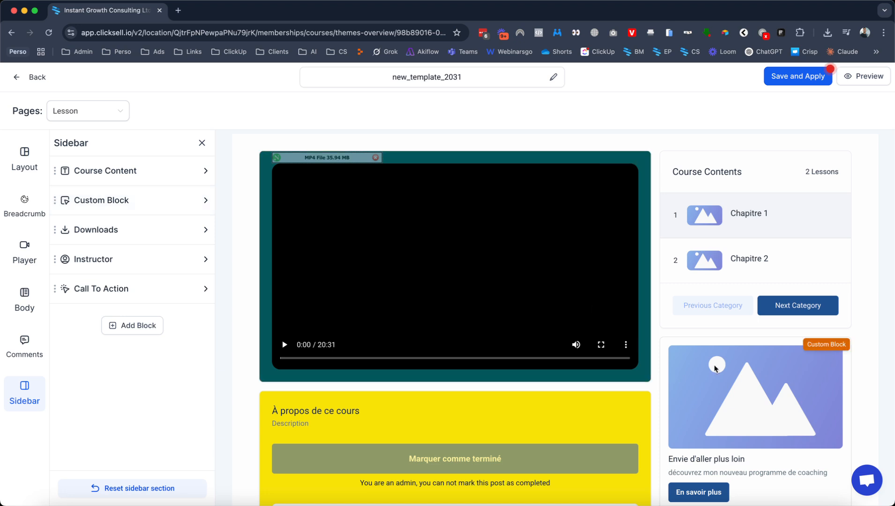
pyautogui.scroll(-3, 750, 218)
pyautogui.scroll(3, 750, 218)
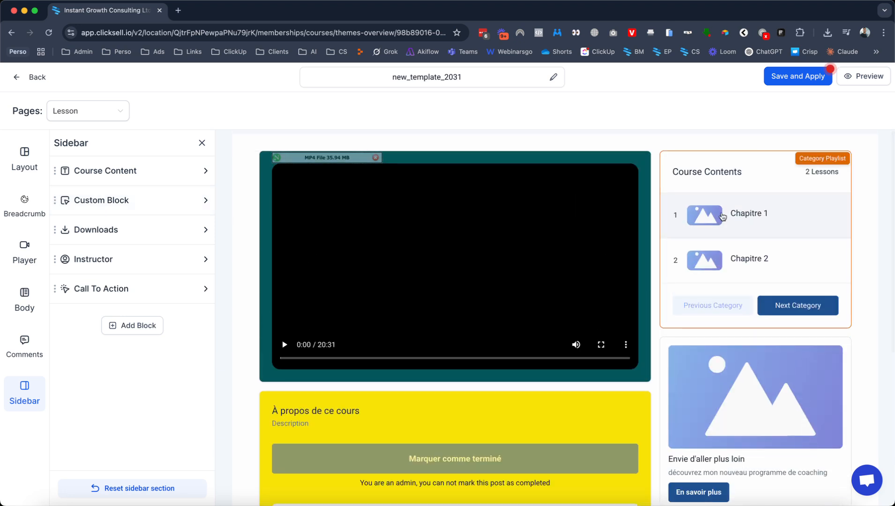
# Move Downloads directly below Course Content, and place the Custom Block first in the lesson sidebar
pyautogui.click(745, 218)
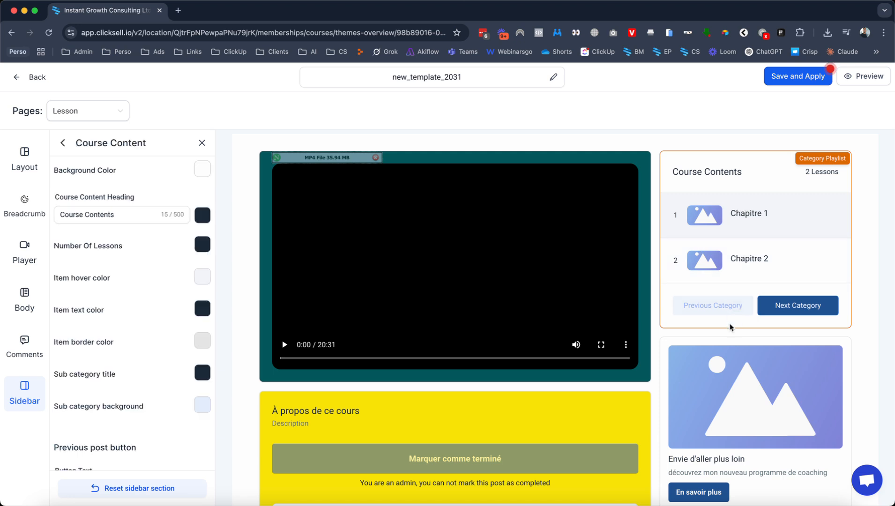
pyautogui.scroll(-3, 695, 384)
pyautogui.scroll(-2, 695, 384)
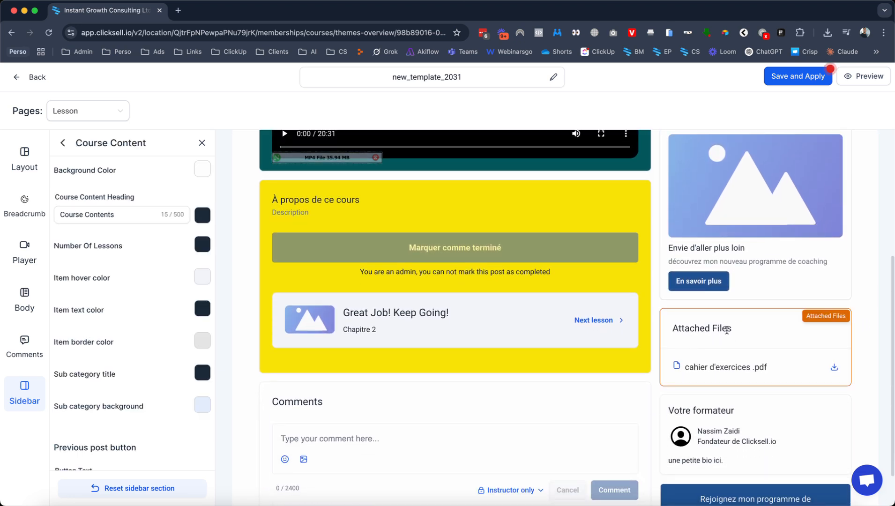
pyautogui.click(63, 143)
pyautogui.moveTo(80, 236); pyautogui.dragTo(89, 206)
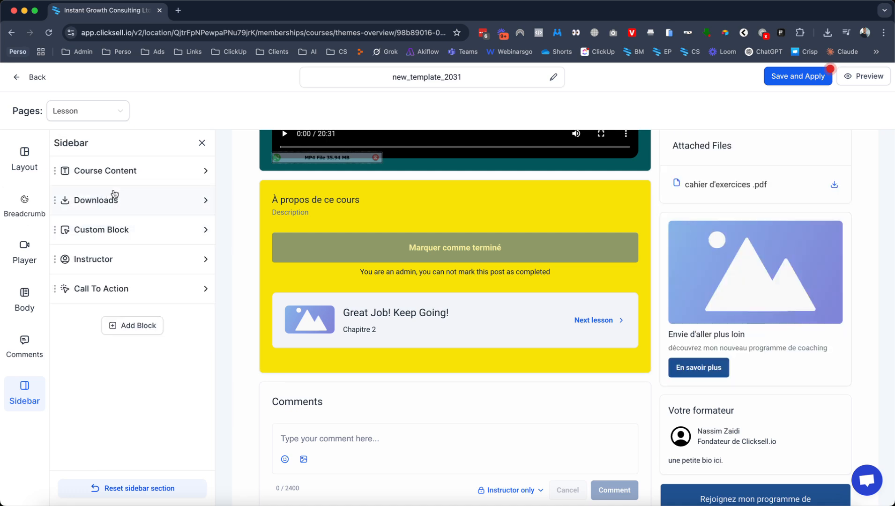
pyautogui.scroll(5, 720, 324)
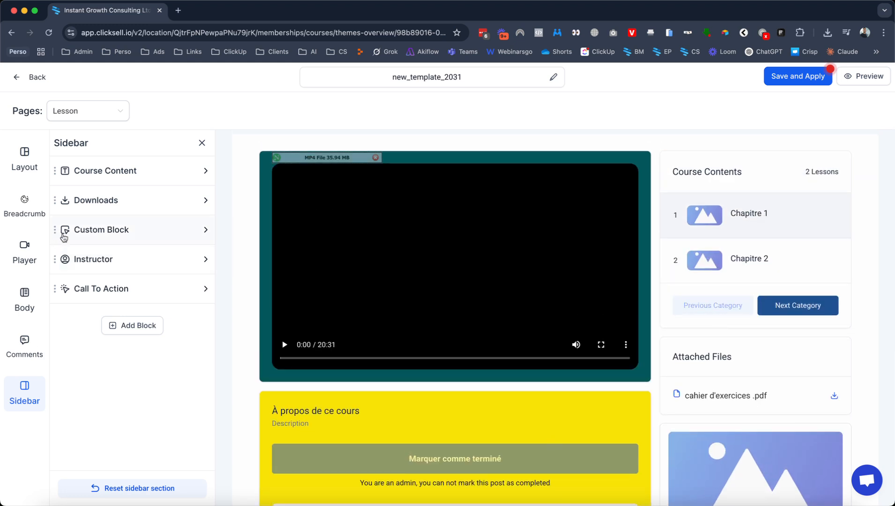
pyautogui.moveTo(56, 230); pyautogui.dragTo(58, 171)
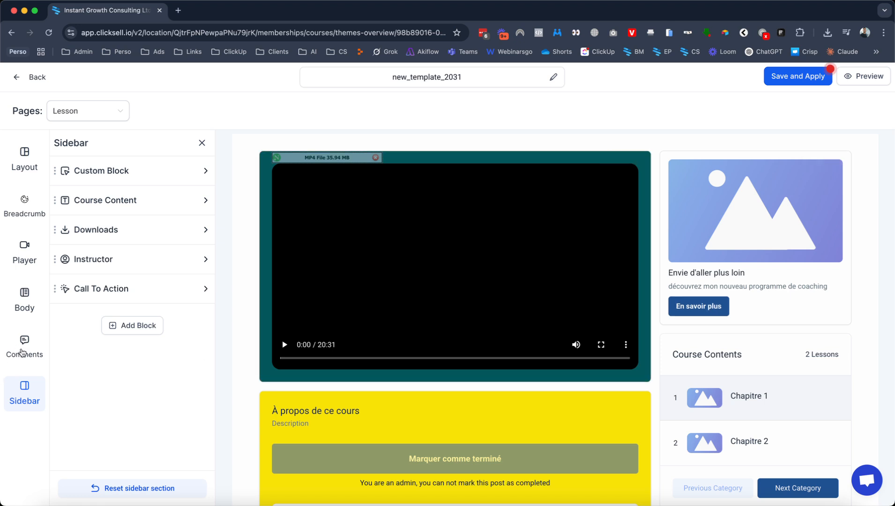
# Switch the theme editor to the Product page and open the settings of the body's category block
pyautogui.click(22, 349)
pyautogui.click(25, 156)
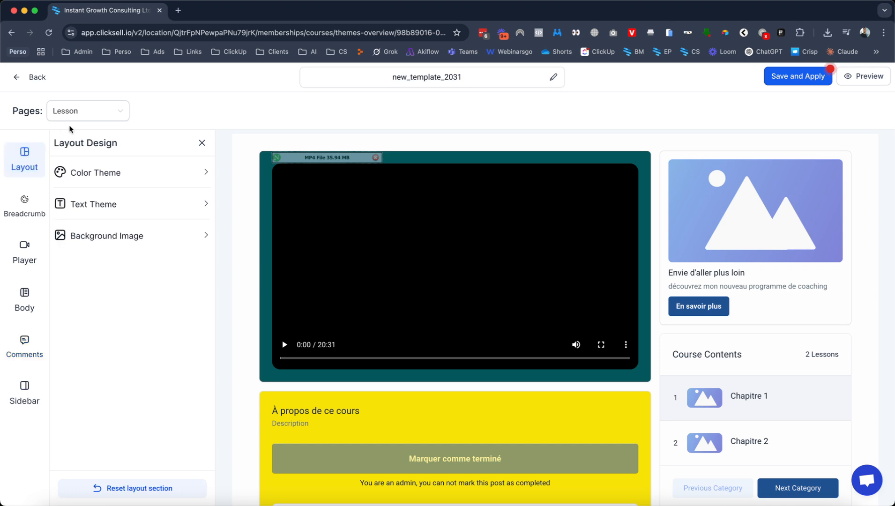
pyautogui.click(70, 117)
pyautogui.click(94, 135)
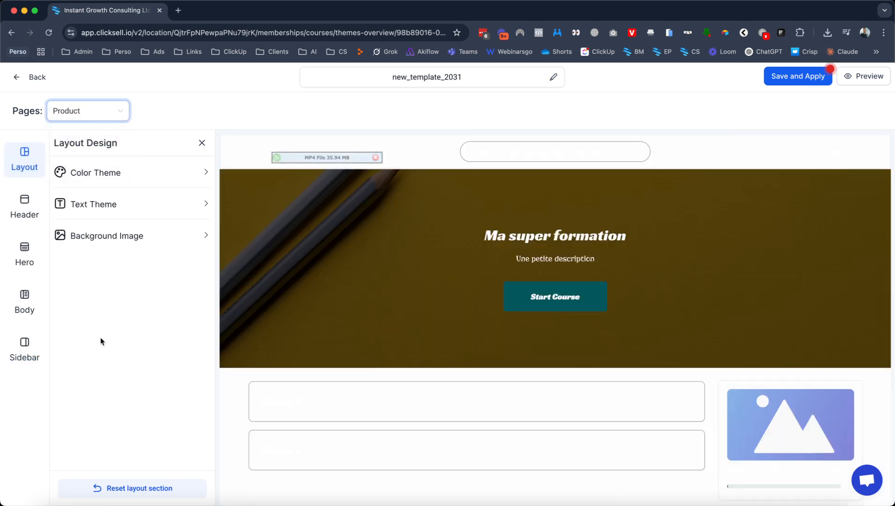
pyautogui.click(28, 308)
pyautogui.scroll(-2, 505, 350)
pyautogui.click(246, 290)
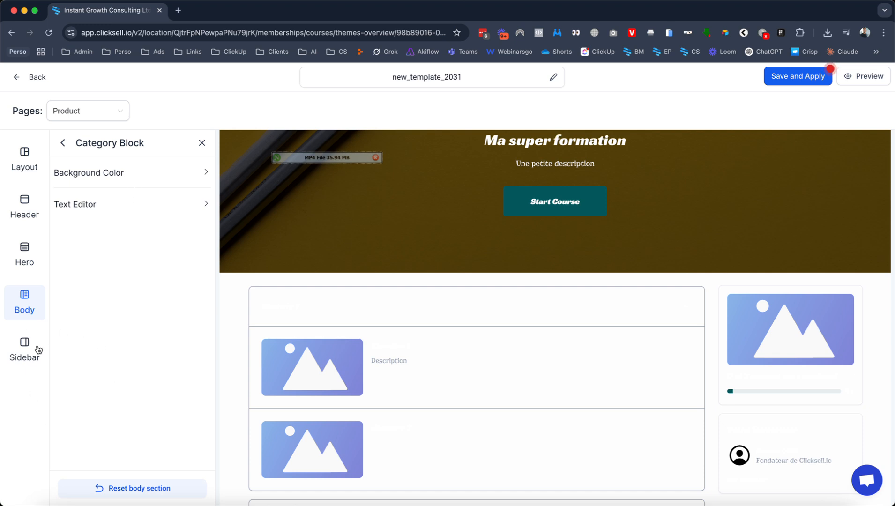
# Add a Custom Block above the Progress Block in the Product page's sidebar, and save and apply the theme
pyautogui.click(19, 363)
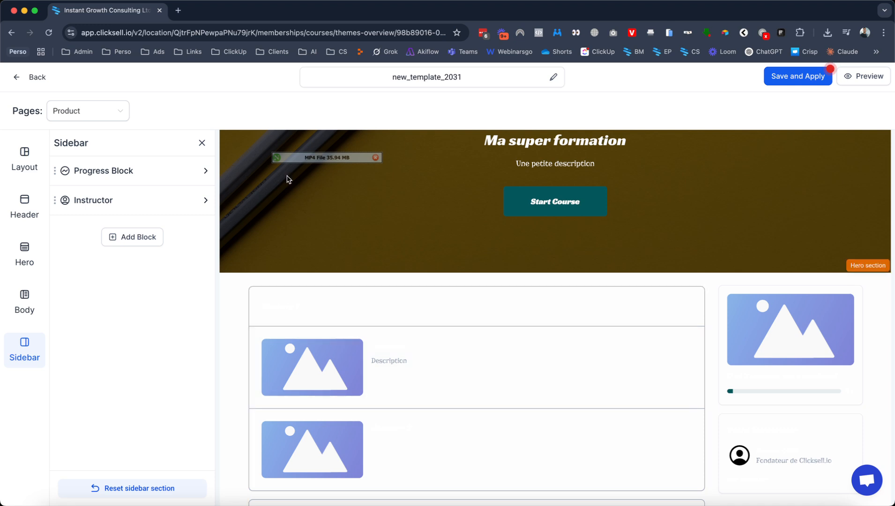
pyautogui.click(135, 240)
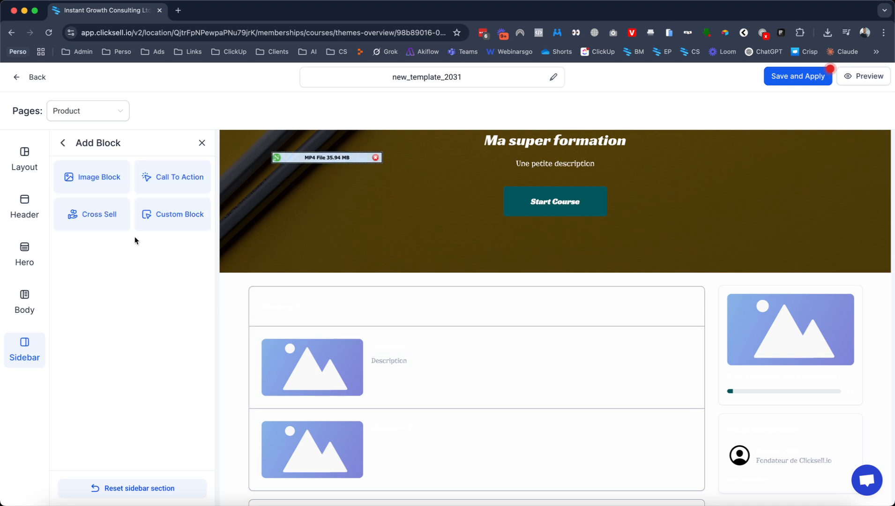
pyautogui.click(172, 224)
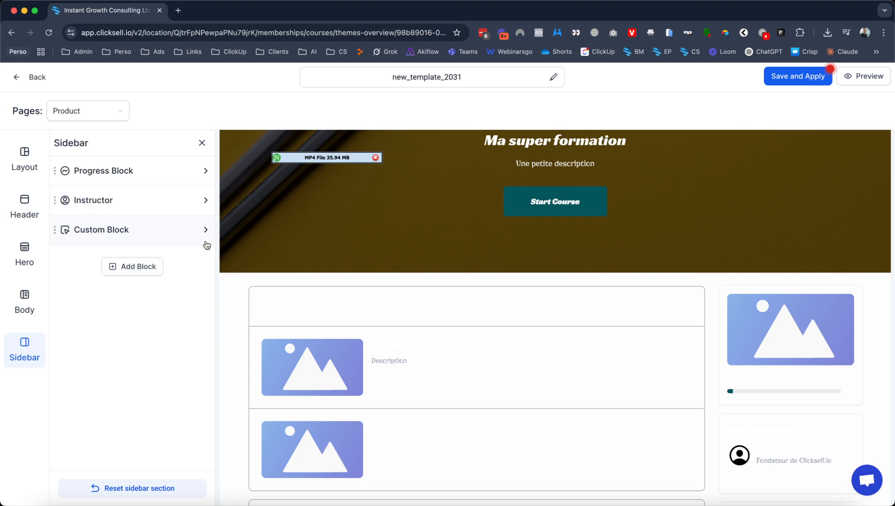
pyautogui.scroll(-3, 889, 369)
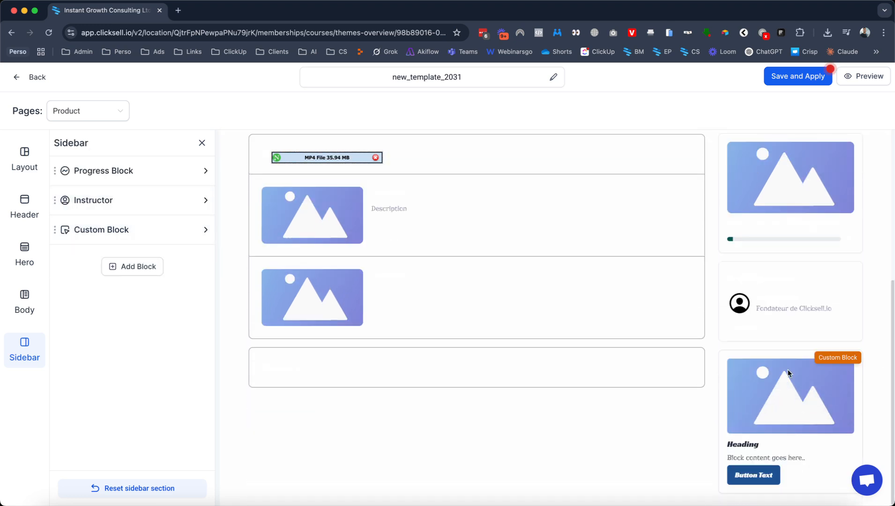
pyautogui.moveTo(55, 229); pyautogui.dragTo(55, 170)
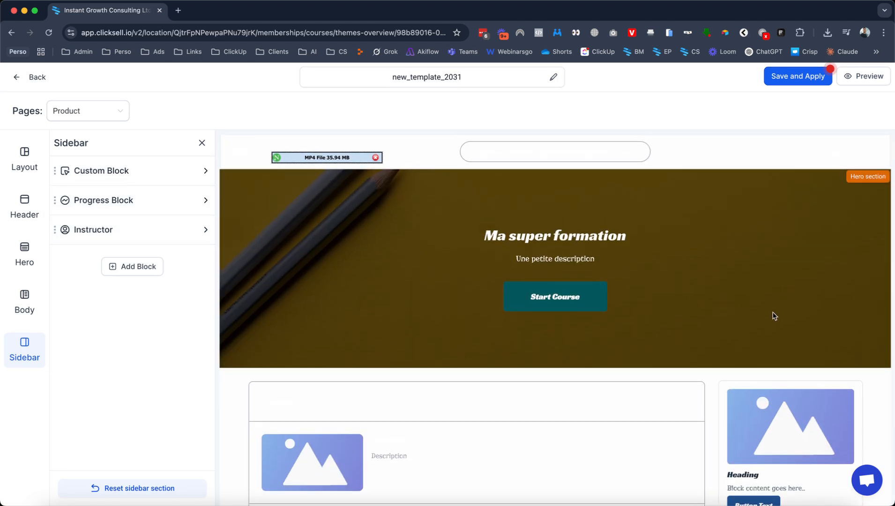
pyautogui.scroll(-2, 774, 391)
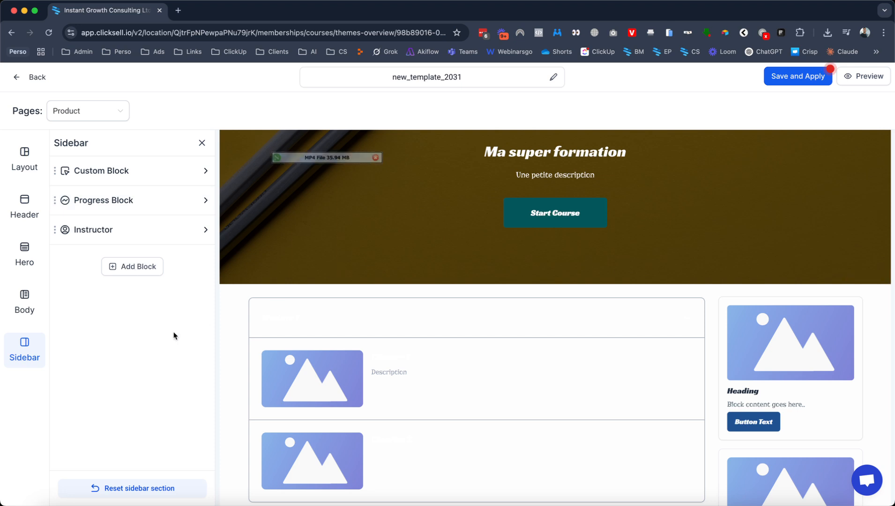
pyautogui.click(793, 75)
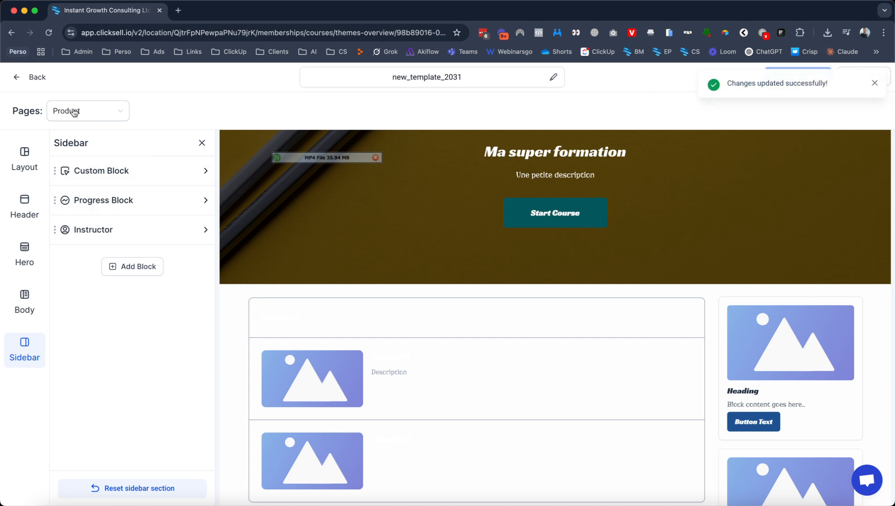
# Rename the course's active template to "Mon template de formation", save it and return to the theme overview
pyautogui.click(36, 78)
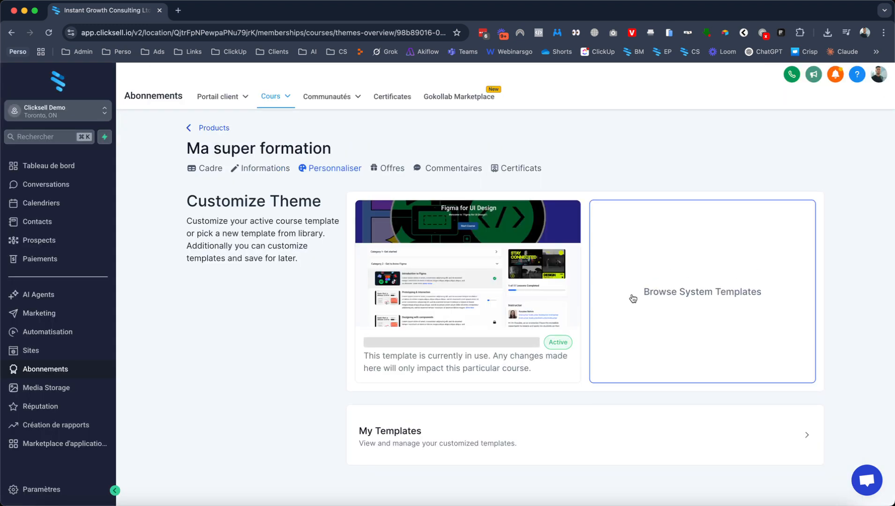
pyautogui.moveTo(554, 274)
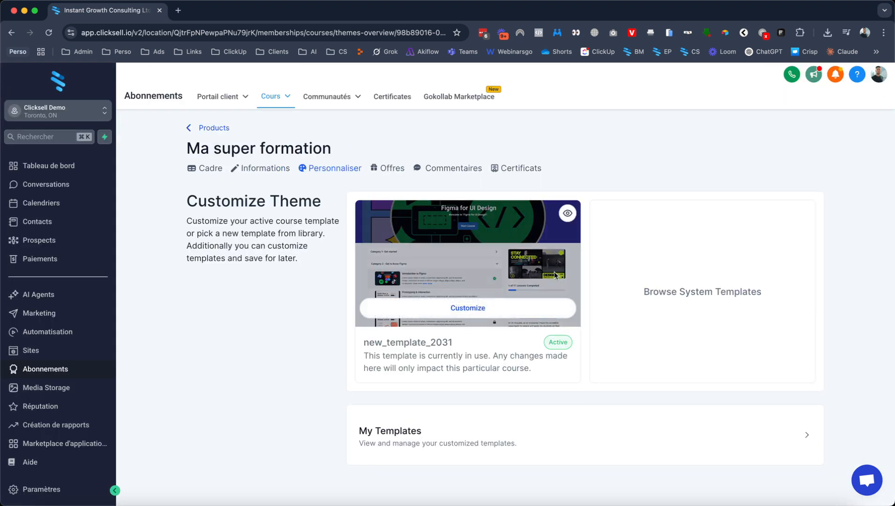
pyautogui.click(467, 308)
pyautogui.click(411, 71)
pyautogui.press('BackSpace')
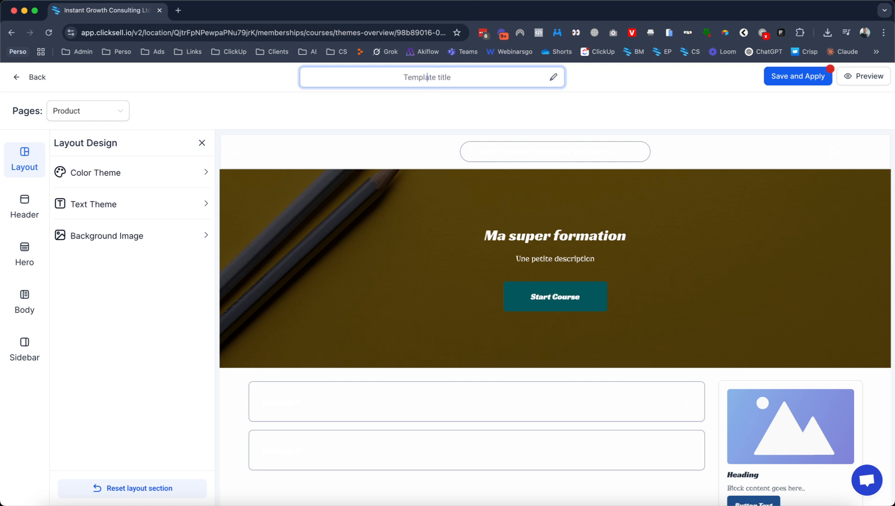
pyautogui.write('Mon template de formation')
pyautogui.click(802, 82)
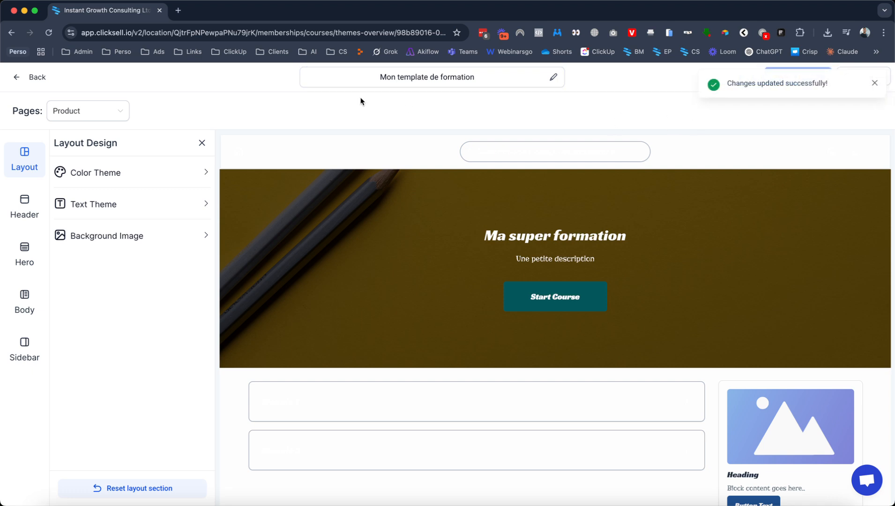
pyautogui.click(873, 83)
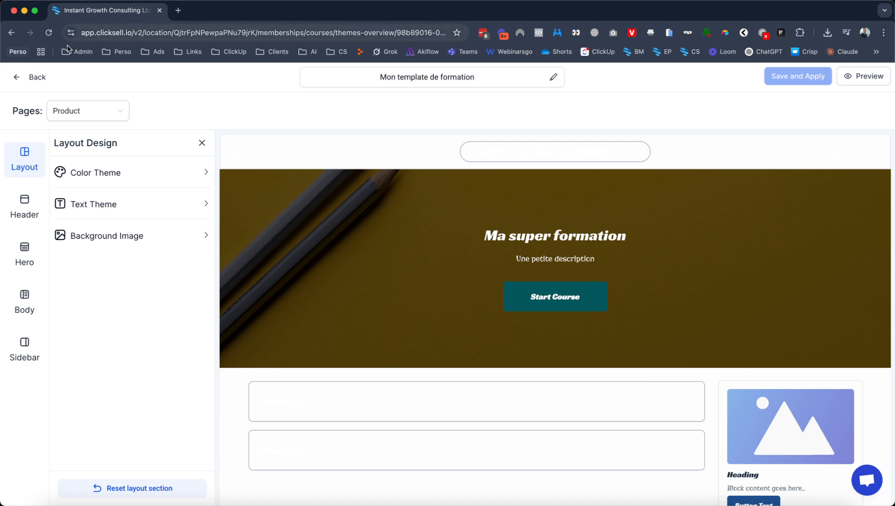
pyautogui.click(32, 79)
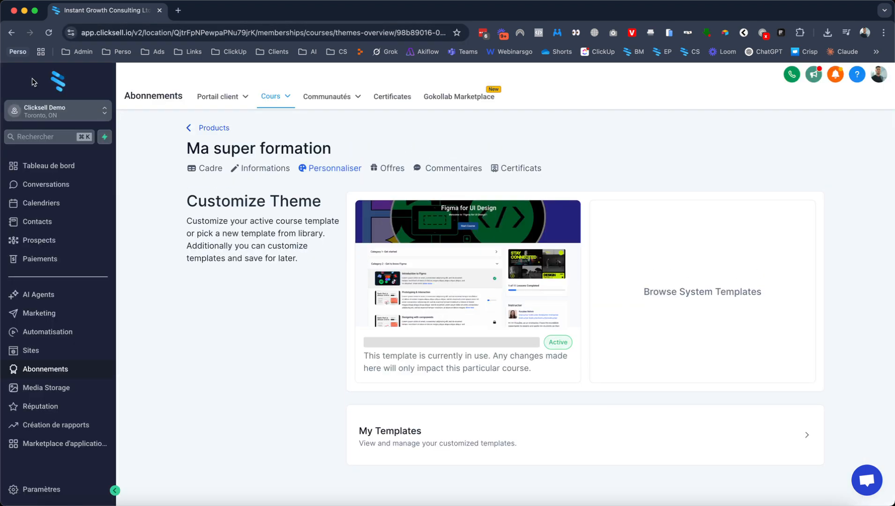
# Check the course's offers, and review its comment privacy setting and the comment visibility for each module and chapter
pyautogui.click(392, 174)
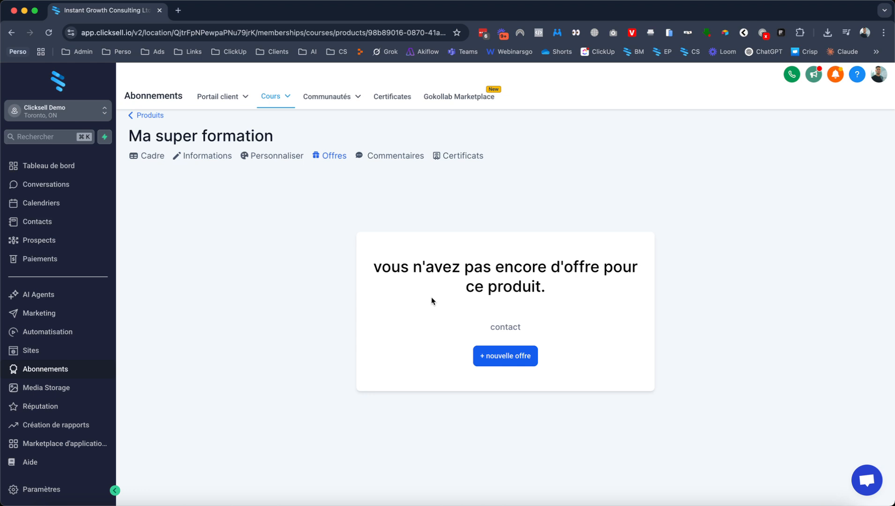
pyautogui.click(390, 156)
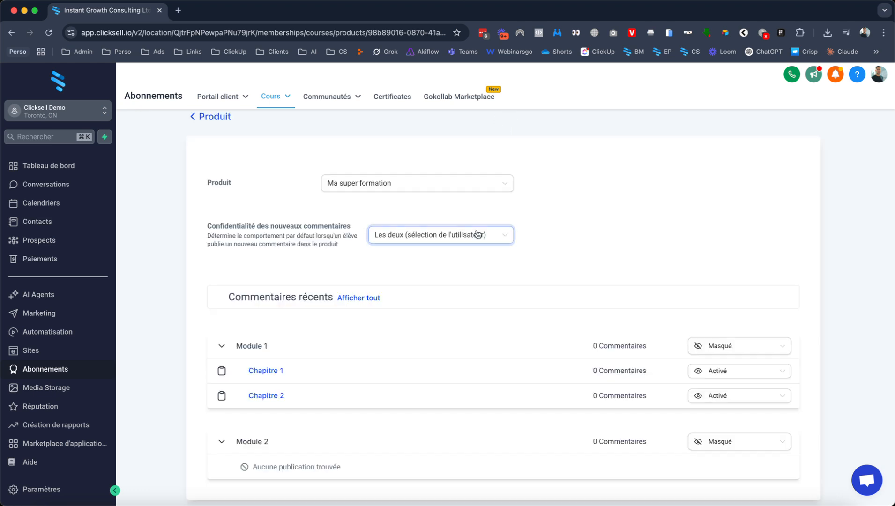
pyautogui.scroll(-1, 542, 290)
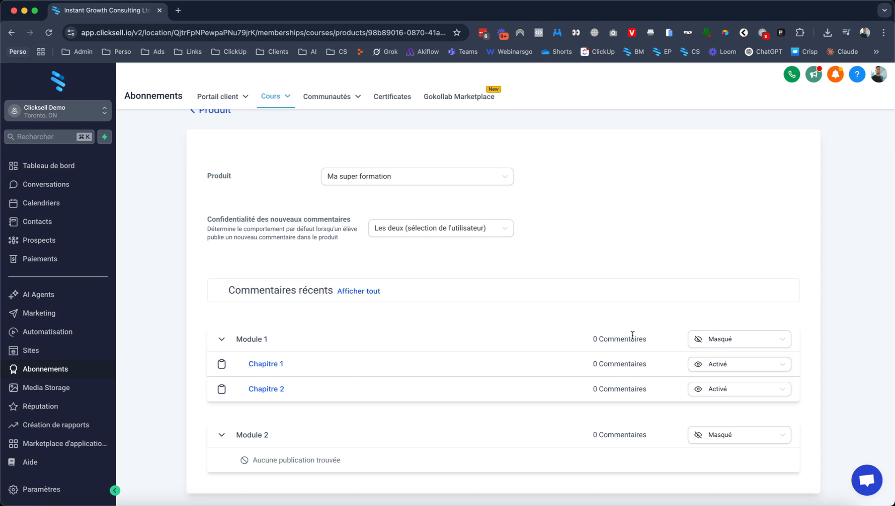
# Try the Masqué and Verrouillé comment visibility options for Chapitre 1, and set it back to Activé
pyautogui.click(739, 369)
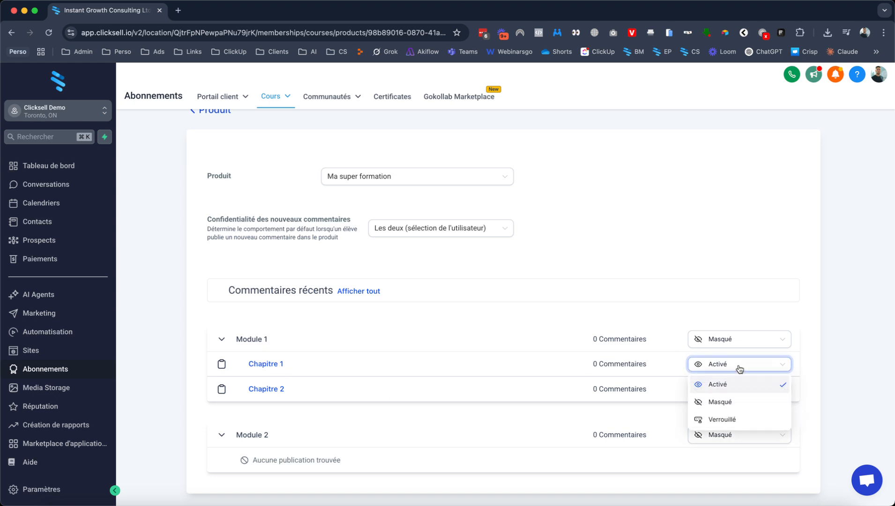
pyautogui.click(722, 401)
pyautogui.click(727, 374)
pyautogui.click(727, 423)
pyautogui.click(716, 374)
pyautogui.click(715, 385)
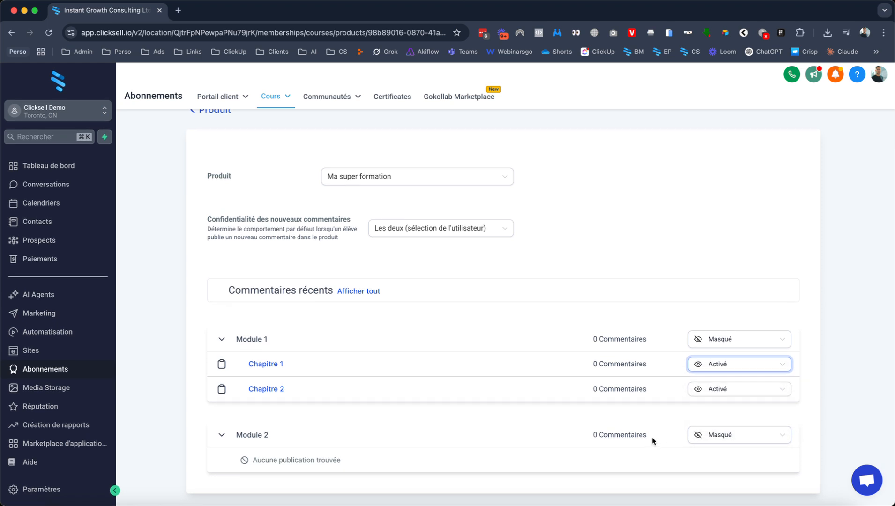
# Try the Public option for new comment privacy, set it to Instructeur uniquement, and return to the product page
pyautogui.click(456, 228)
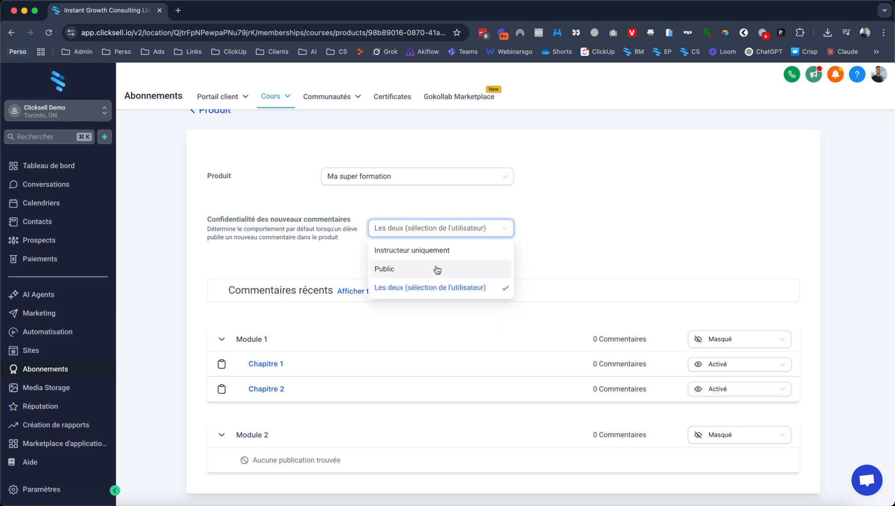
pyautogui.click(437, 269)
pyautogui.click(449, 233)
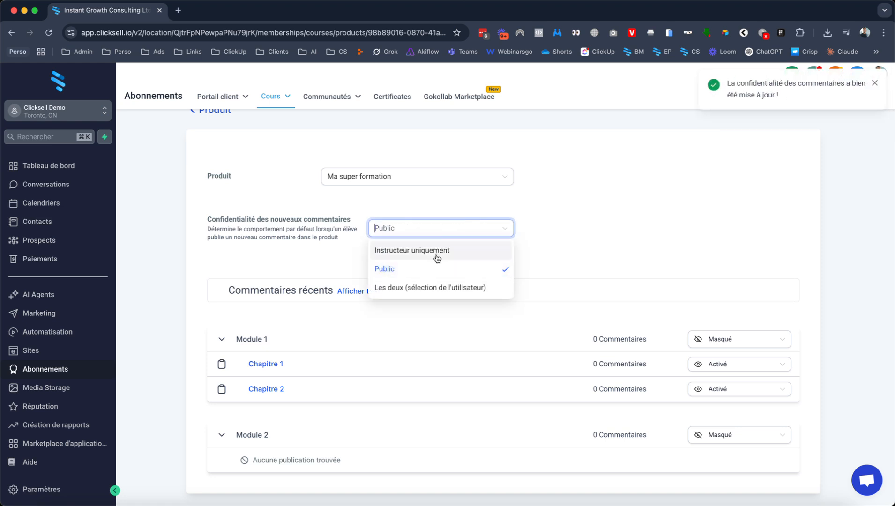
pyautogui.click(438, 256)
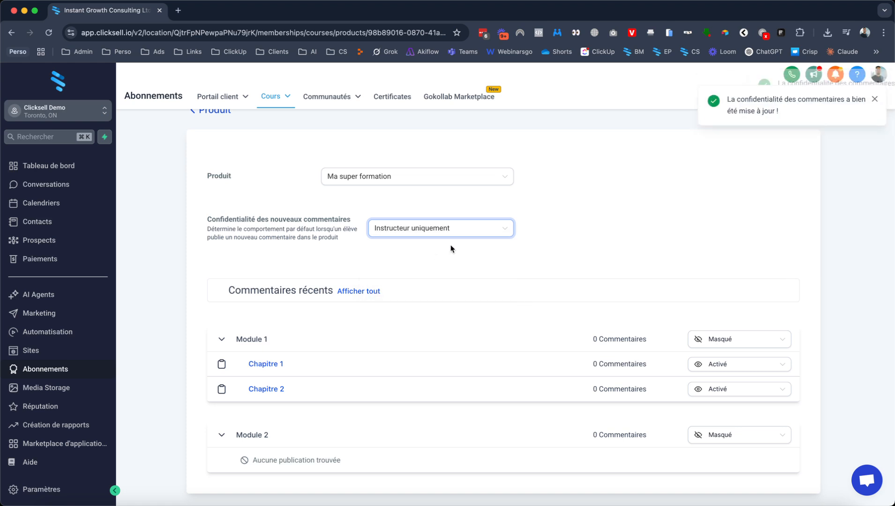
pyautogui.click(441, 230)
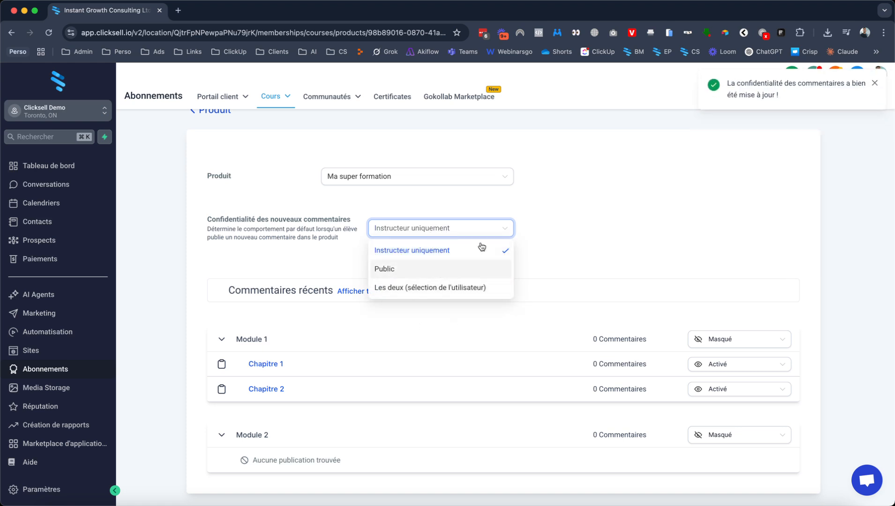
pyautogui.click(535, 178)
pyautogui.scroll(1, 595, 433)
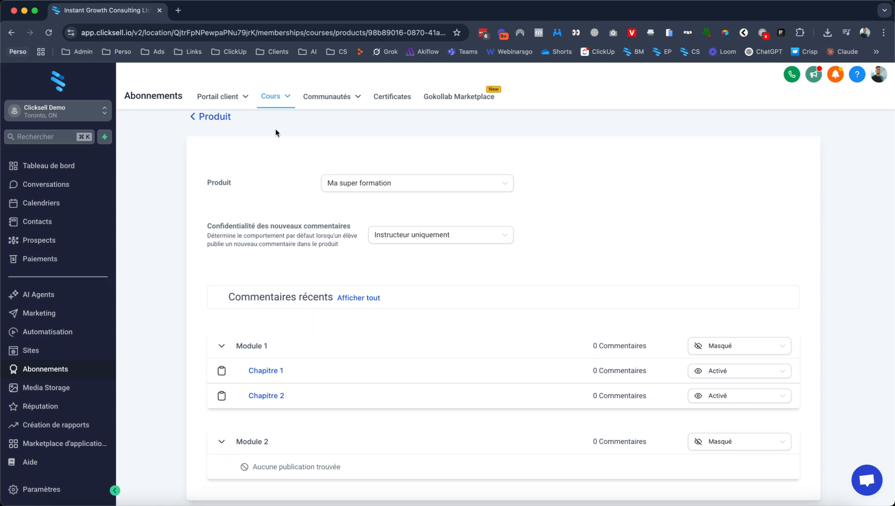
pyautogui.click(214, 118)
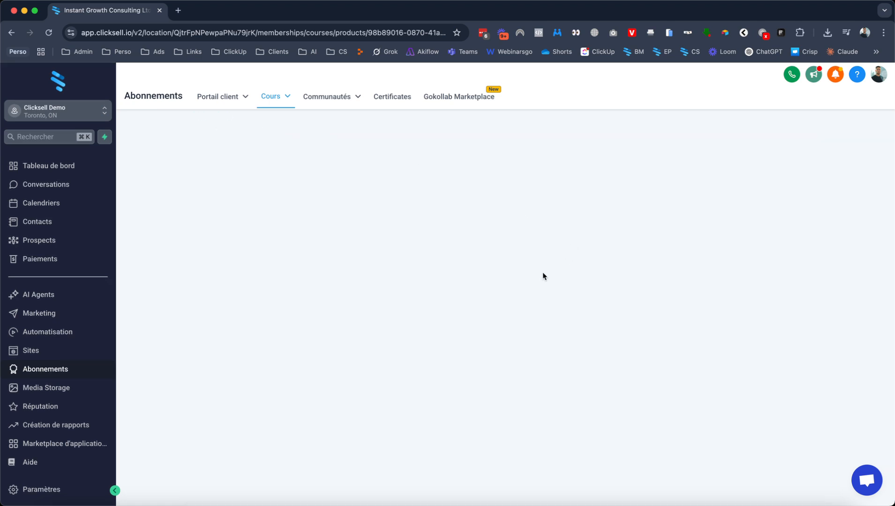